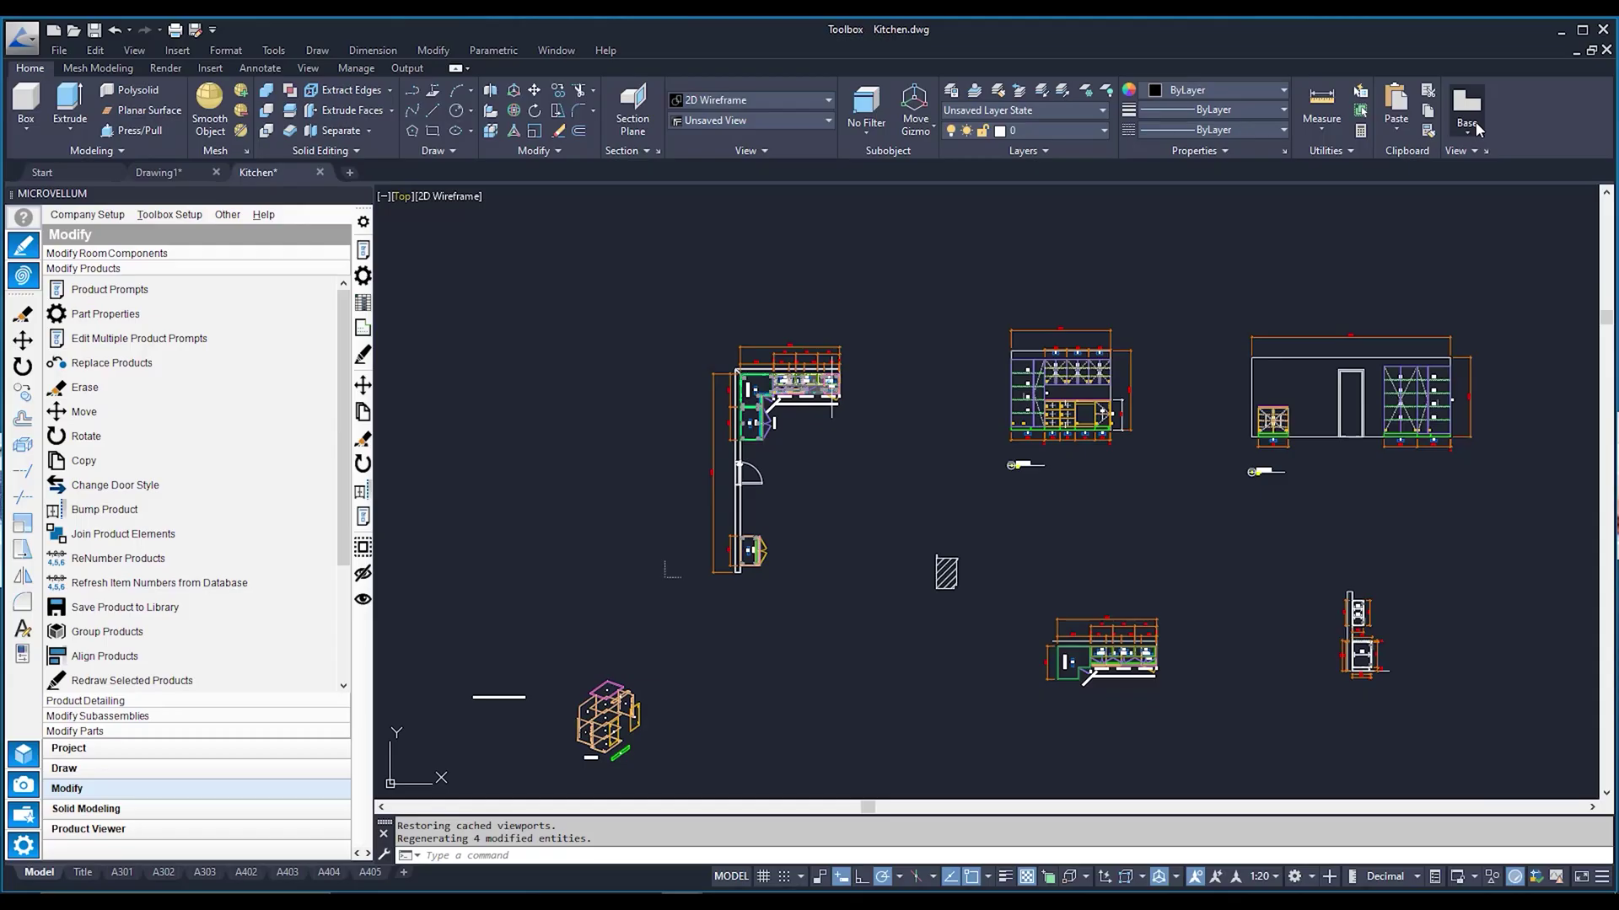
# Step: Start a base view from model space using the whole L-shaped kitchen plan, and send it to layout A301
pyautogui.click(1471, 125)
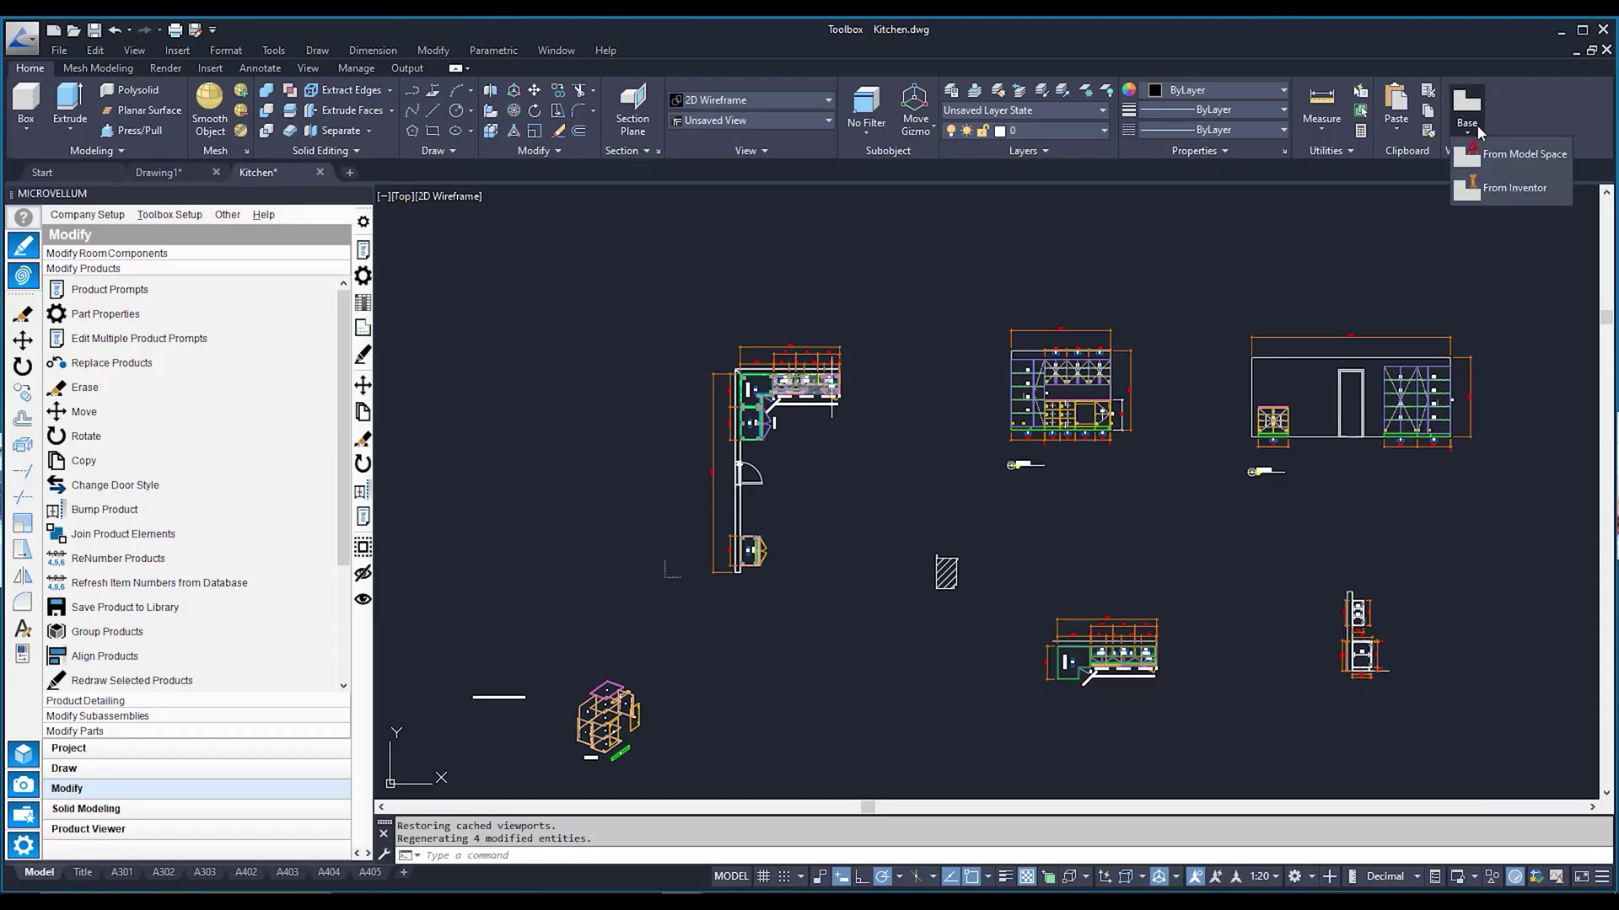
pyautogui.click(1548, 158)
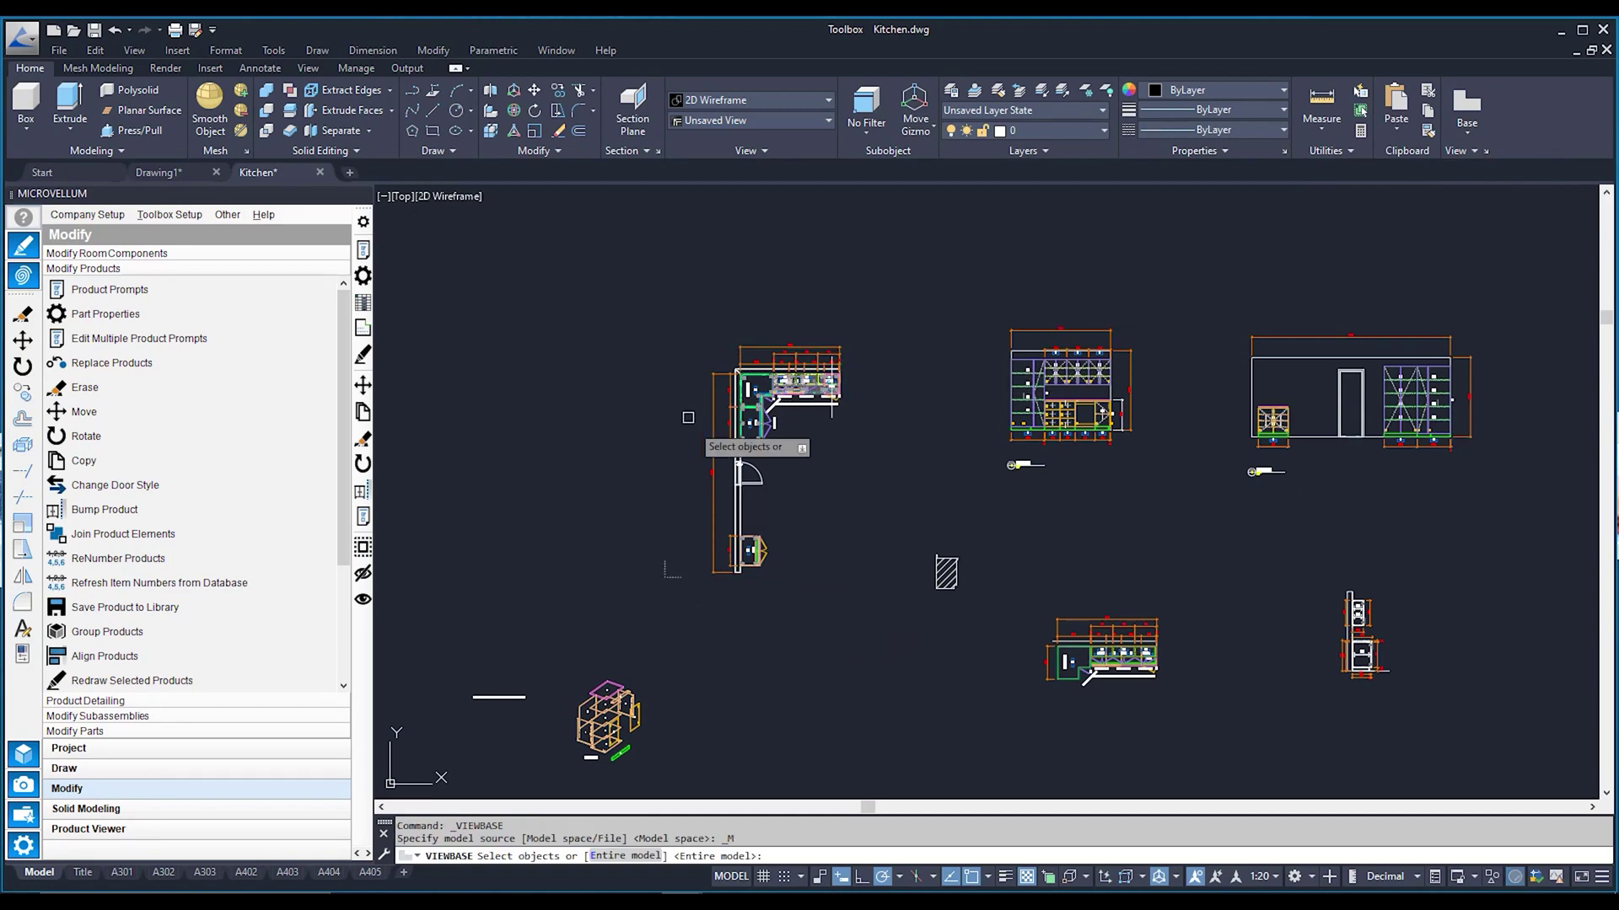
pyautogui.click(681, 305)
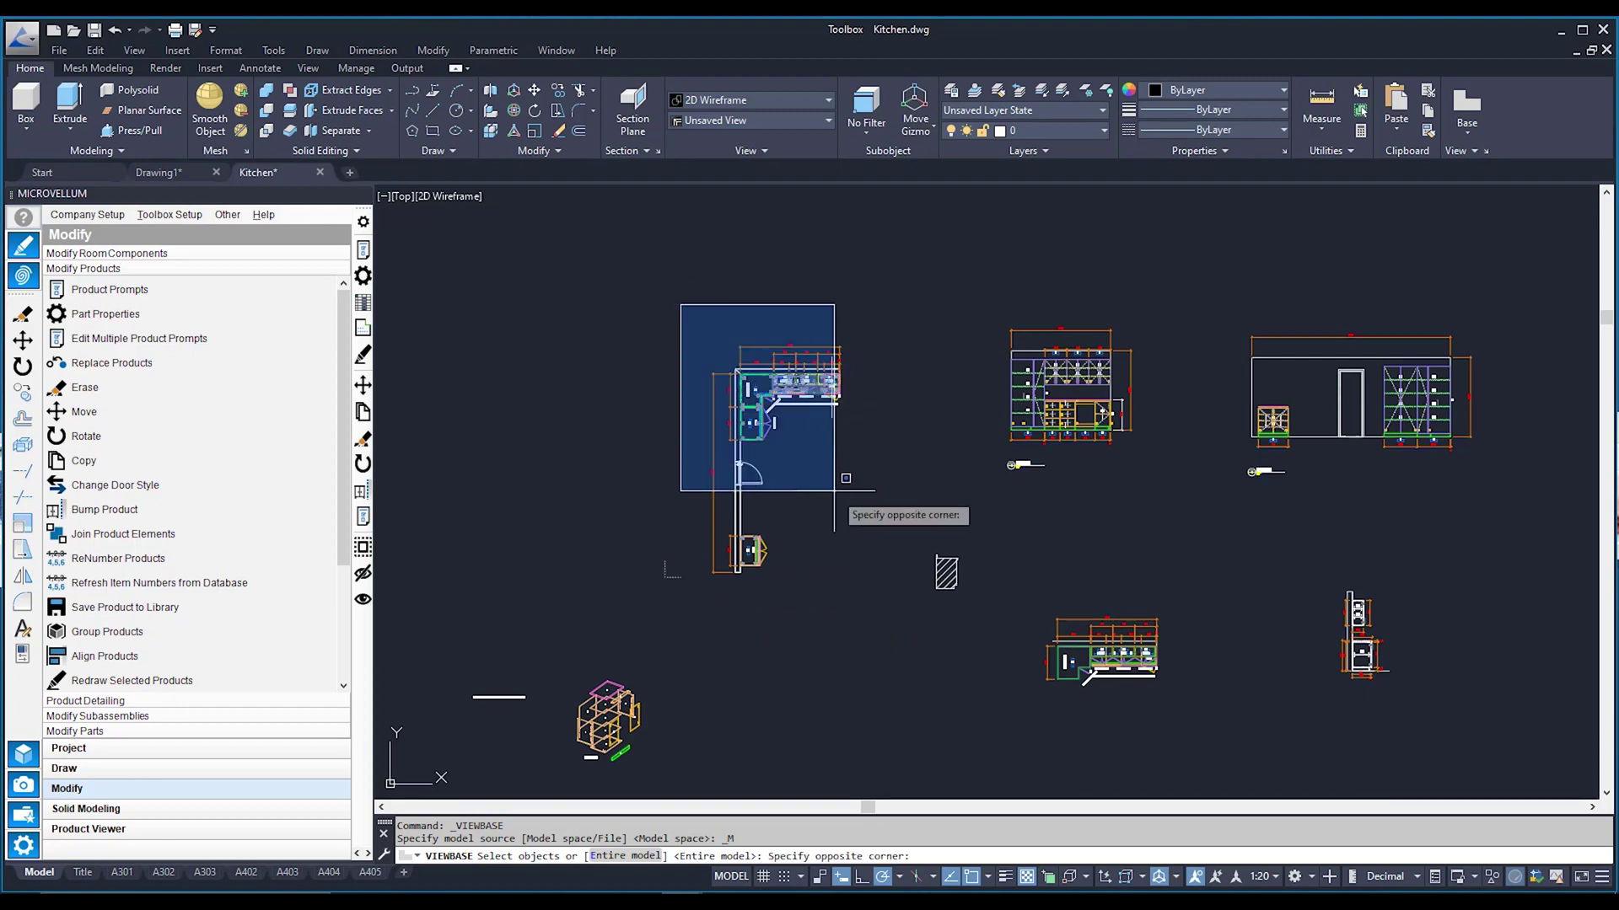
pyautogui.click(868, 586)
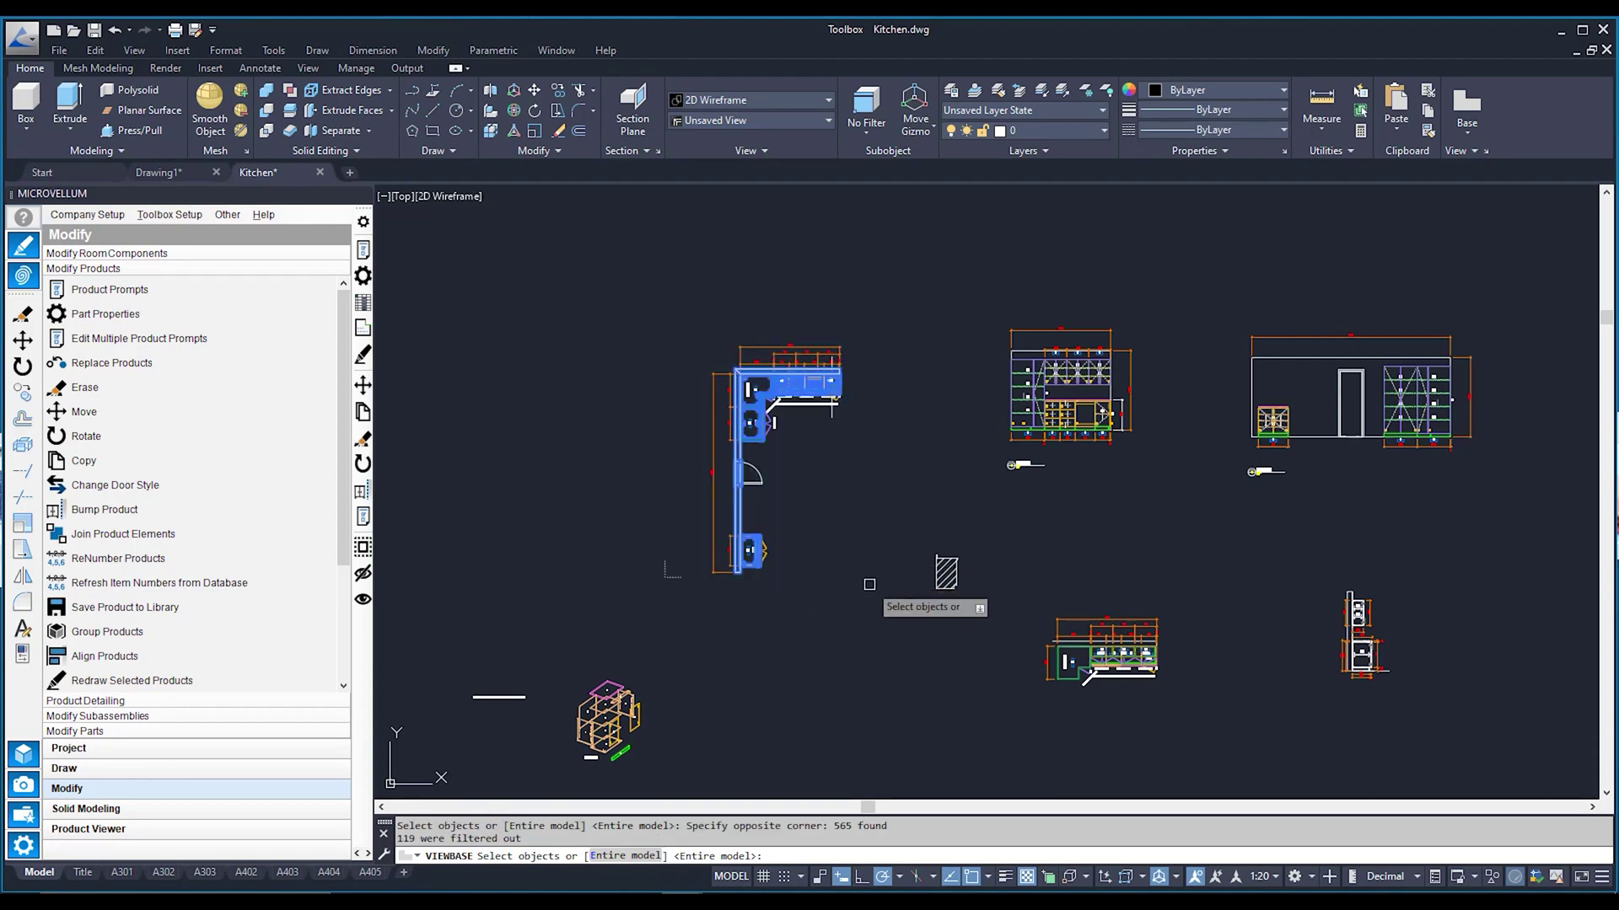
pyautogui.press('Return')
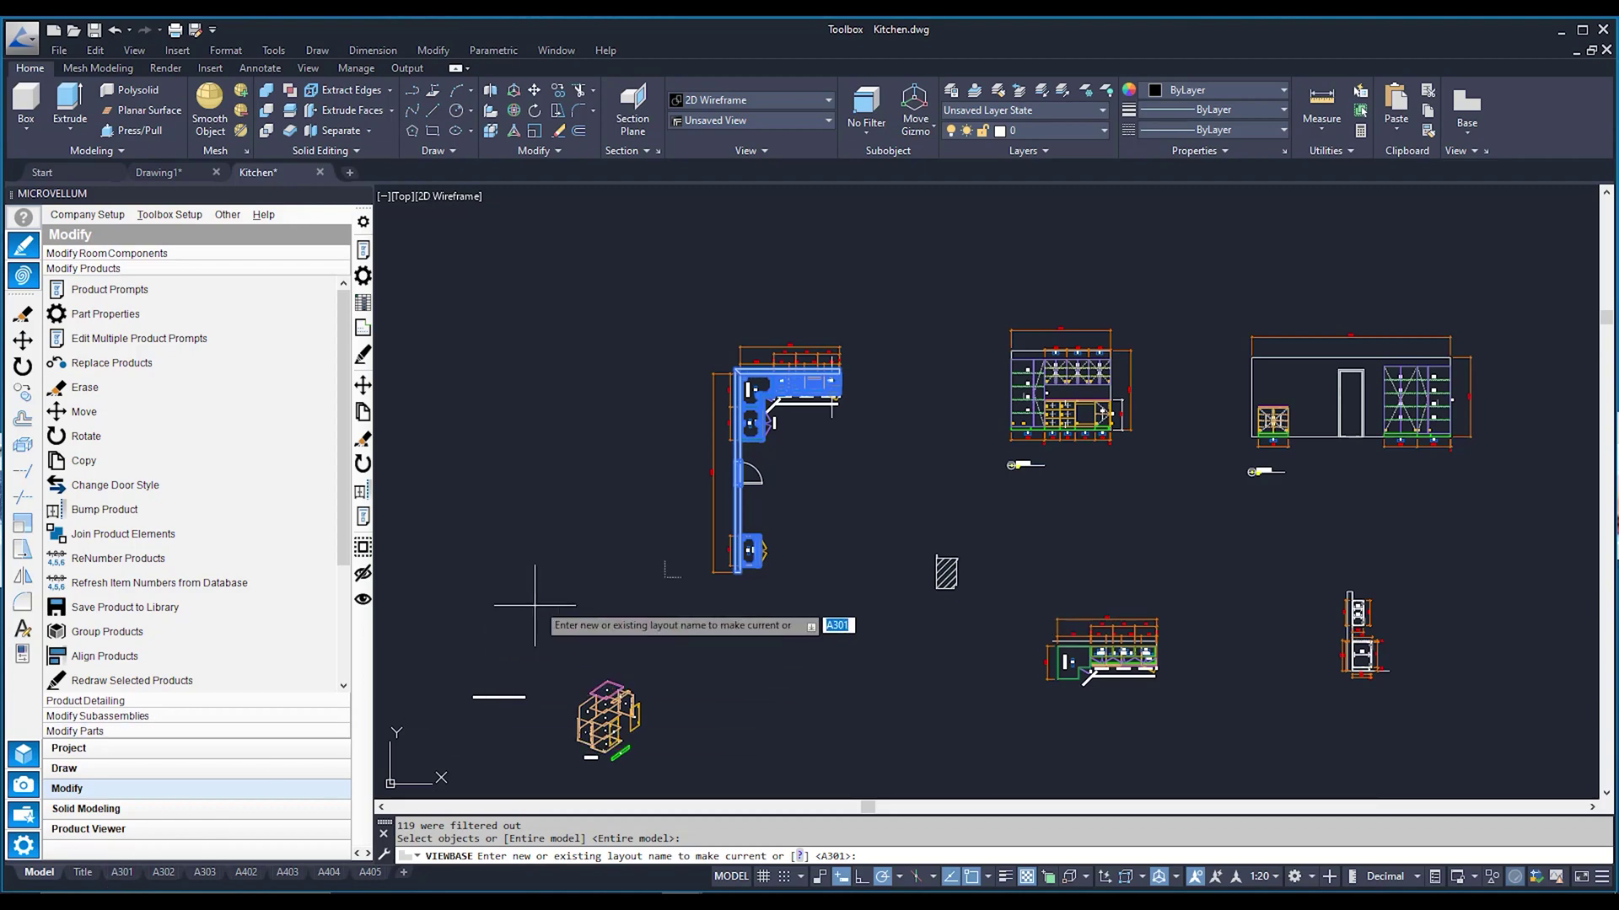
pyautogui.press('Return')
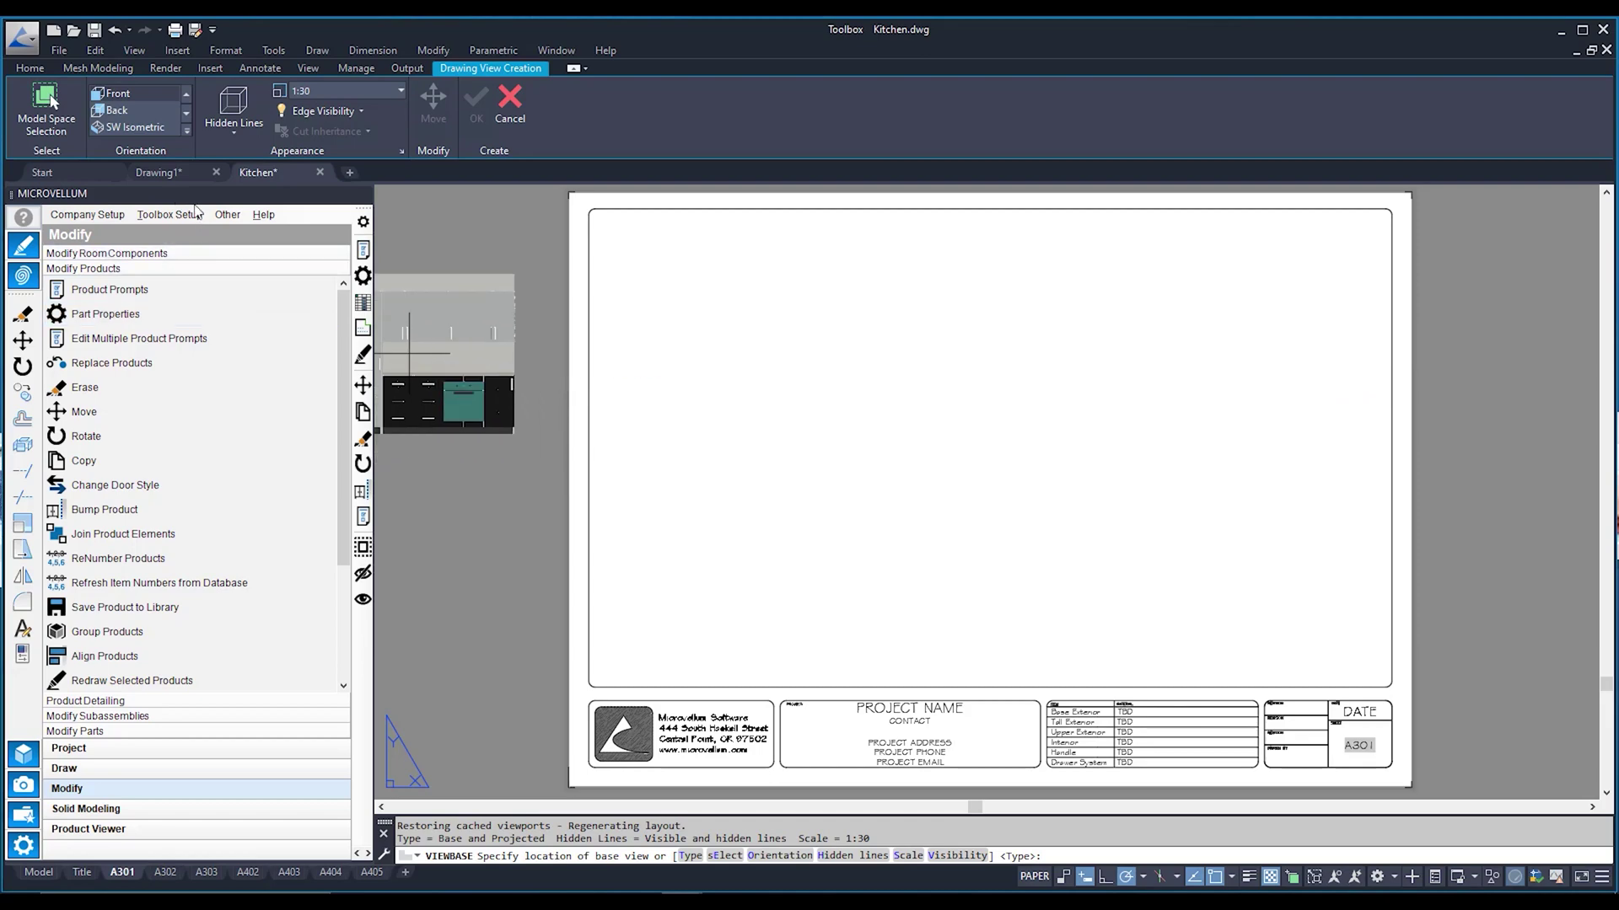
# Step: Set the base view's orientation to Front and place it in the upper right of the sheet at 1:30
pyautogui.click(186, 132)
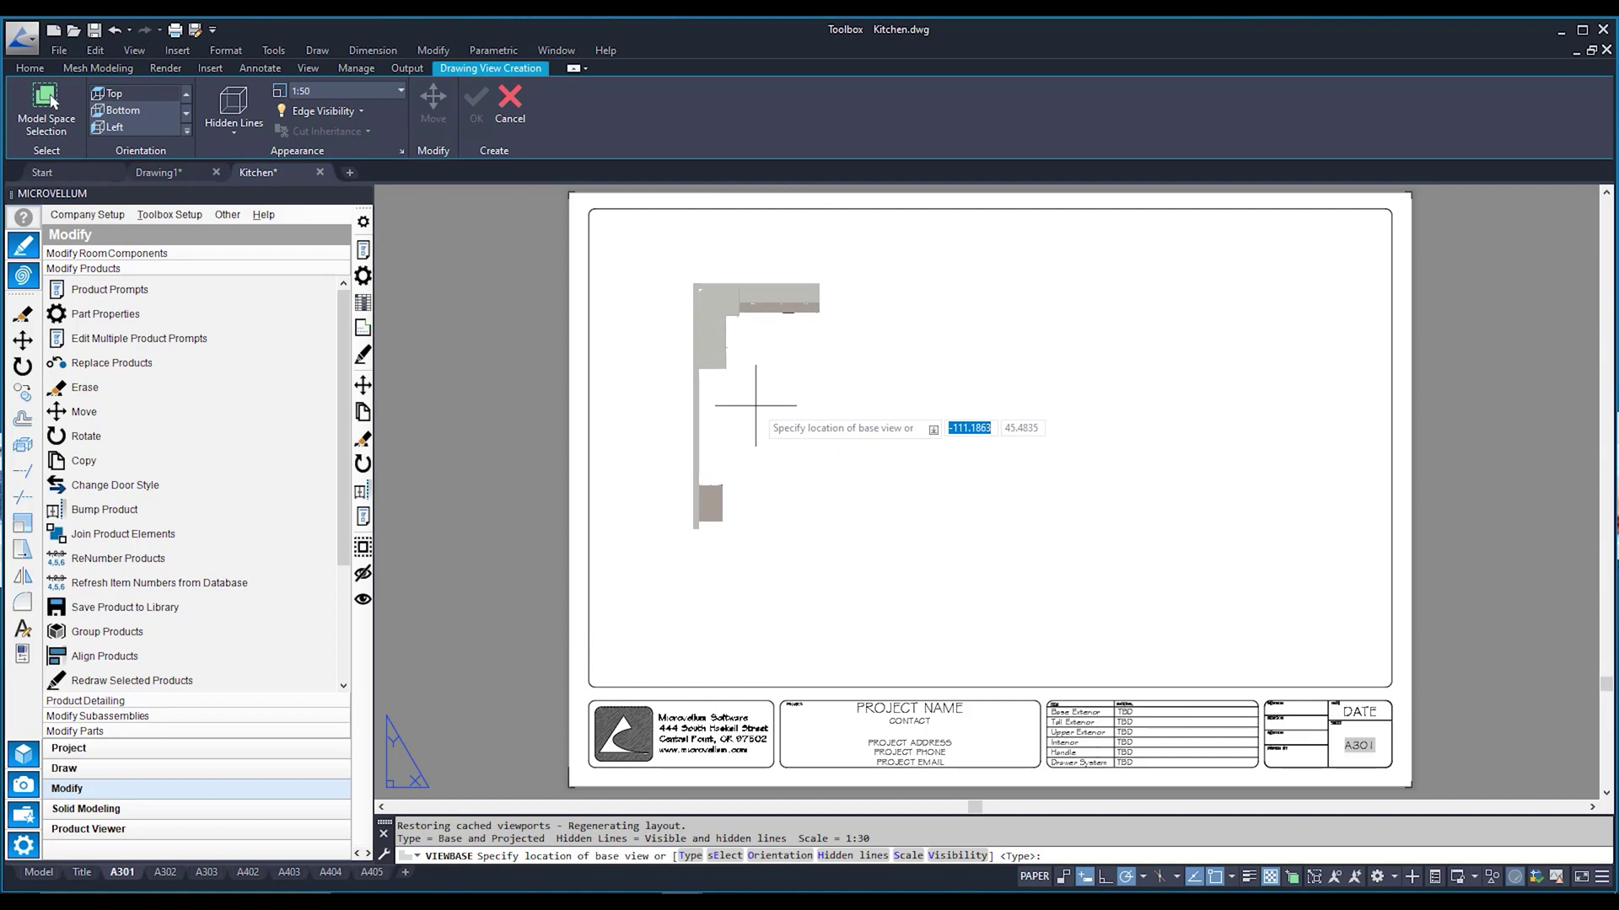
pyautogui.click(185, 130)
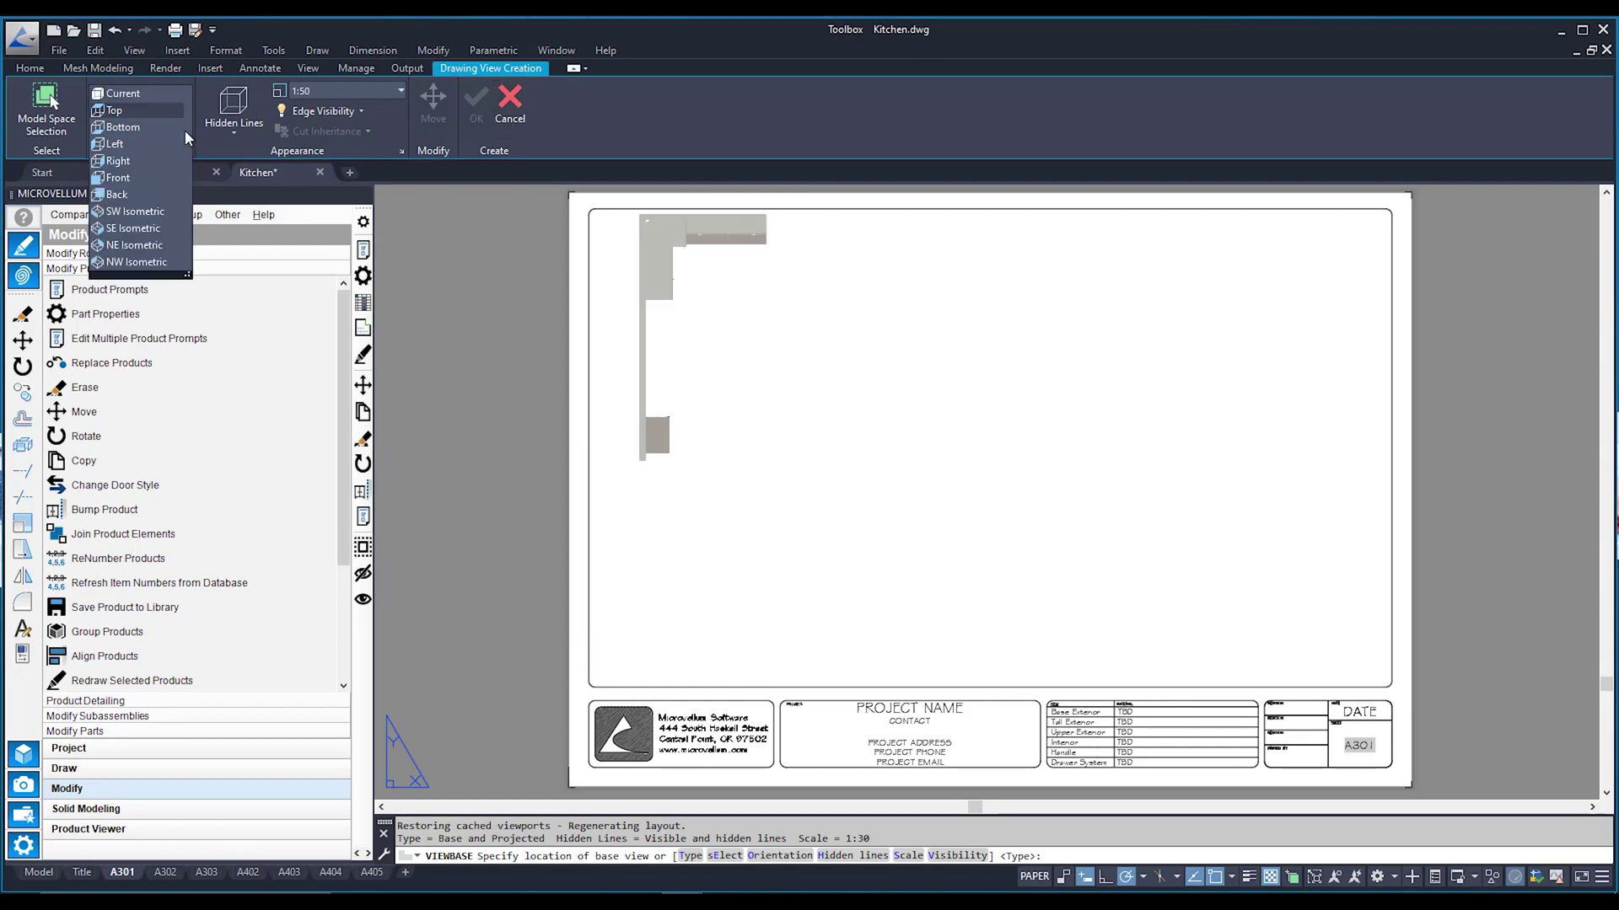
pyautogui.click(153, 176)
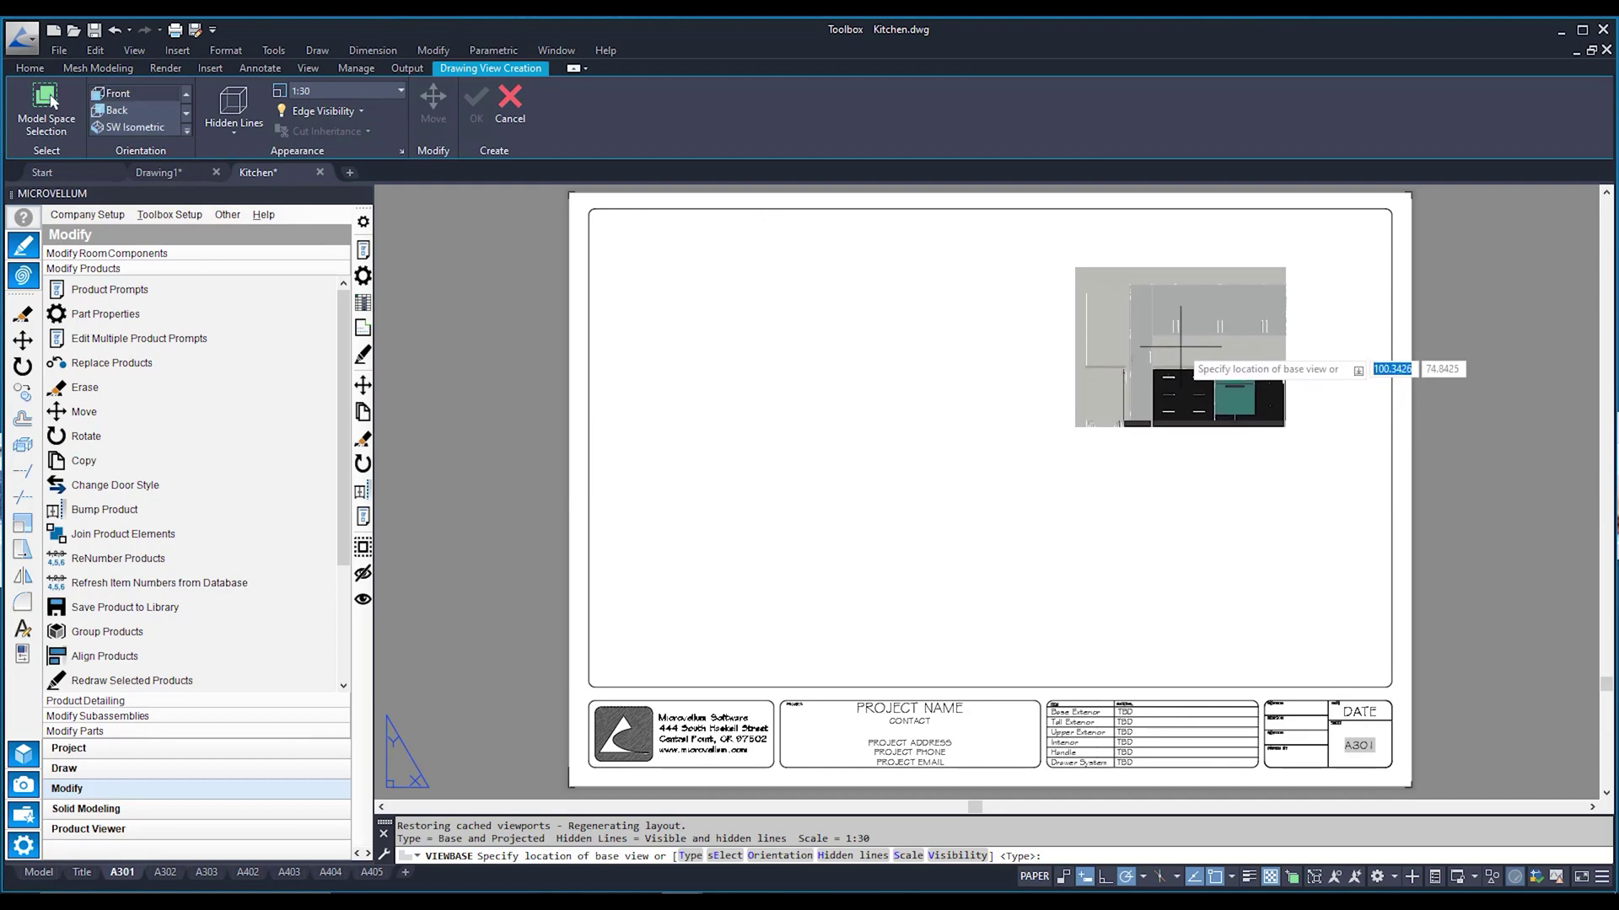
pyautogui.click(1172, 332)
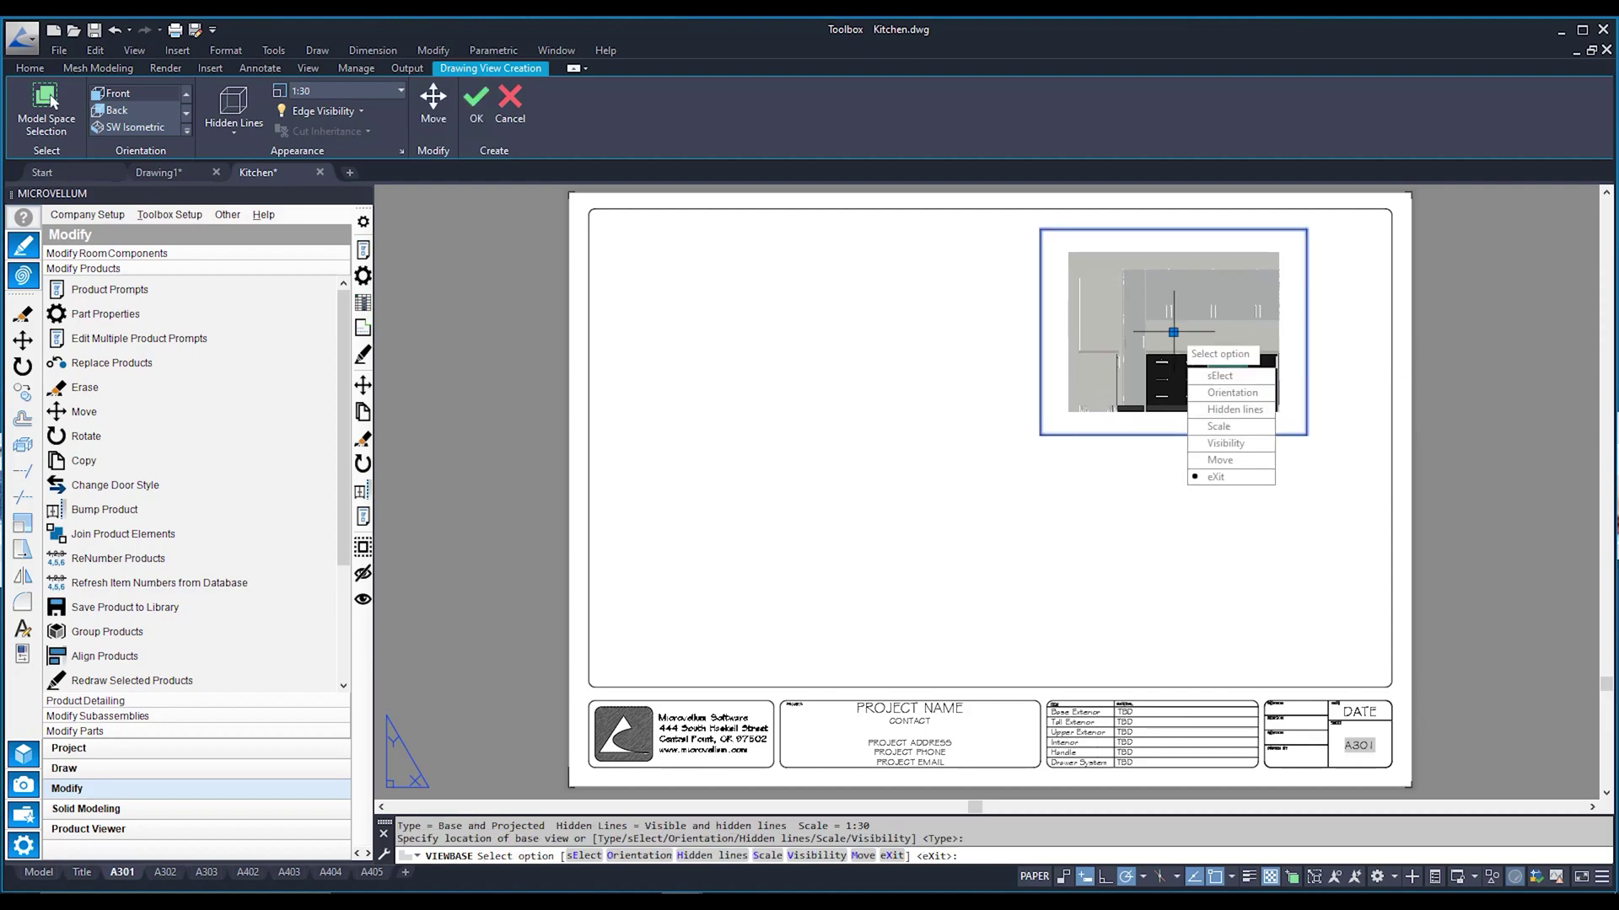
pyautogui.click(1214, 477)
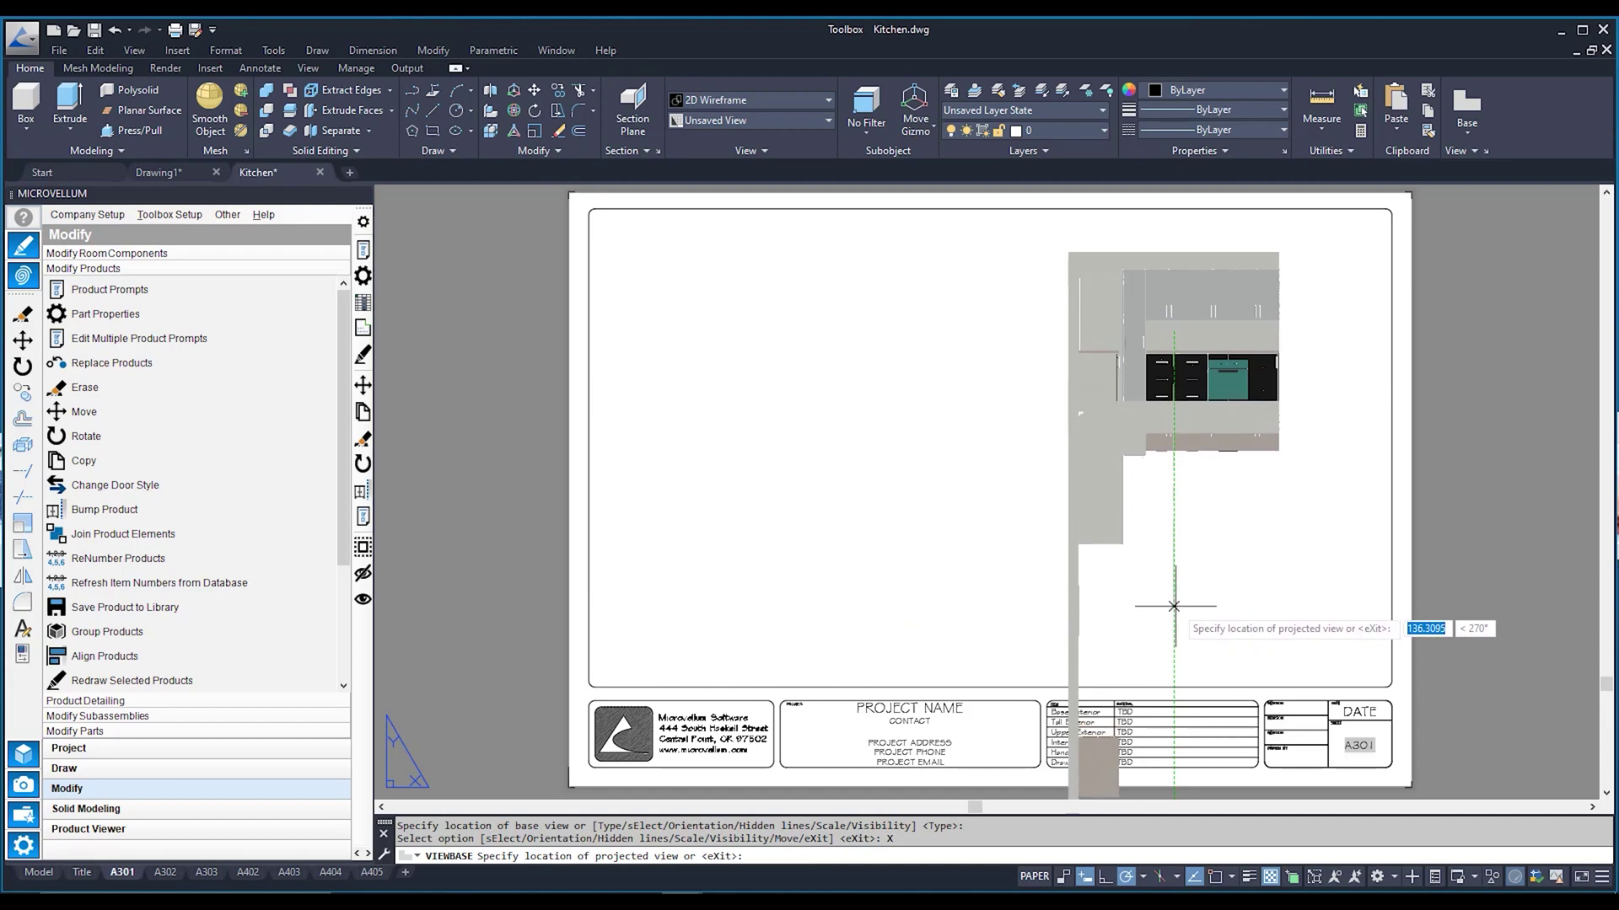
# Step: Project a plan view straight below the front view and an isometric view to its lower left, and finish creating the views
pyautogui.click(1174, 600)
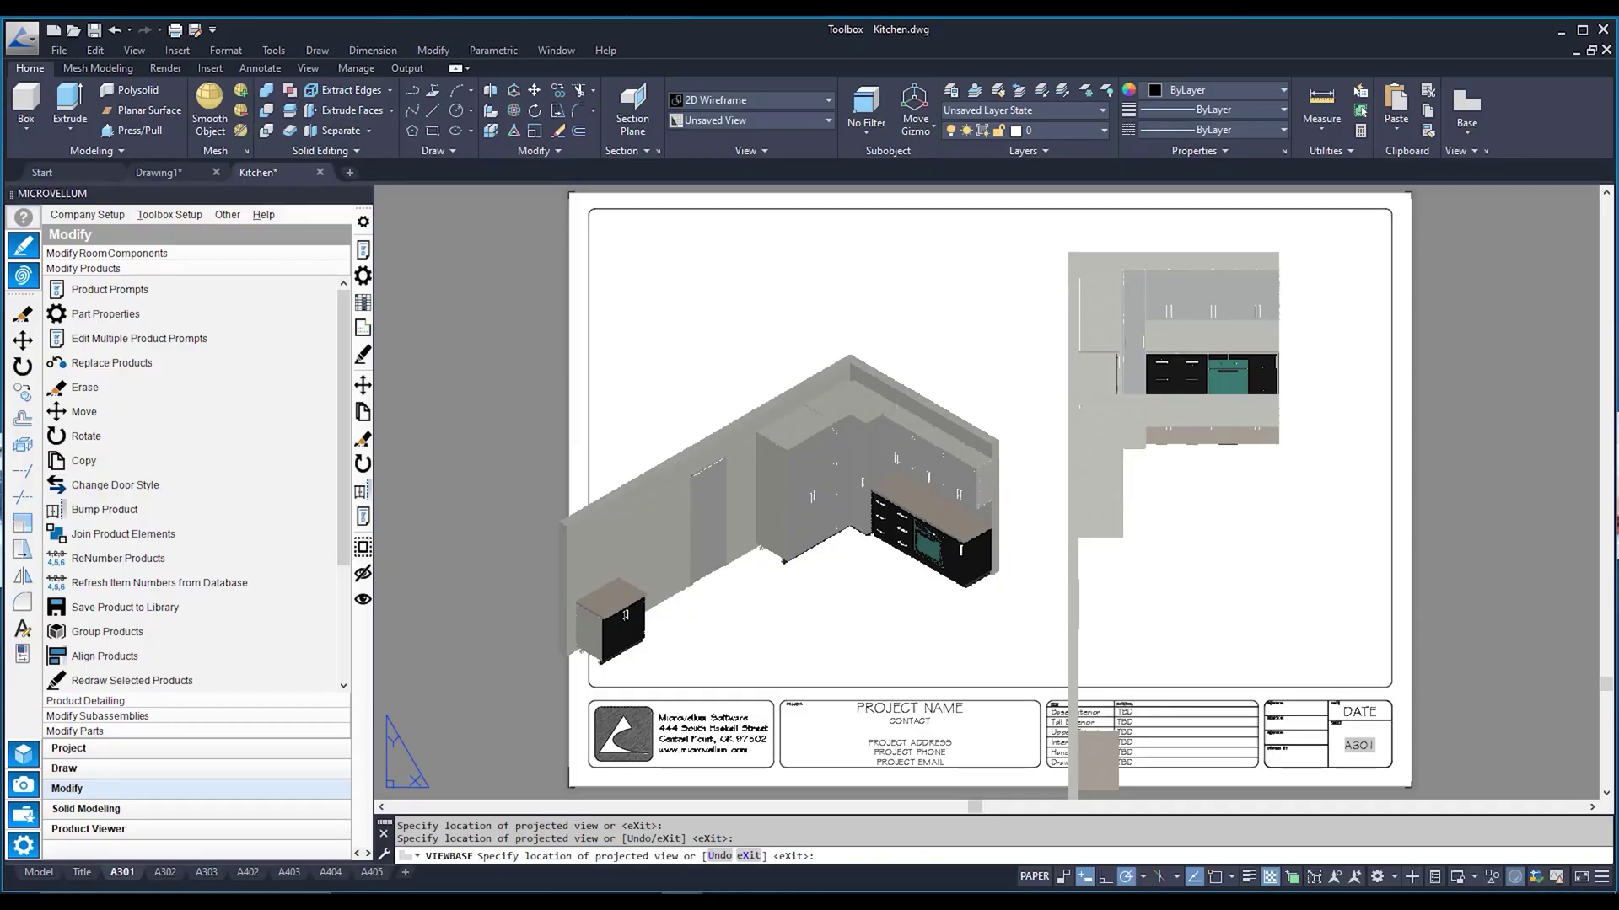
pyautogui.press('Return')
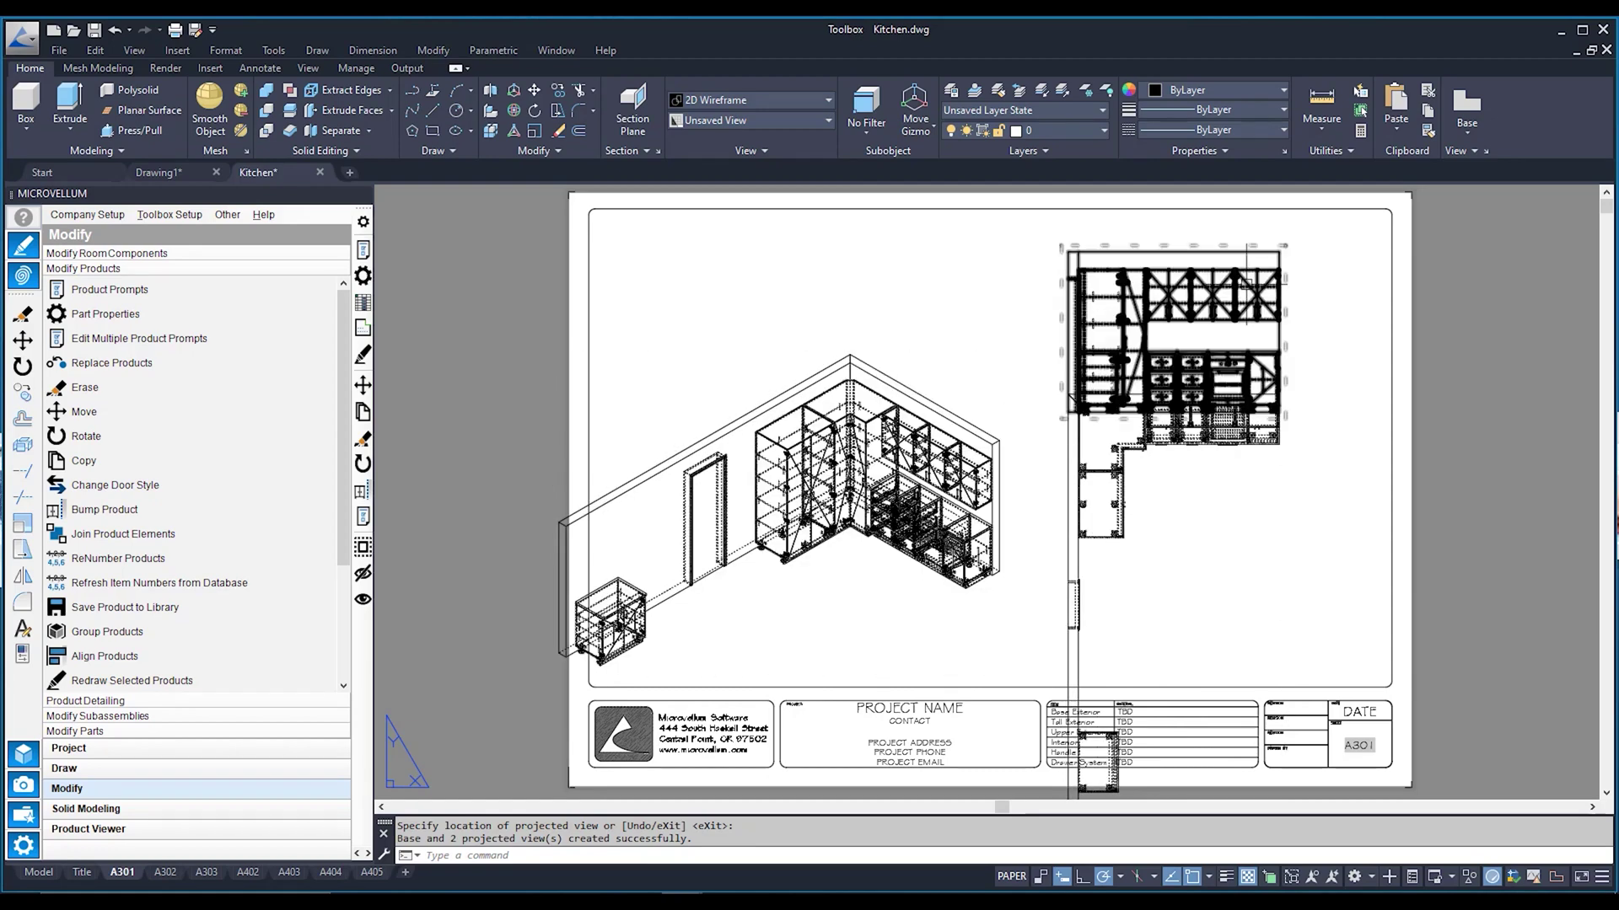
pyautogui.scroll(4, 1243, 278)
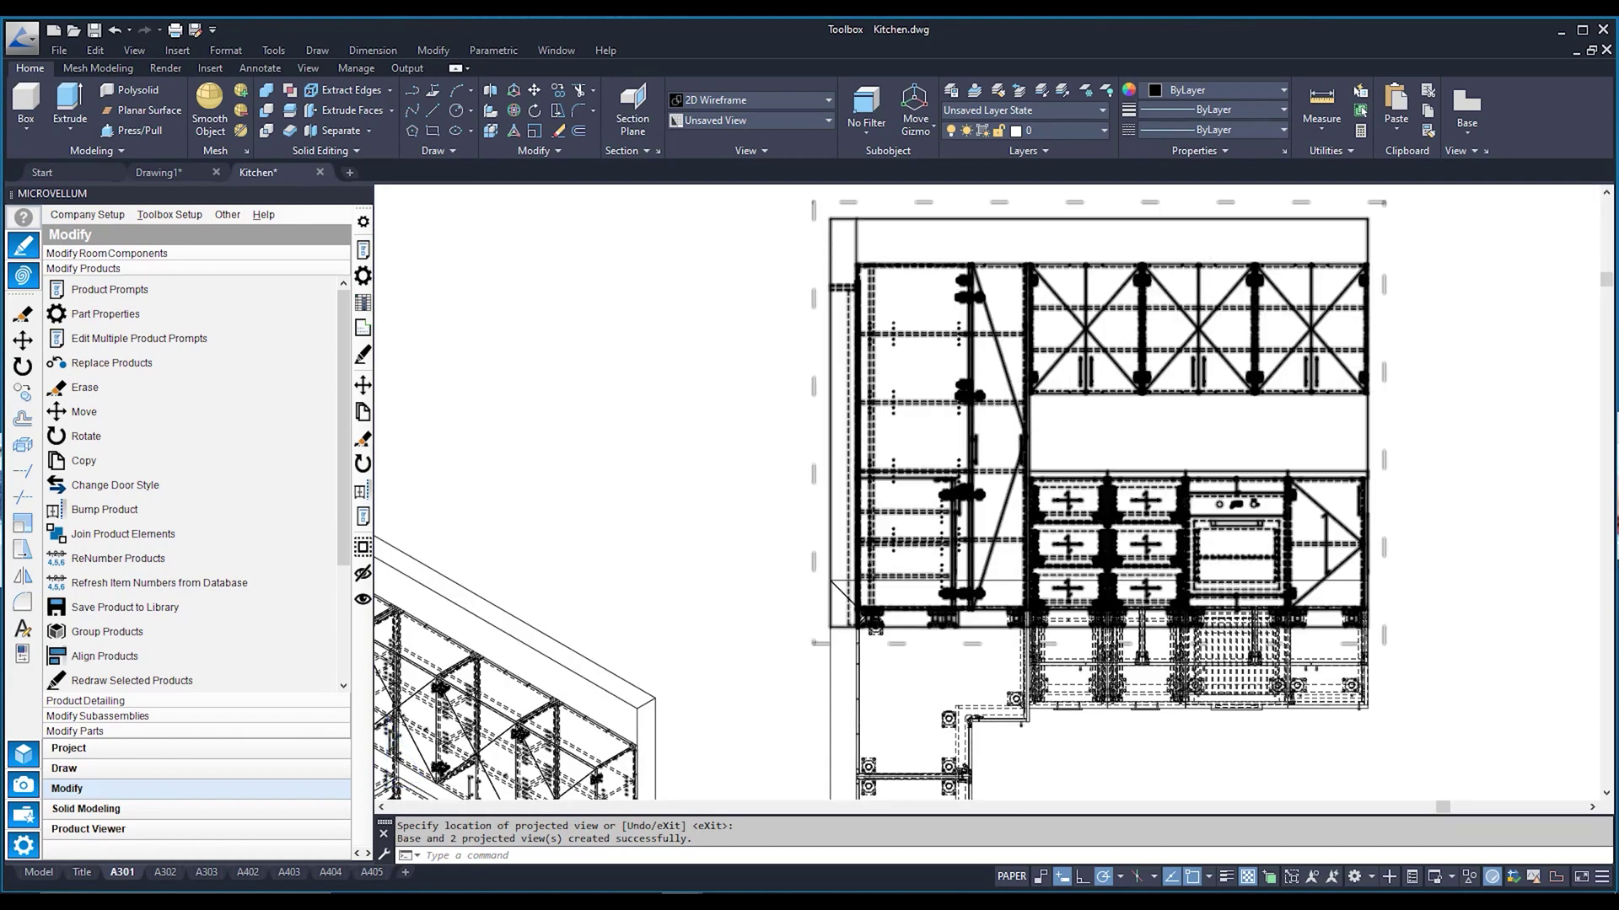
pyautogui.scroll(-4, 1070, 371)
pyautogui.moveTo(1087, 337)
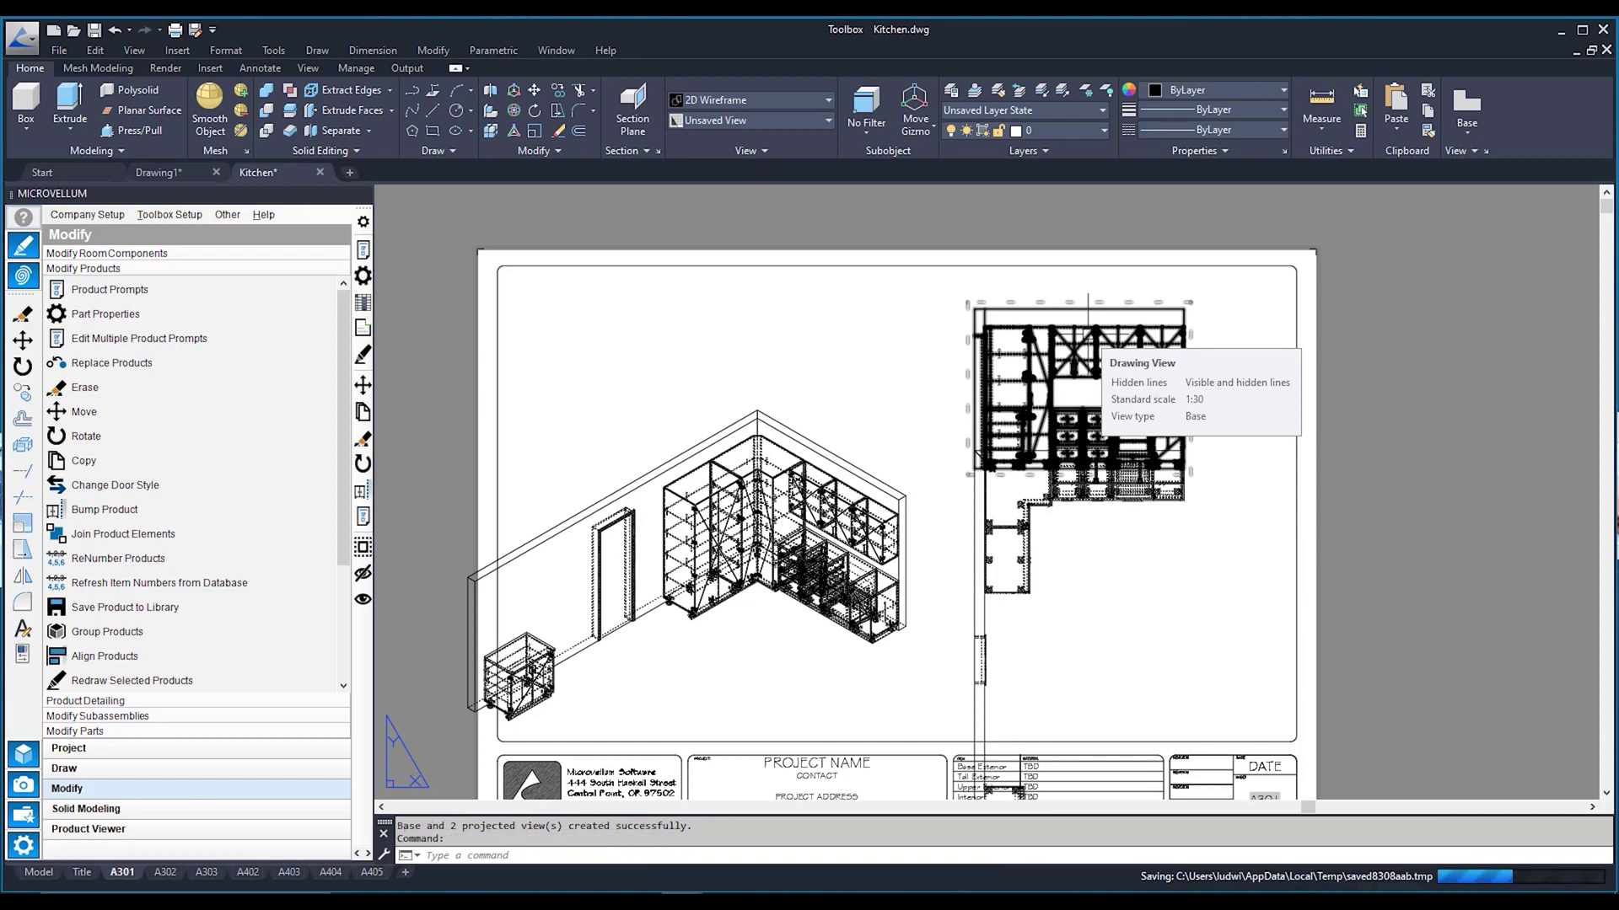
pyautogui.click(1089, 344)
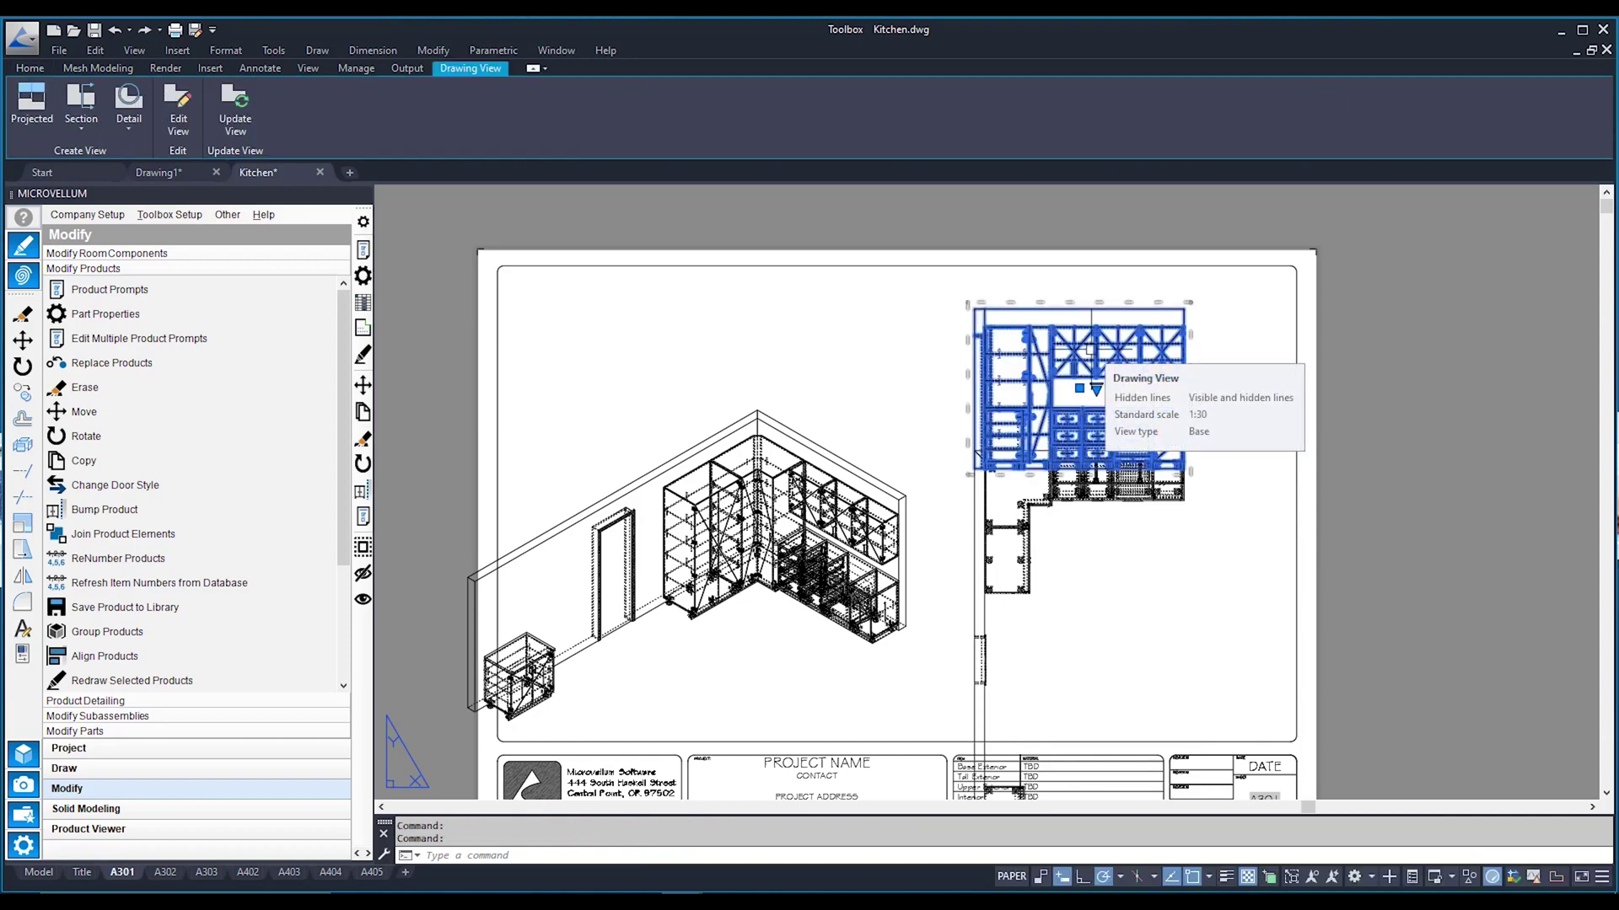
pyautogui.press('Escape')
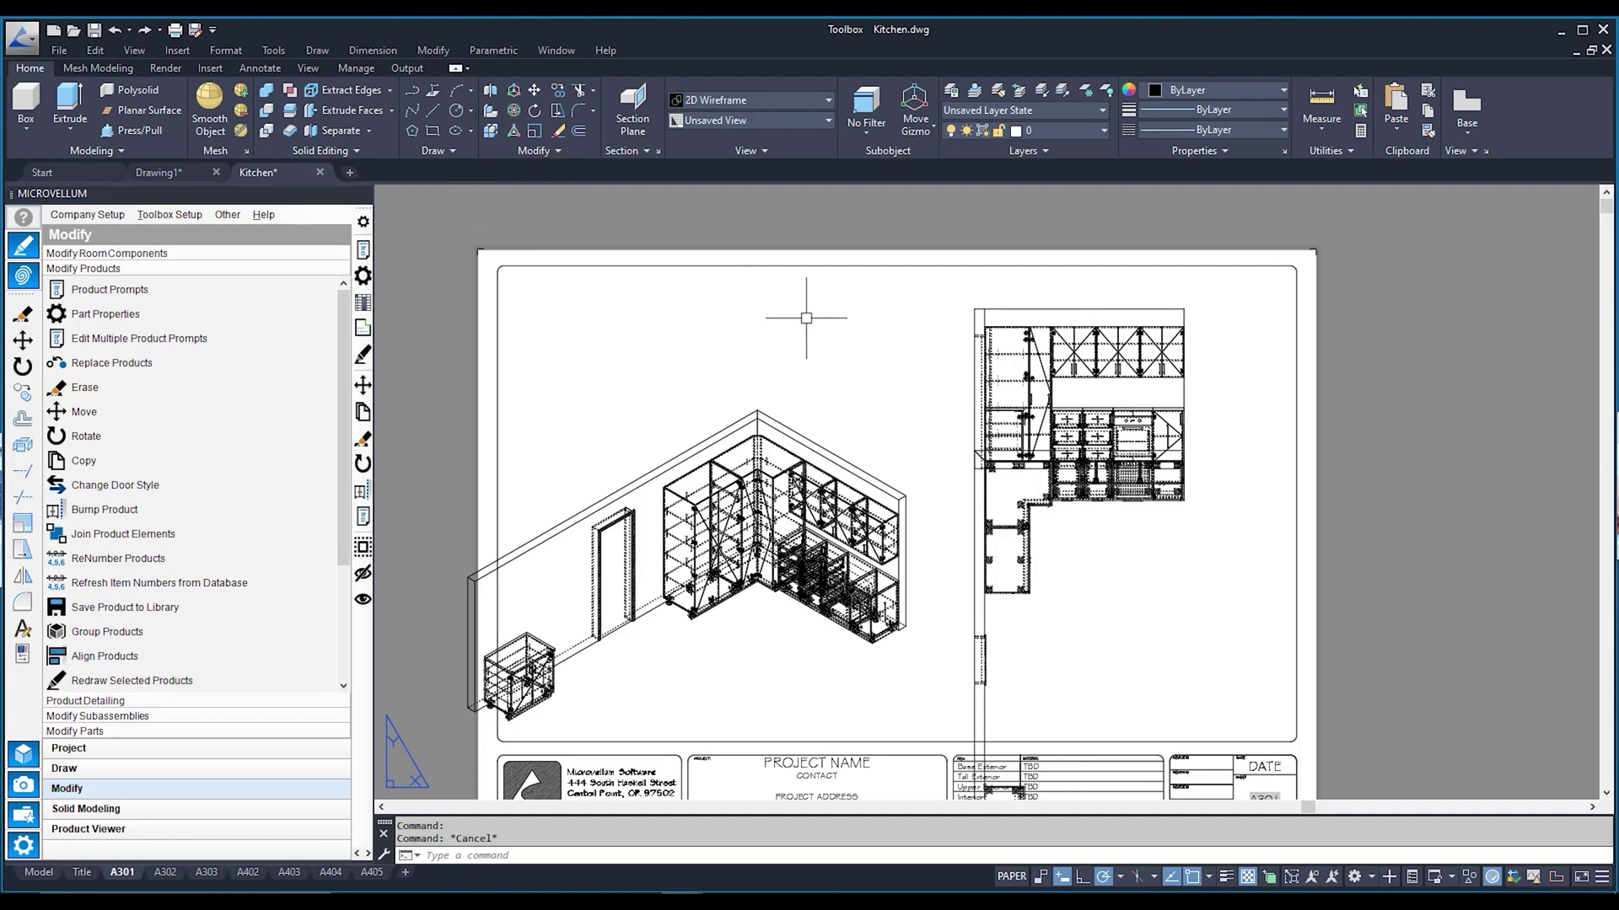
# Step: Edit the front base view to display visible lines only
pyautogui.click(1048, 328)
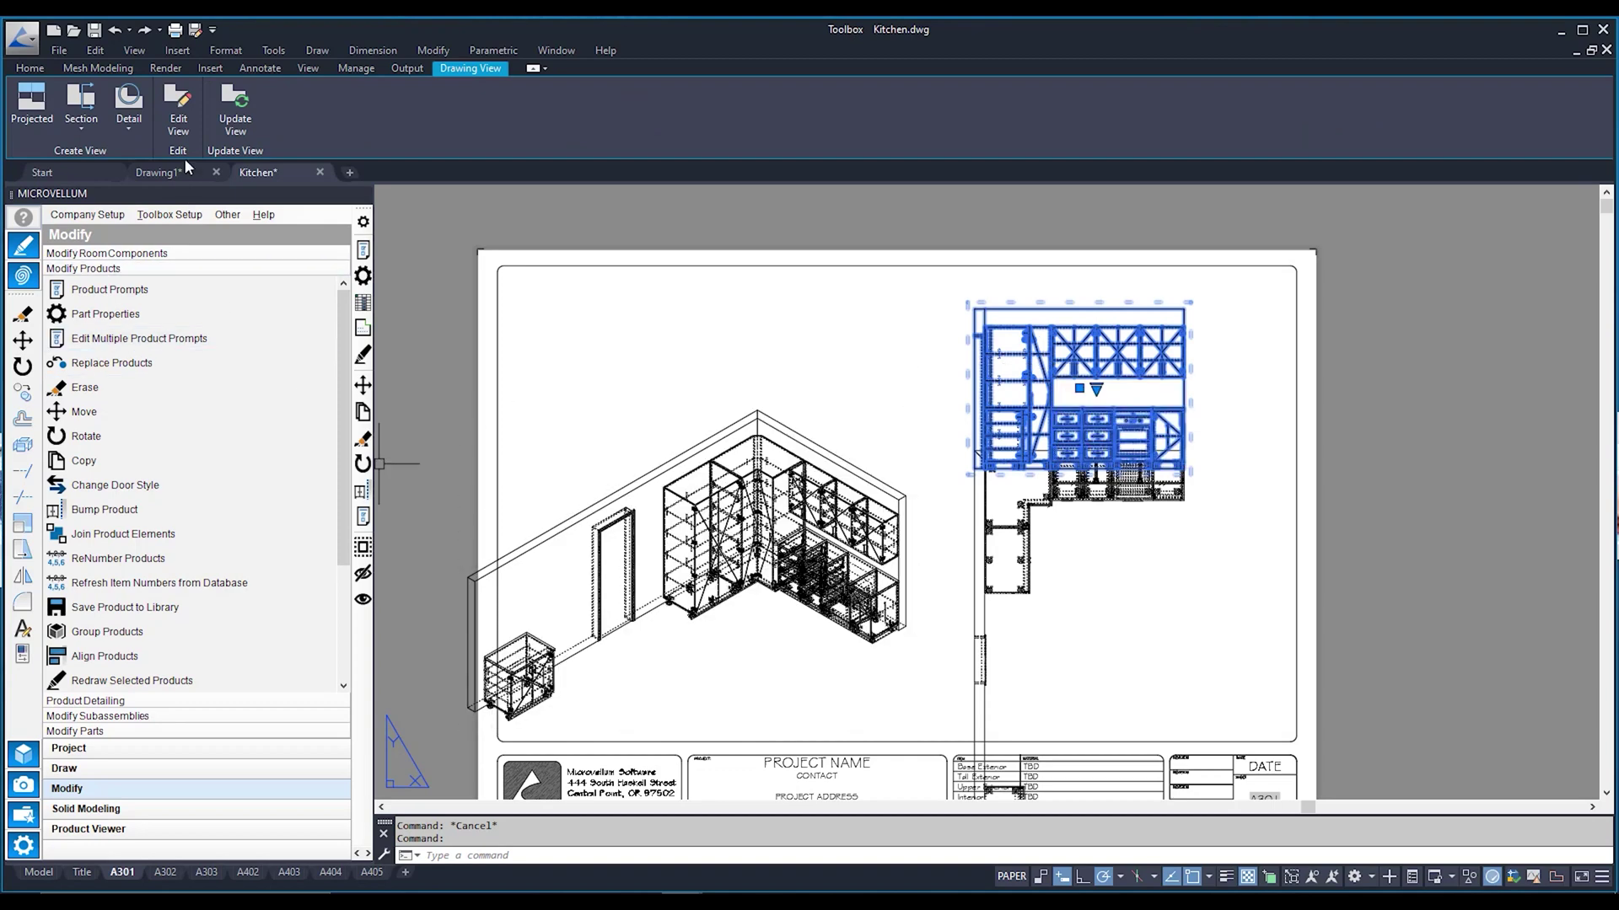
pyautogui.click(179, 110)
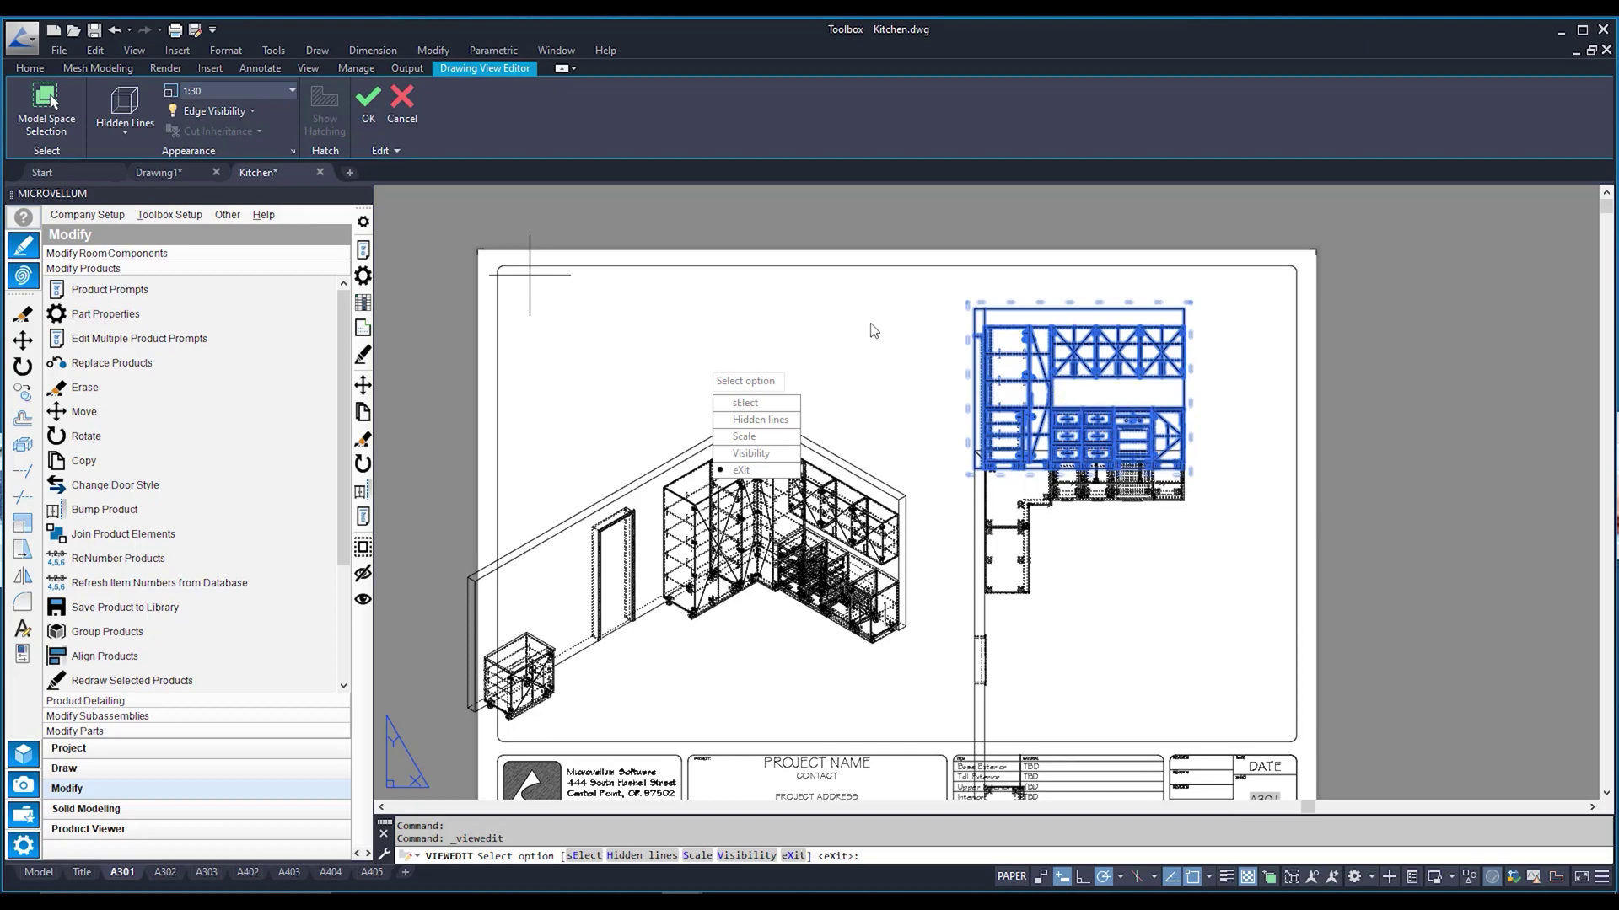
pyautogui.click(132, 122)
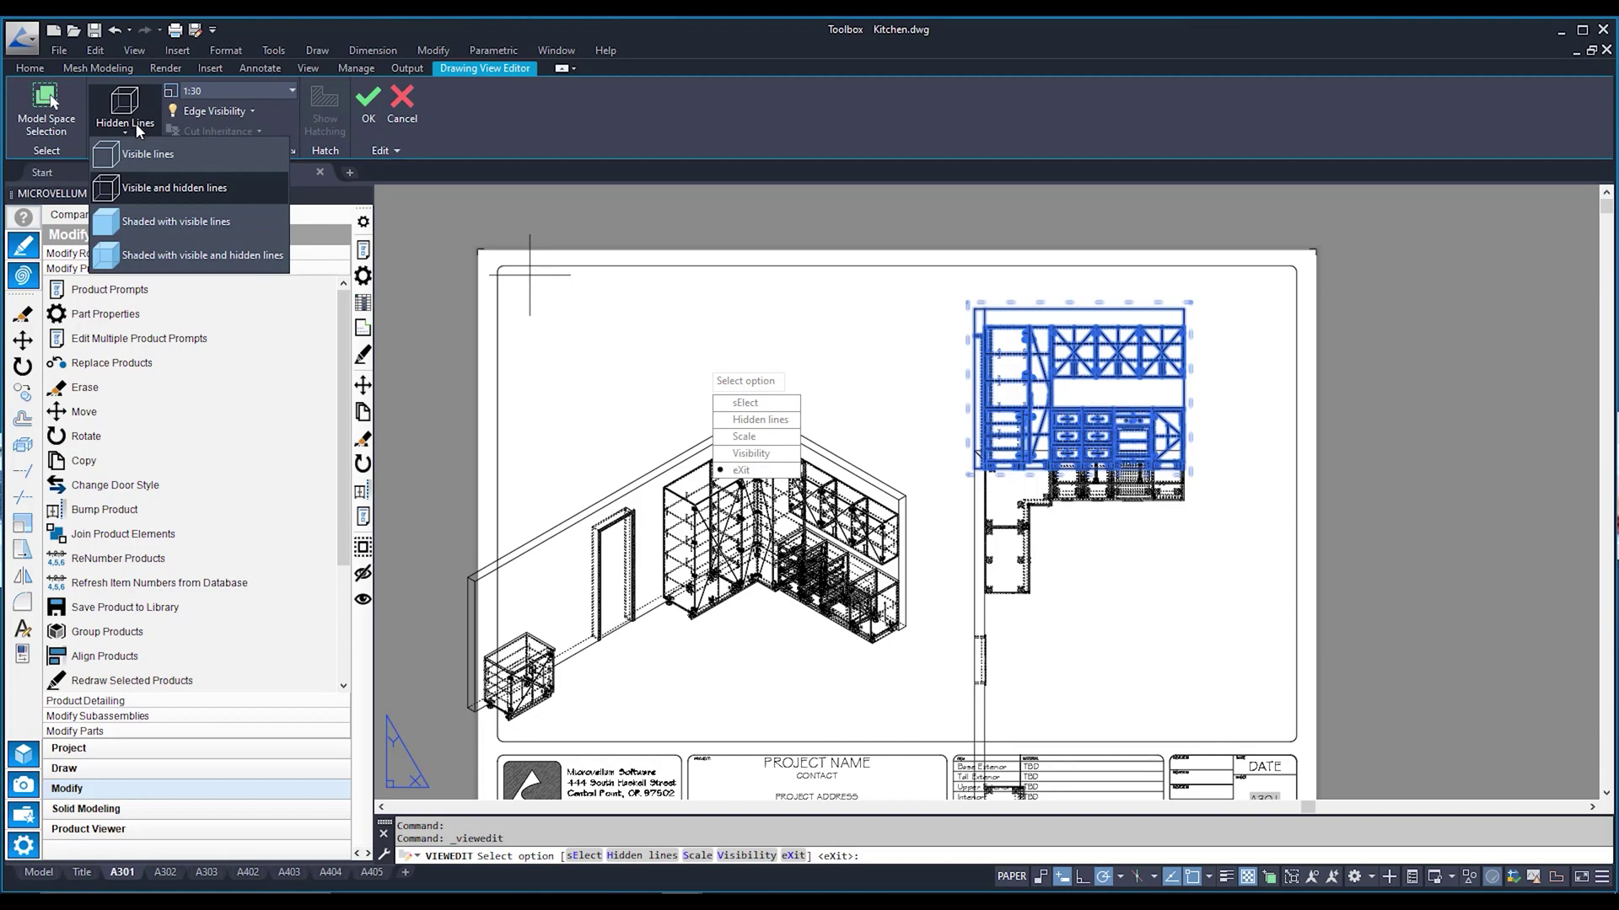
pyautogui.click(186, 159)
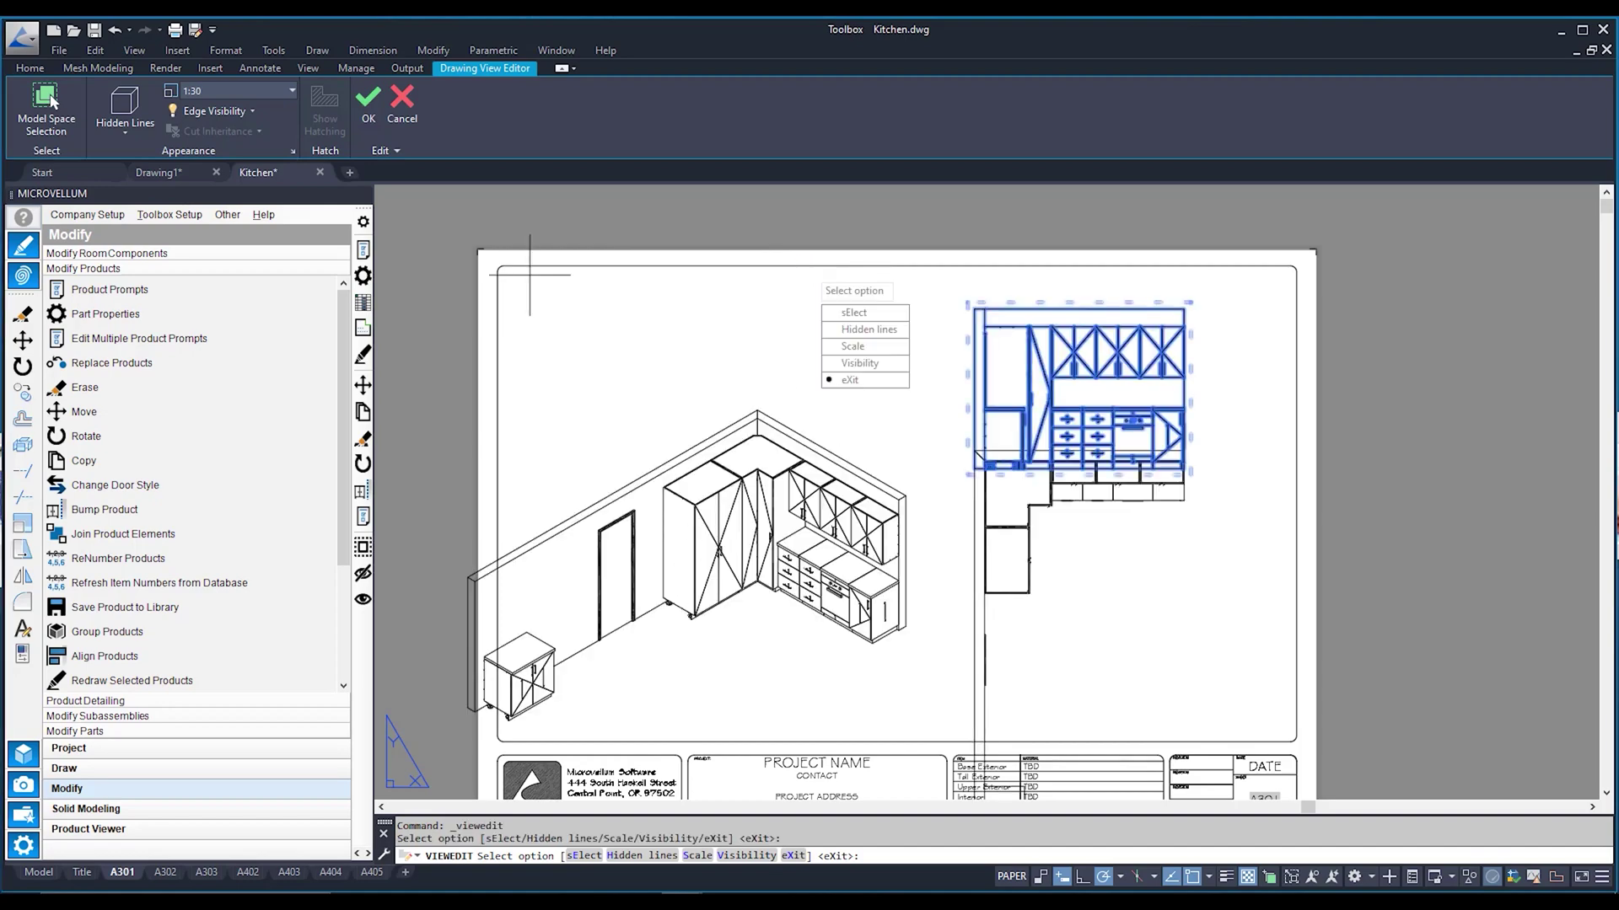
pyautogui.press('Escape')
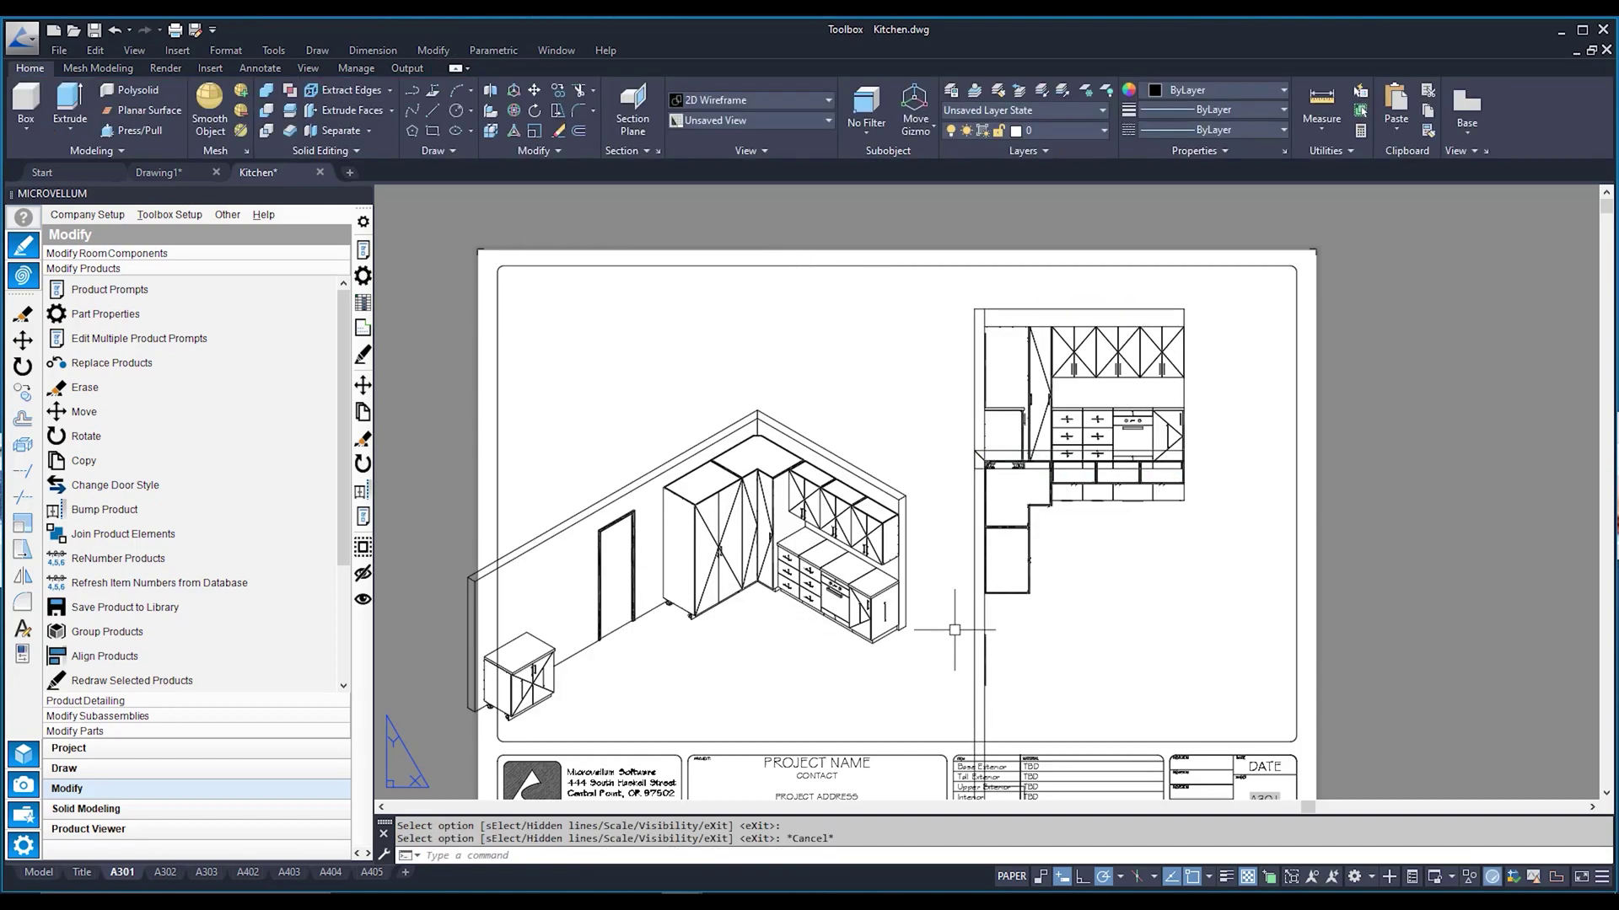
# Step: Edit the isometric view to use a scale of 1:50 instead of its parent's scale
pyautogui.click(712, 547)
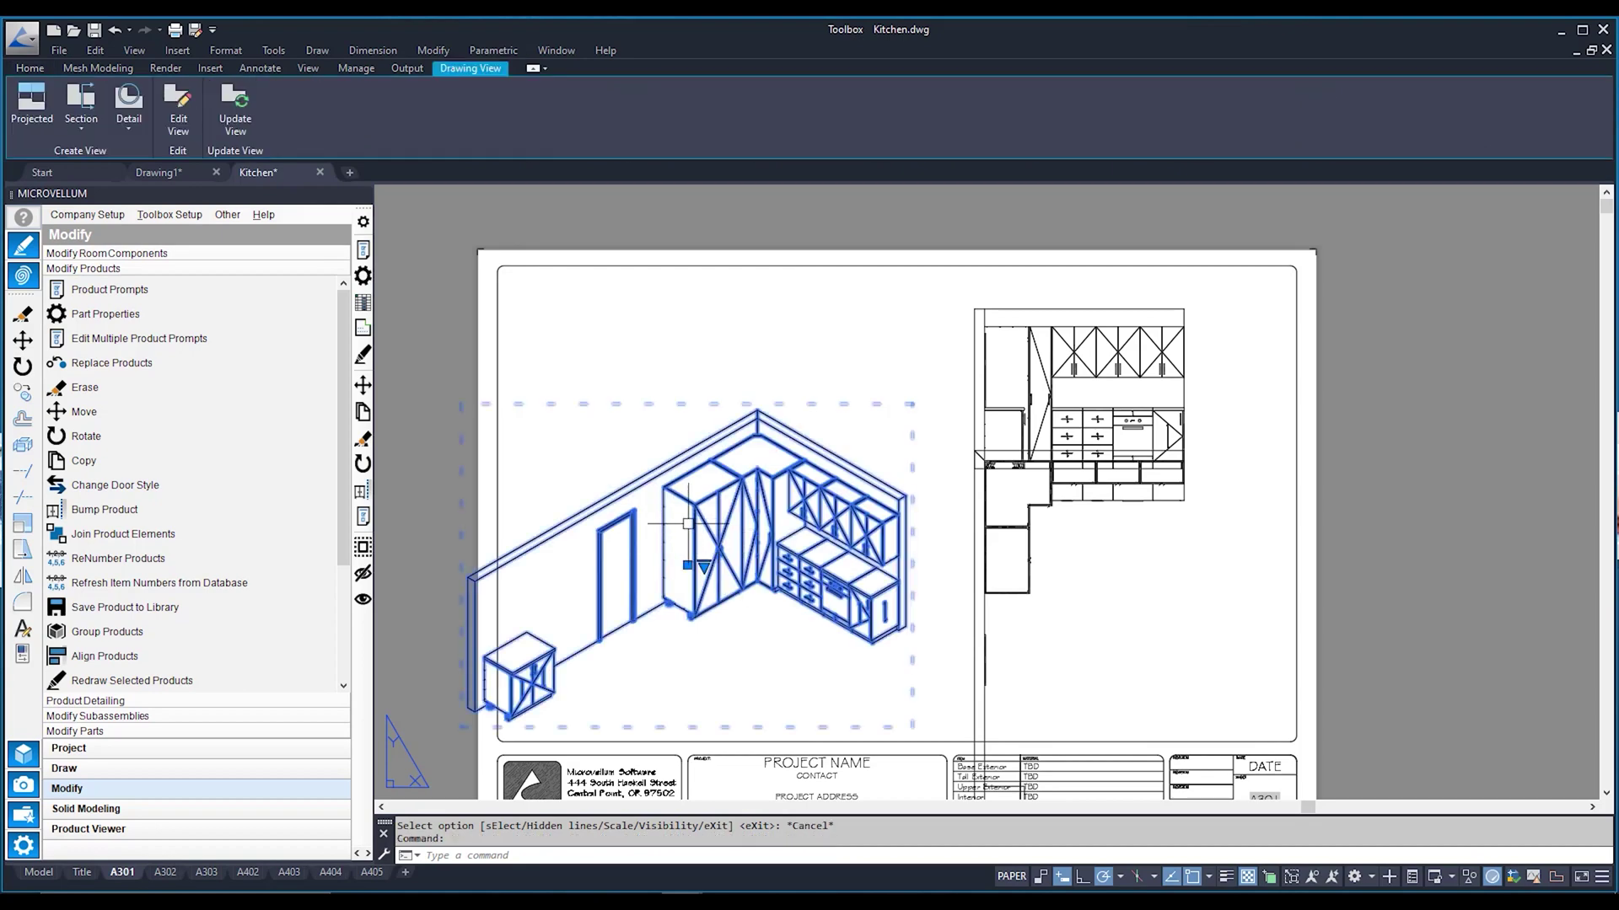
pyautogui.click(178, 113)
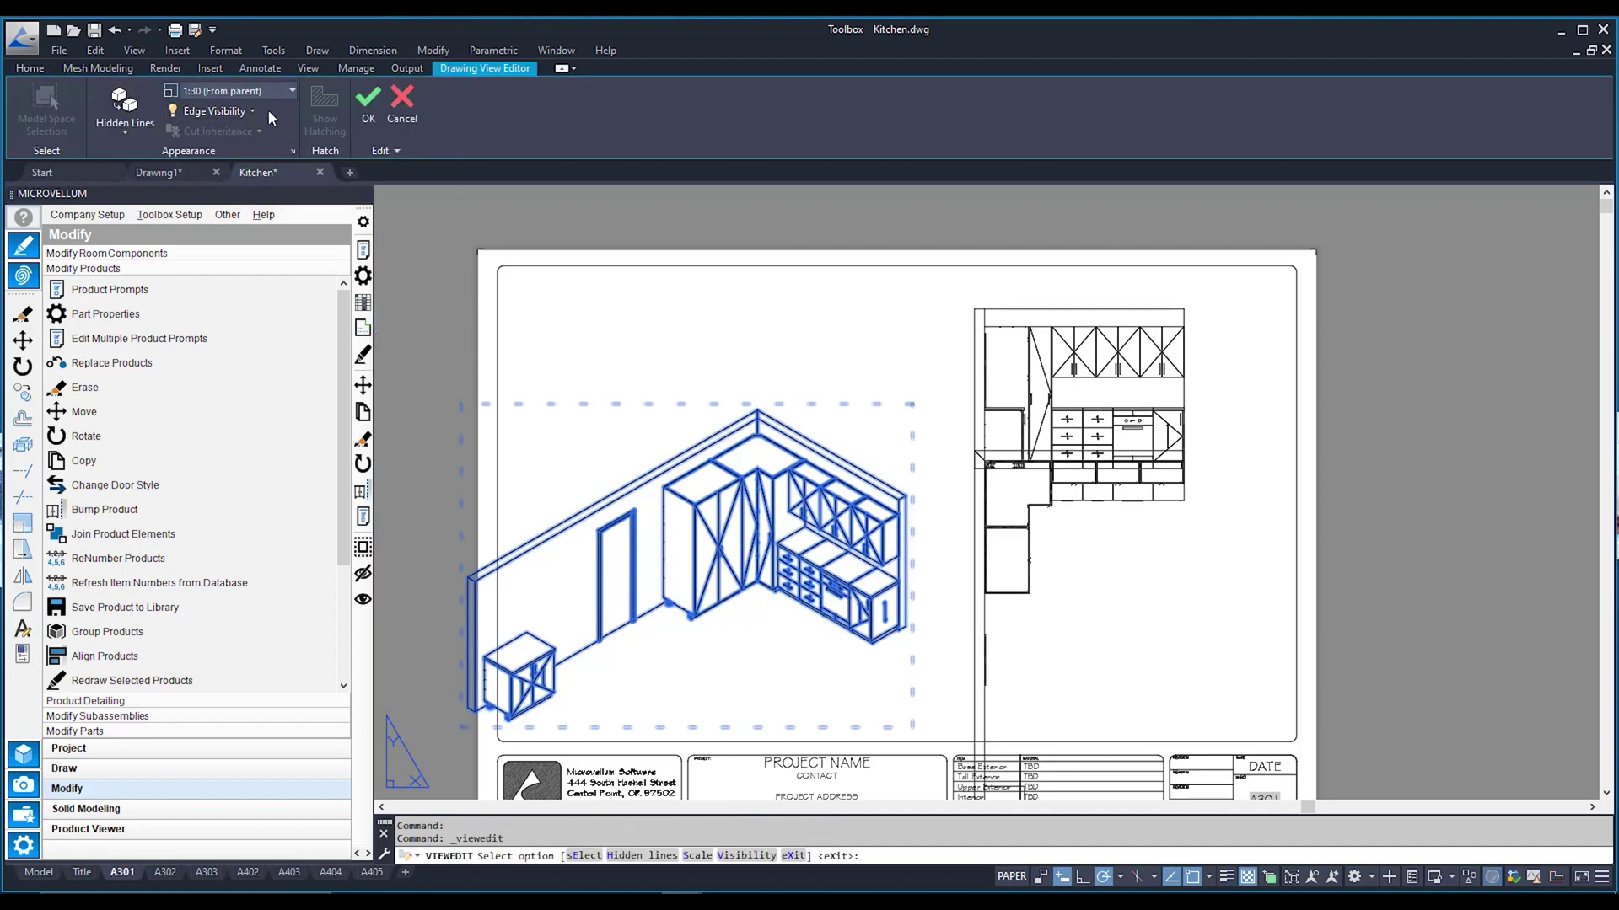
pyautogui.click(290, 90)
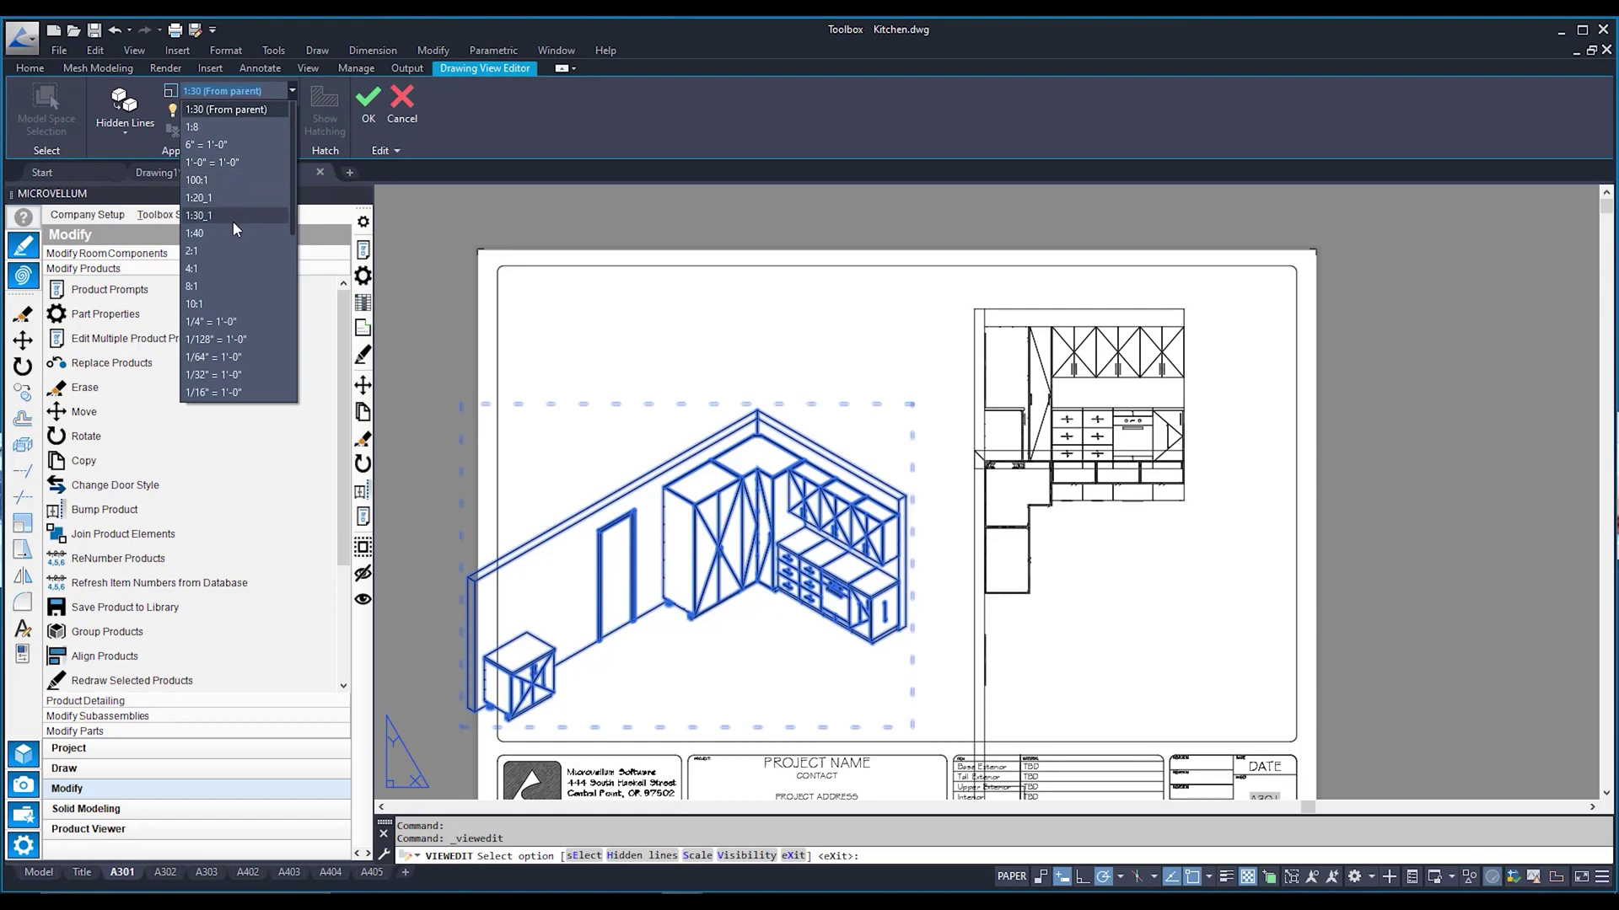
pyautogui.scroll(-7, 235, 232)
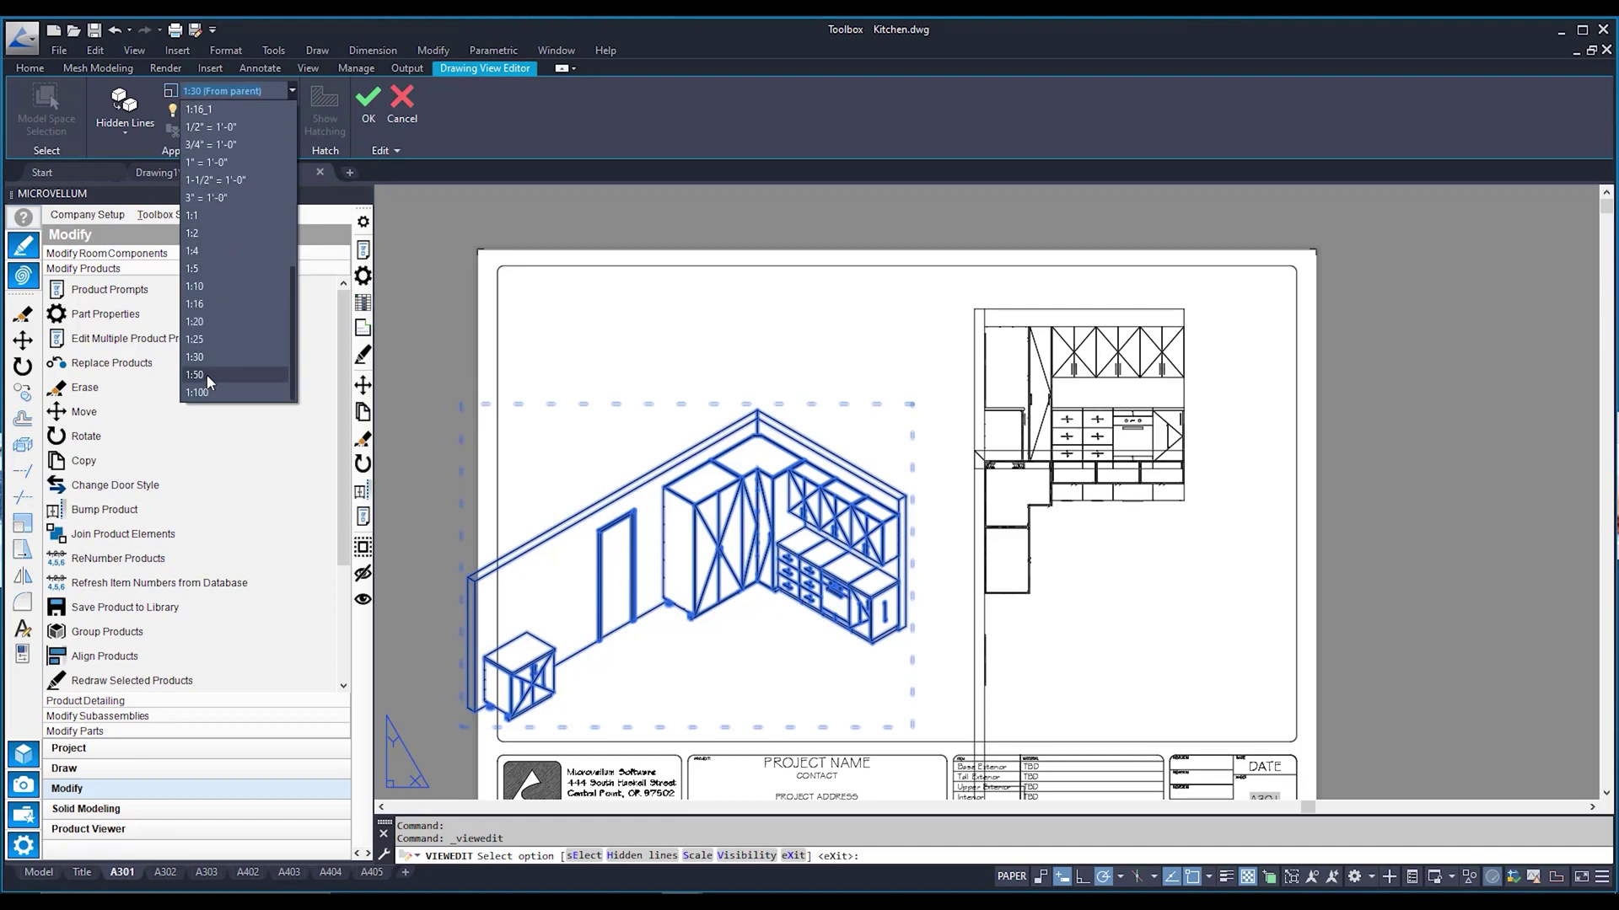
pyautogui.click(208, 376)
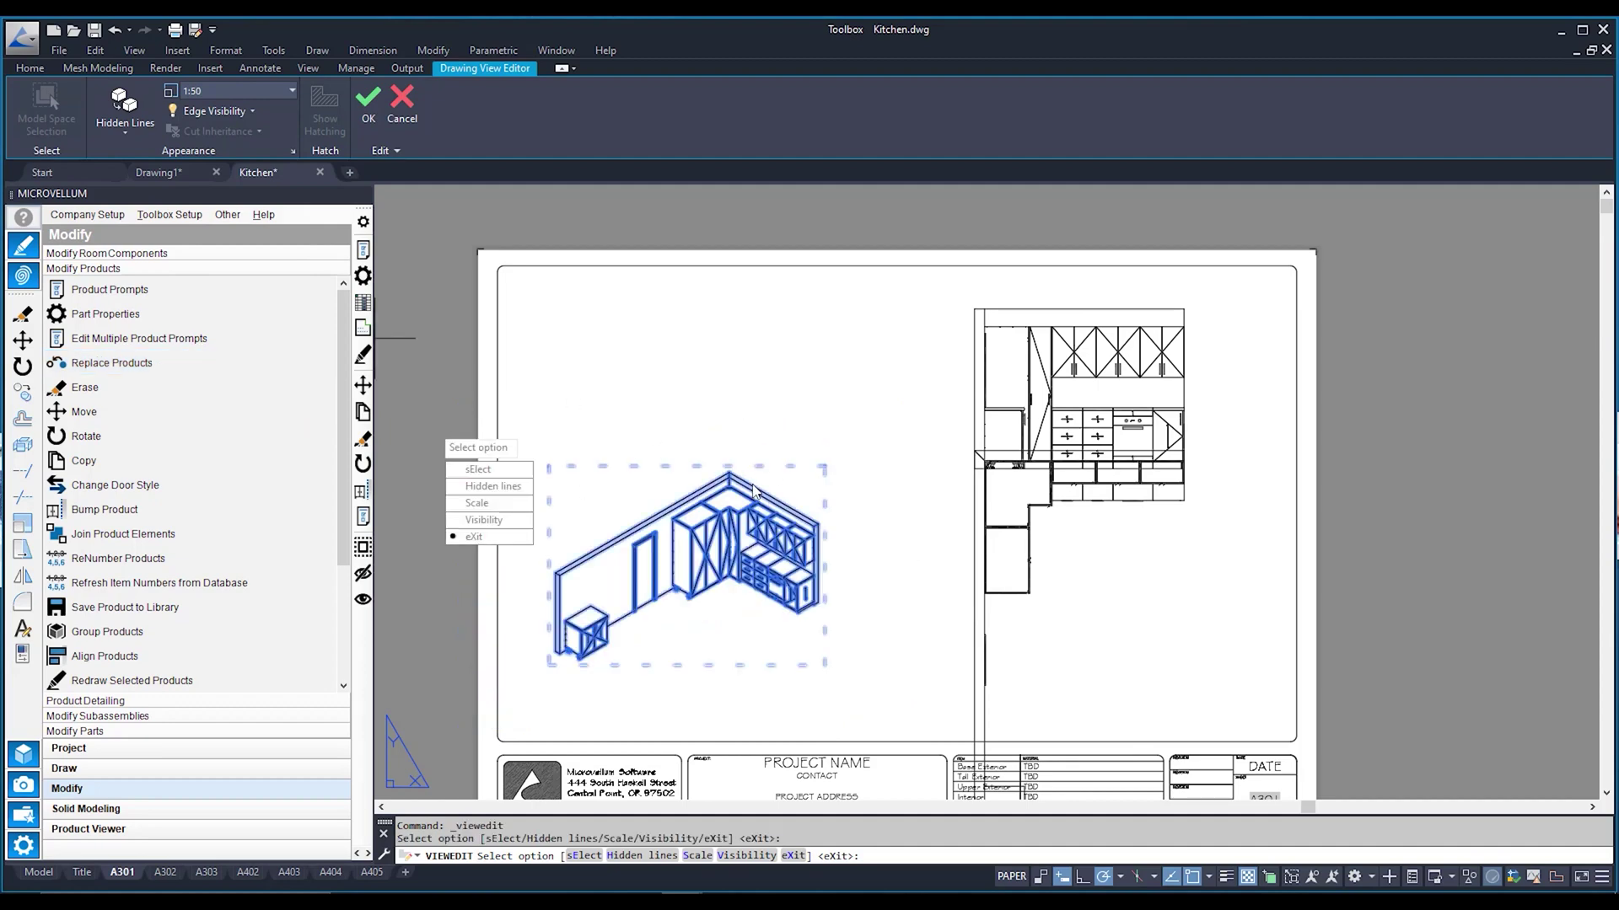
pyautogui.press('Escape')
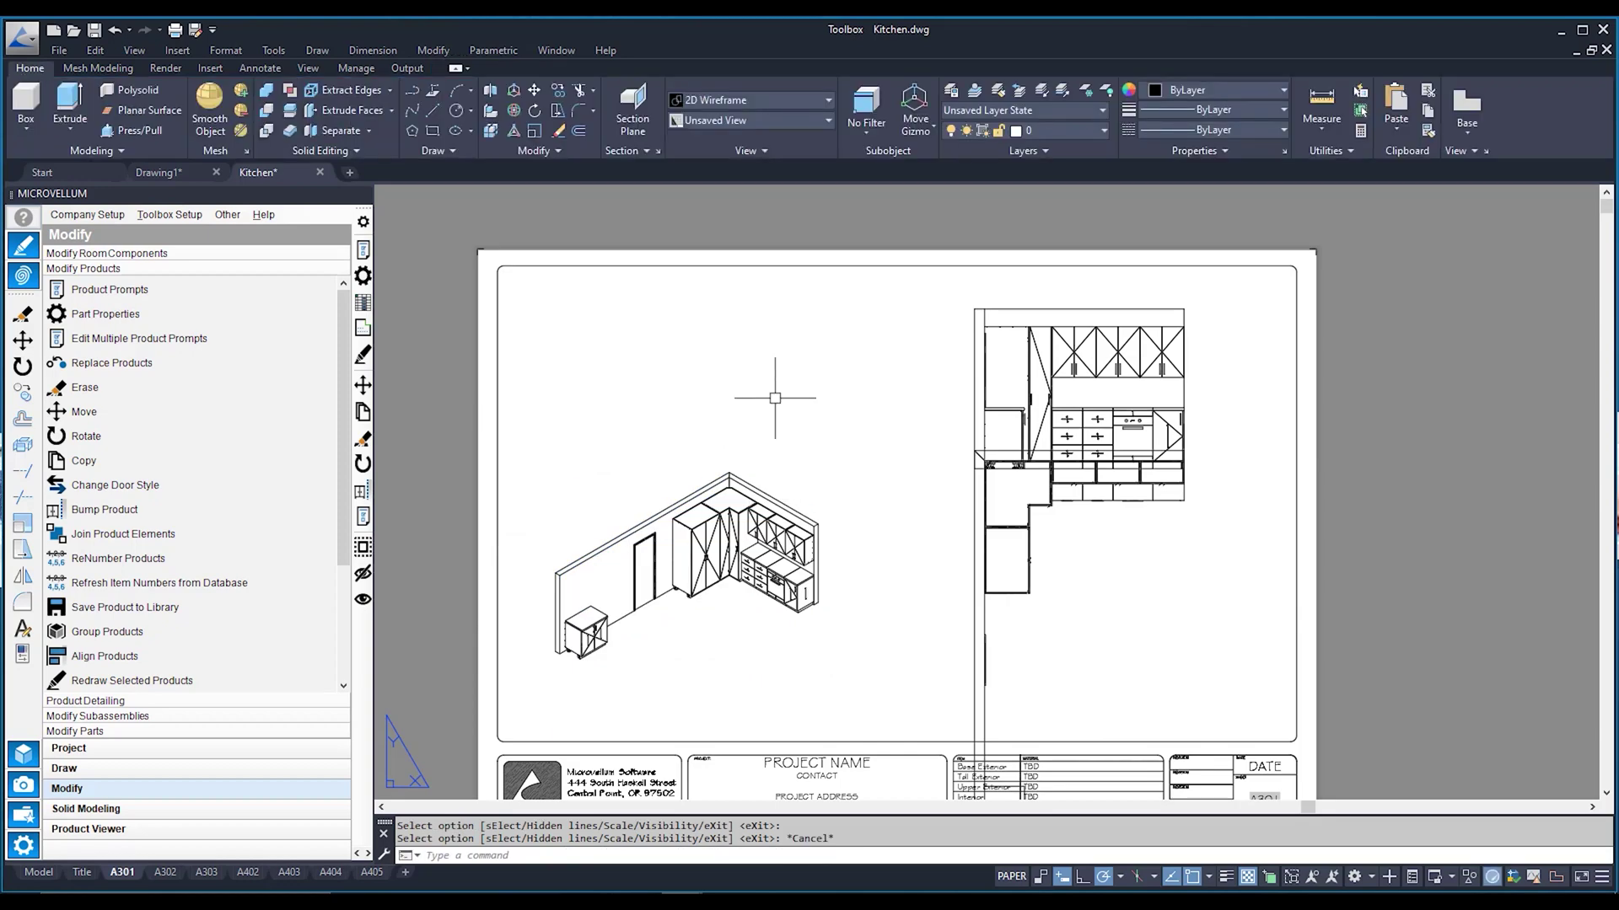
# Step: Move the isometric view to the lower right of the sheet, beside the plan view
pyautogui.click(535, 93)
pyautogui.click(676, 524)
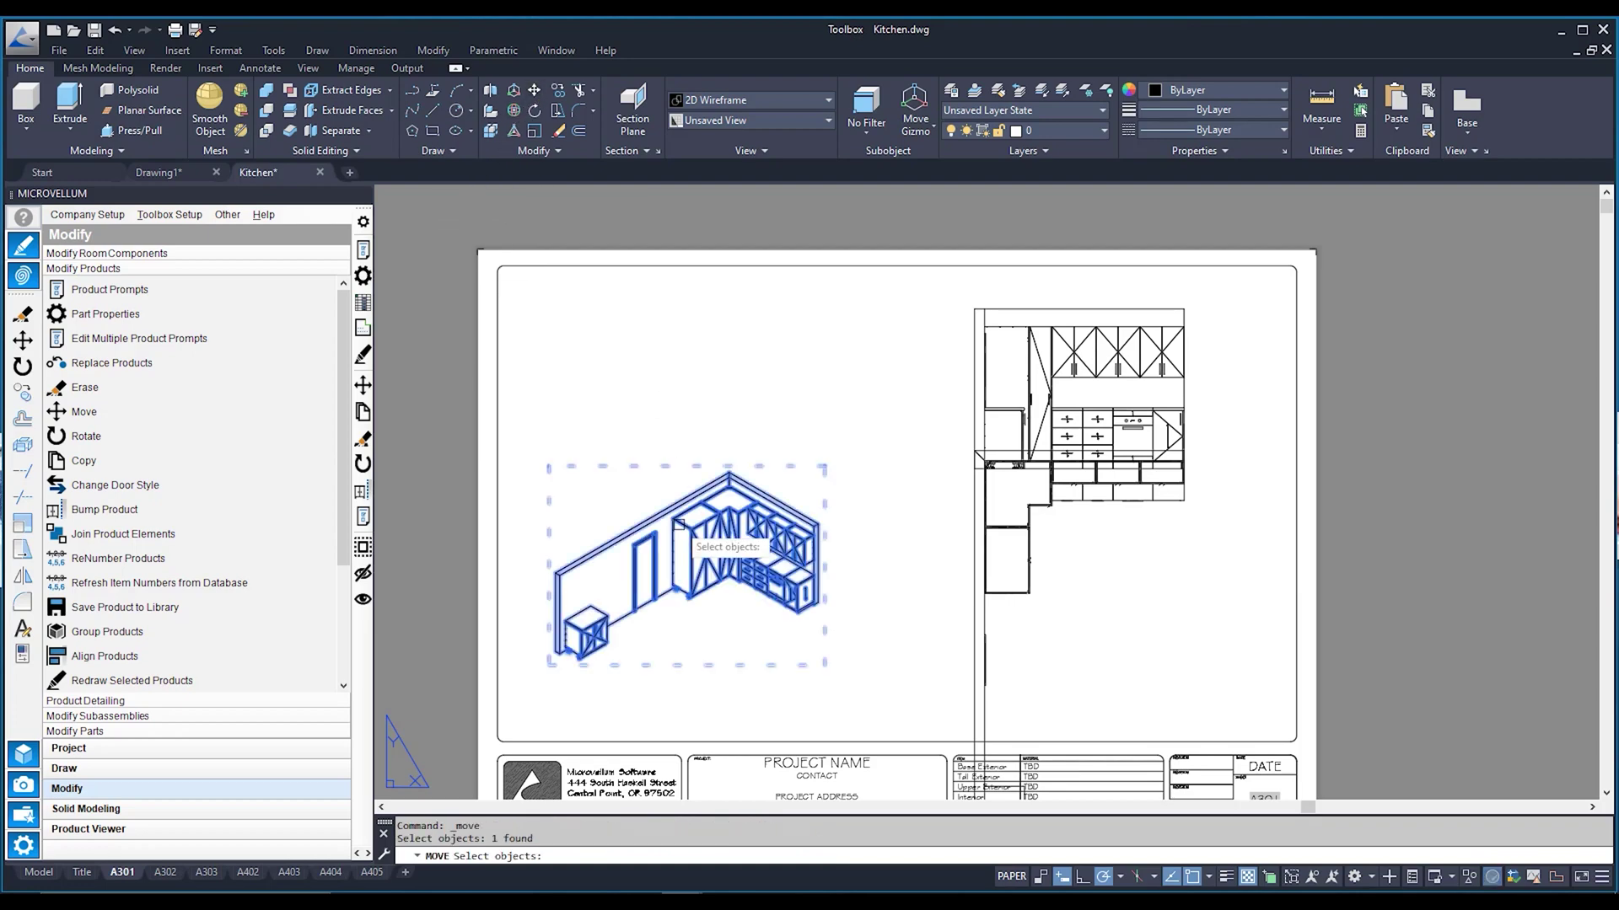
pyautogui.press('Return')
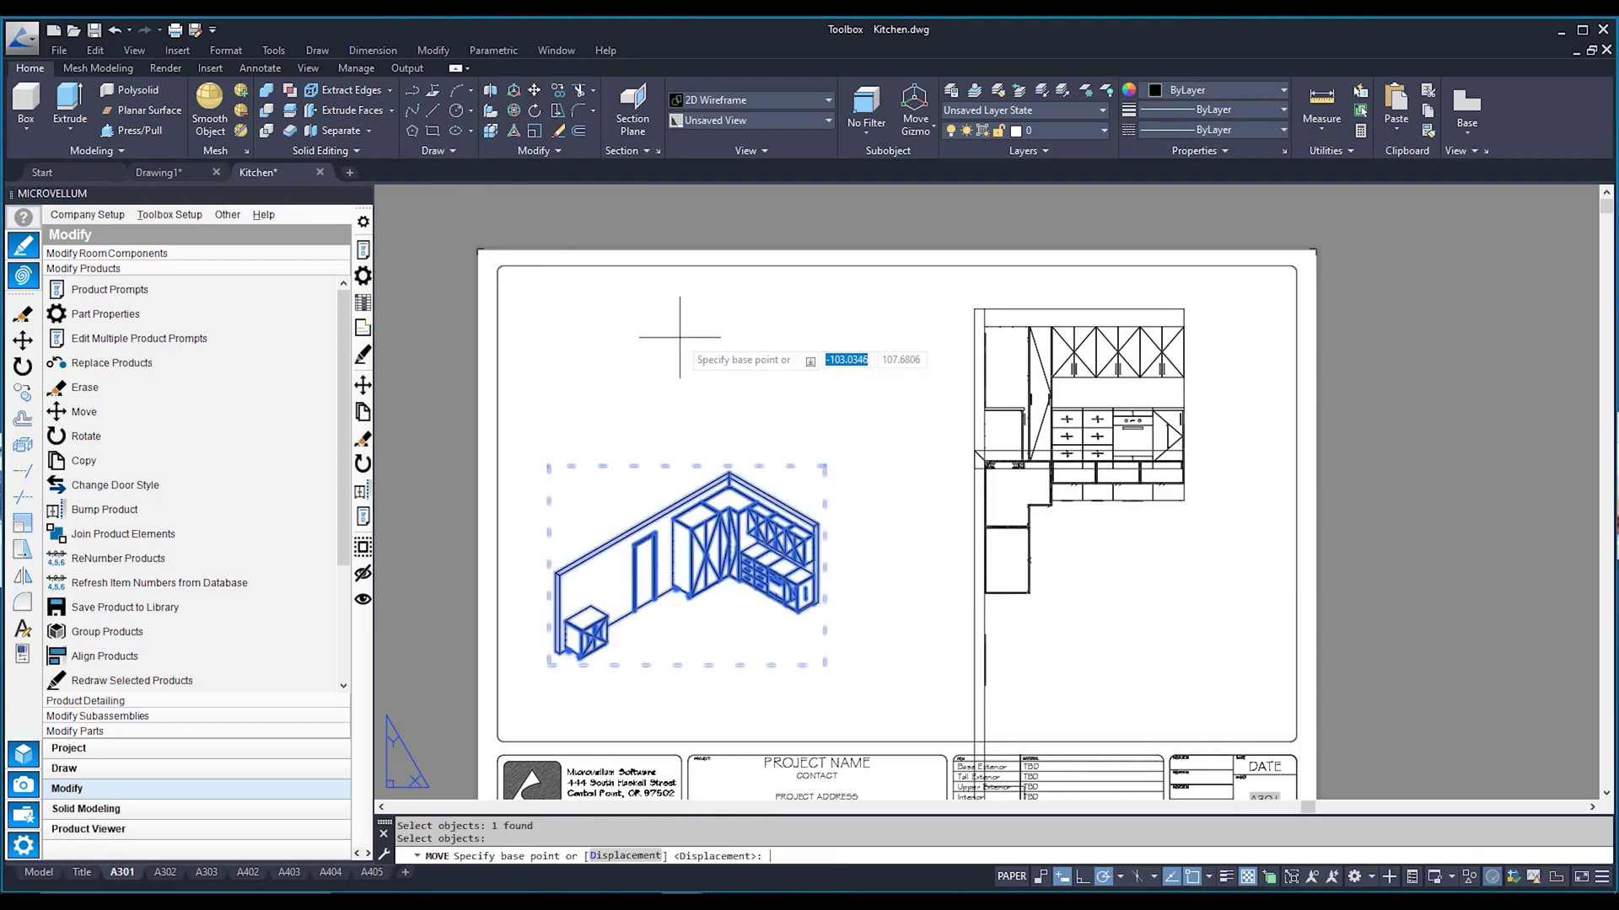
pyautogui.click(689, 580)
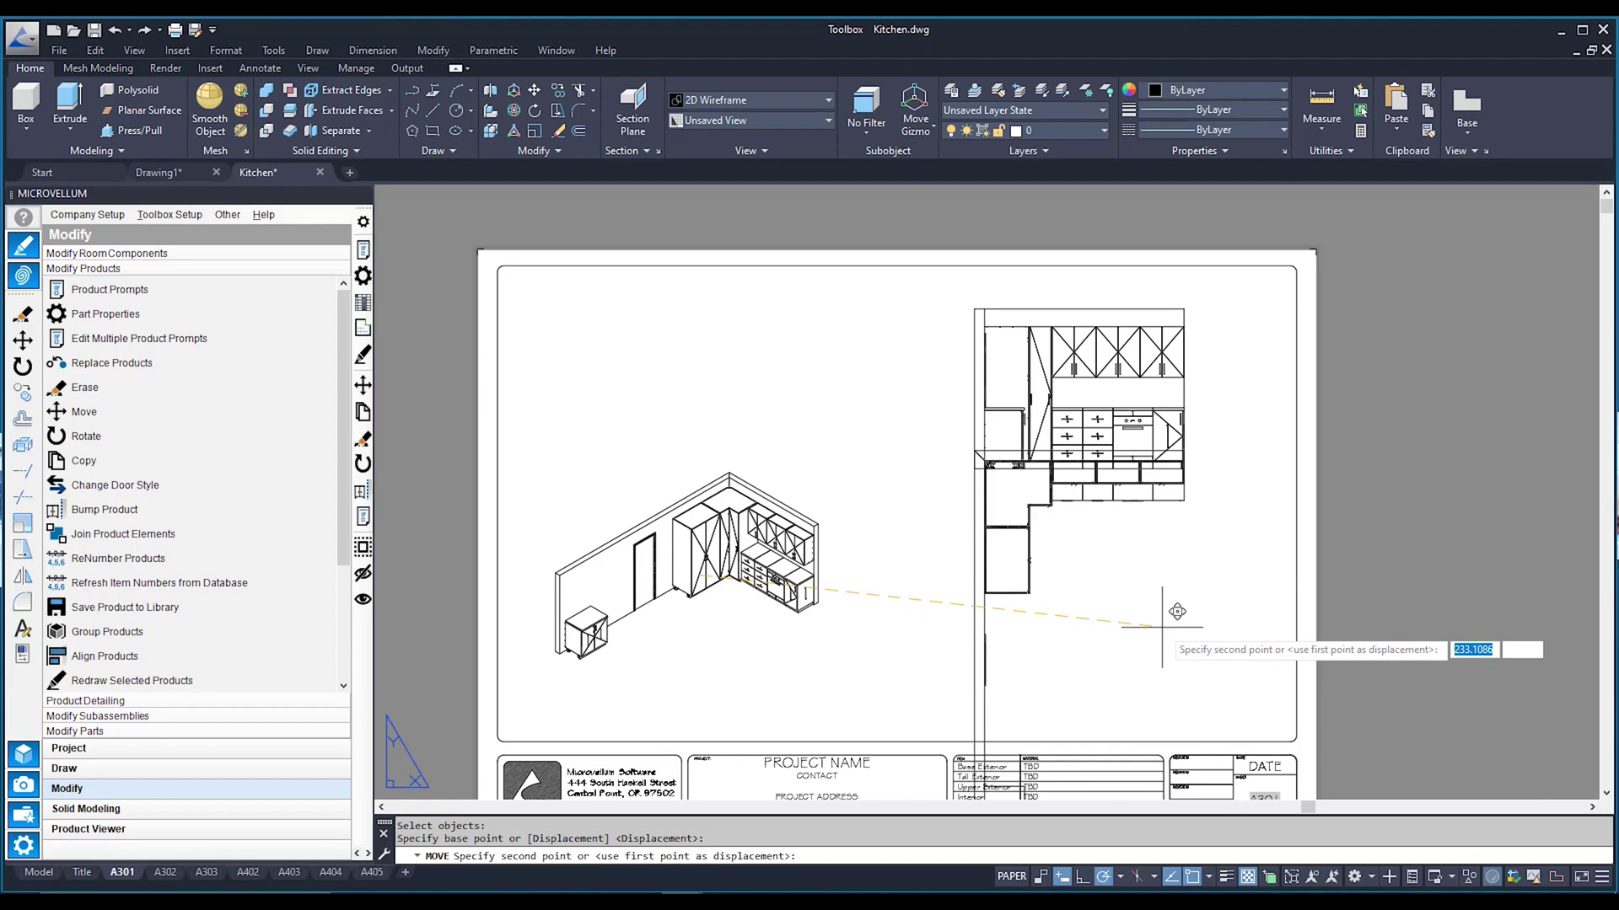
pyautogui.click(1162, 626)
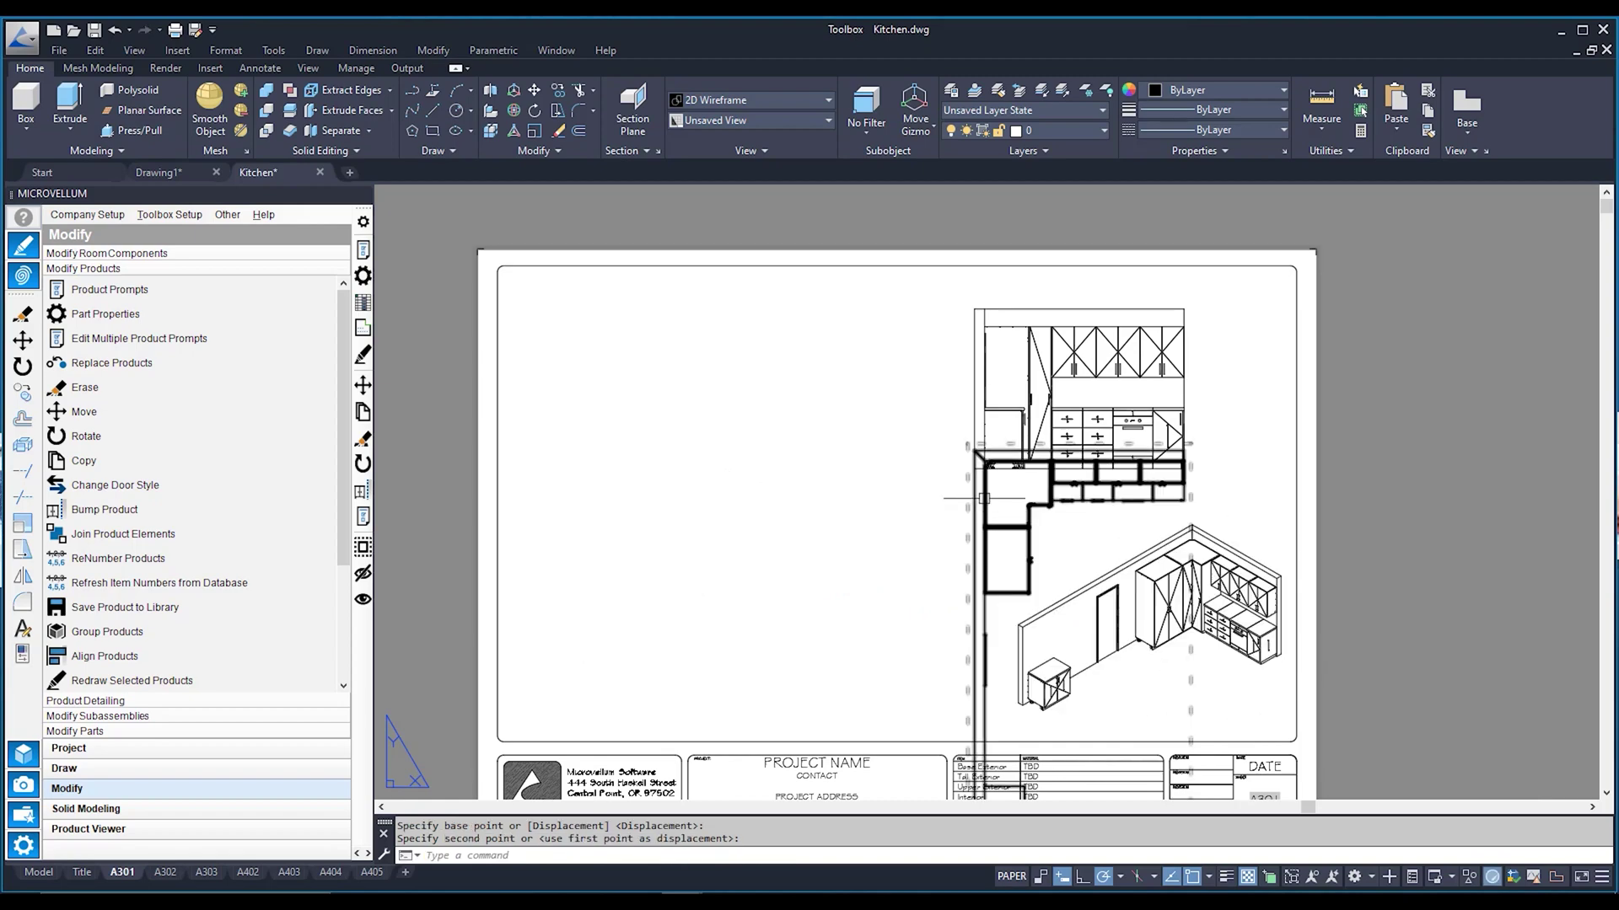
pyautogui.click(533, 94)
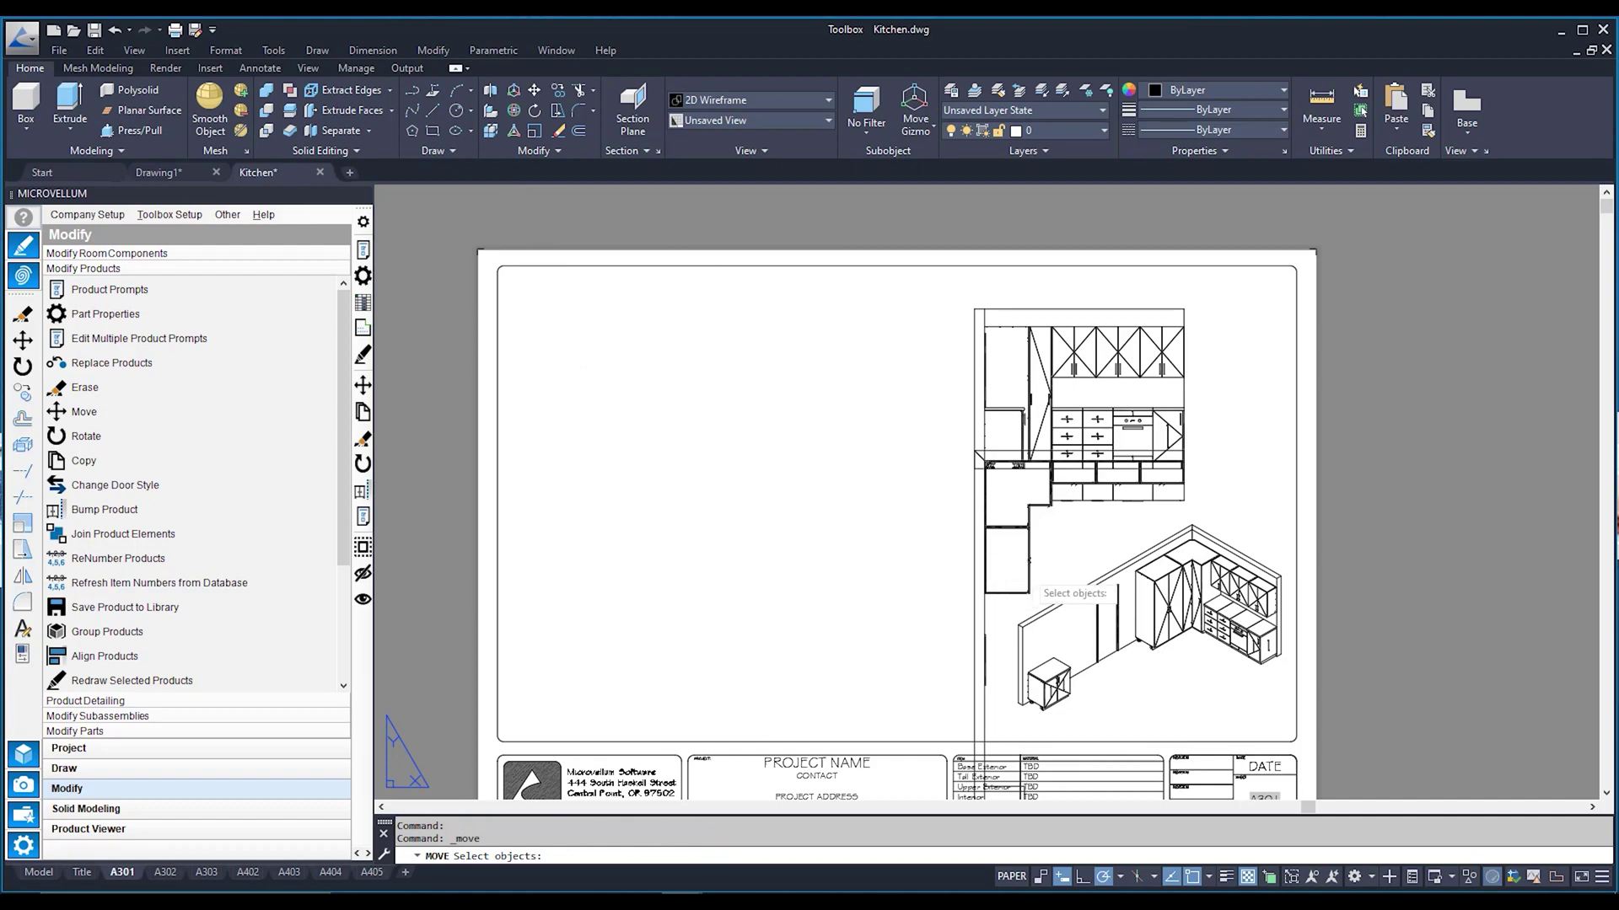
pyautogui.click(1010, 559)
pyautogui.press('Escape')
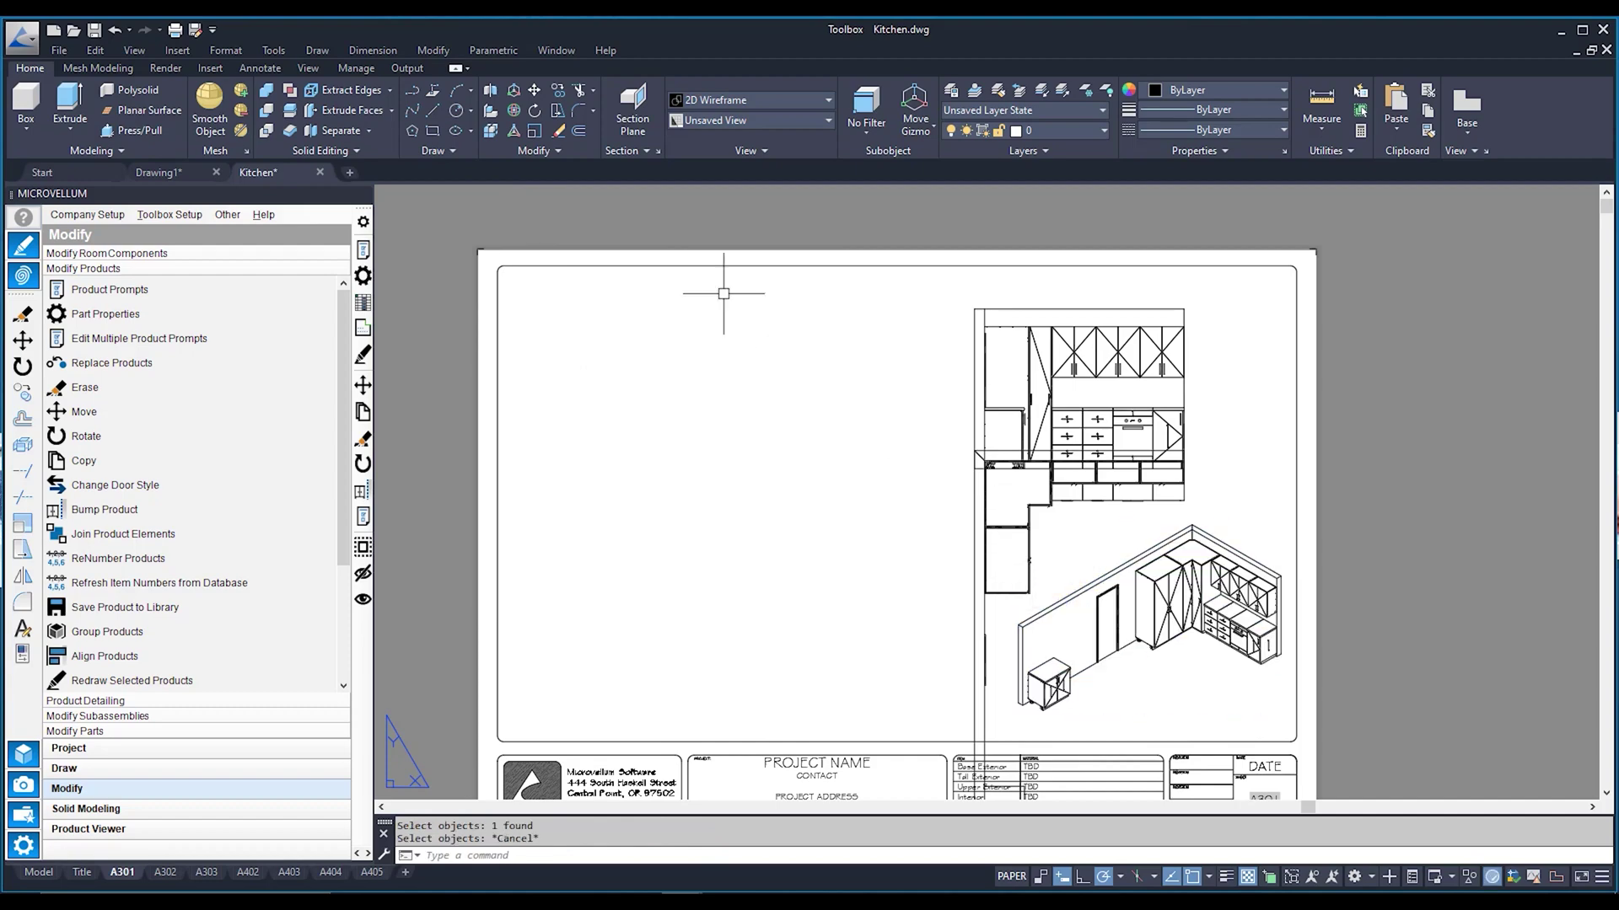
# Step: Move the plan view to the upper left of the sheet, breaking its alignment with the front view
pyautogui.click(535, 90)
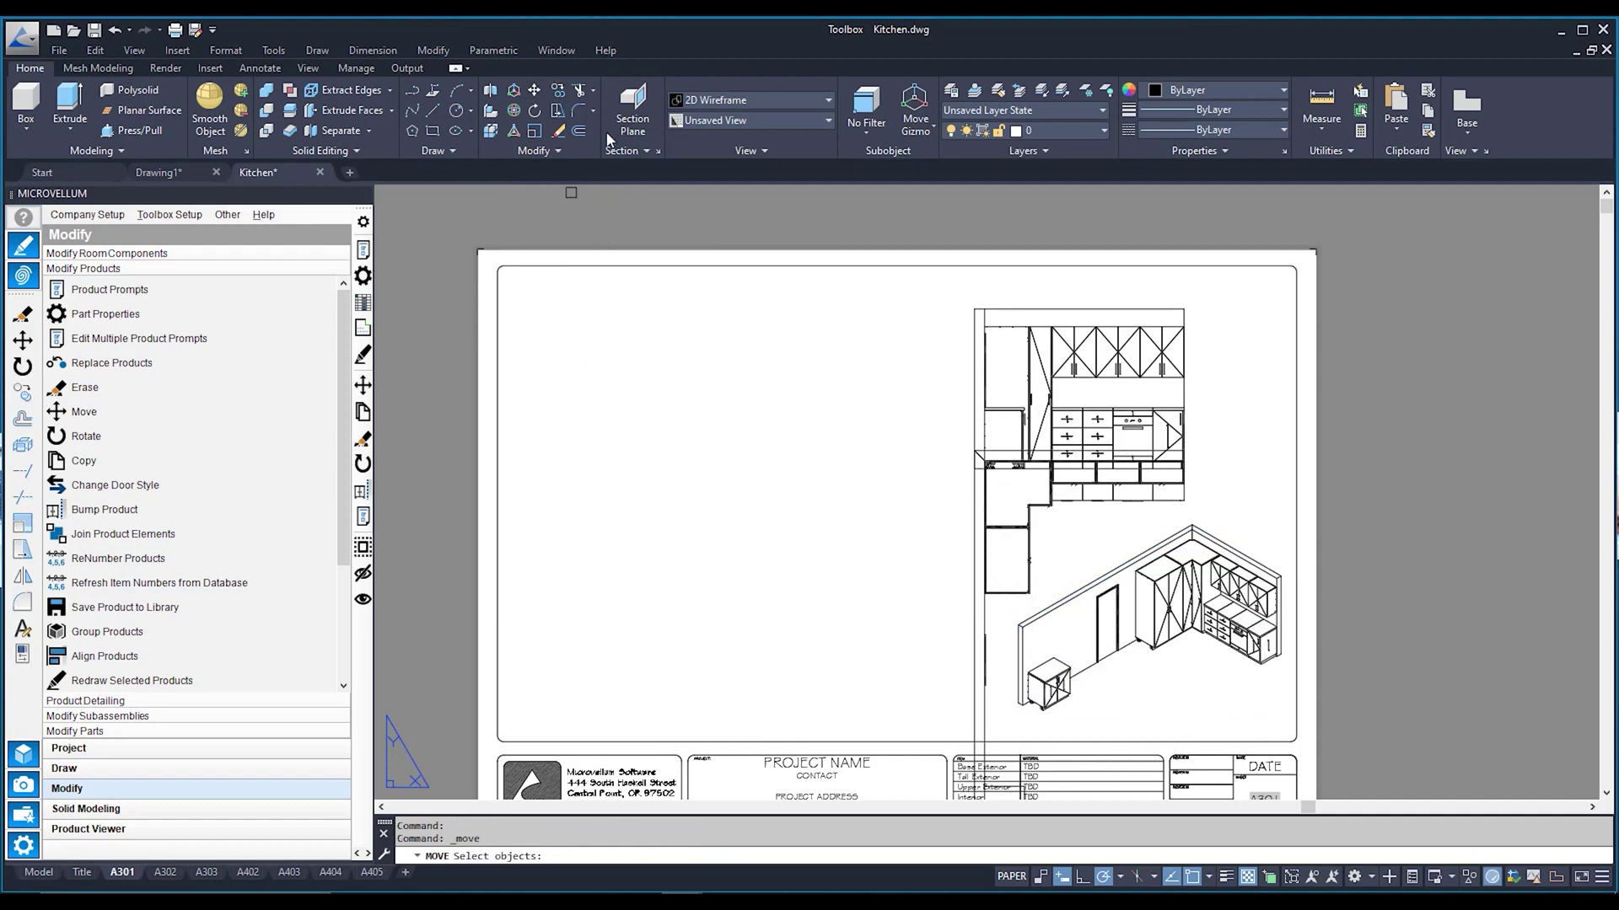
pyautogui.click(1006, 520)
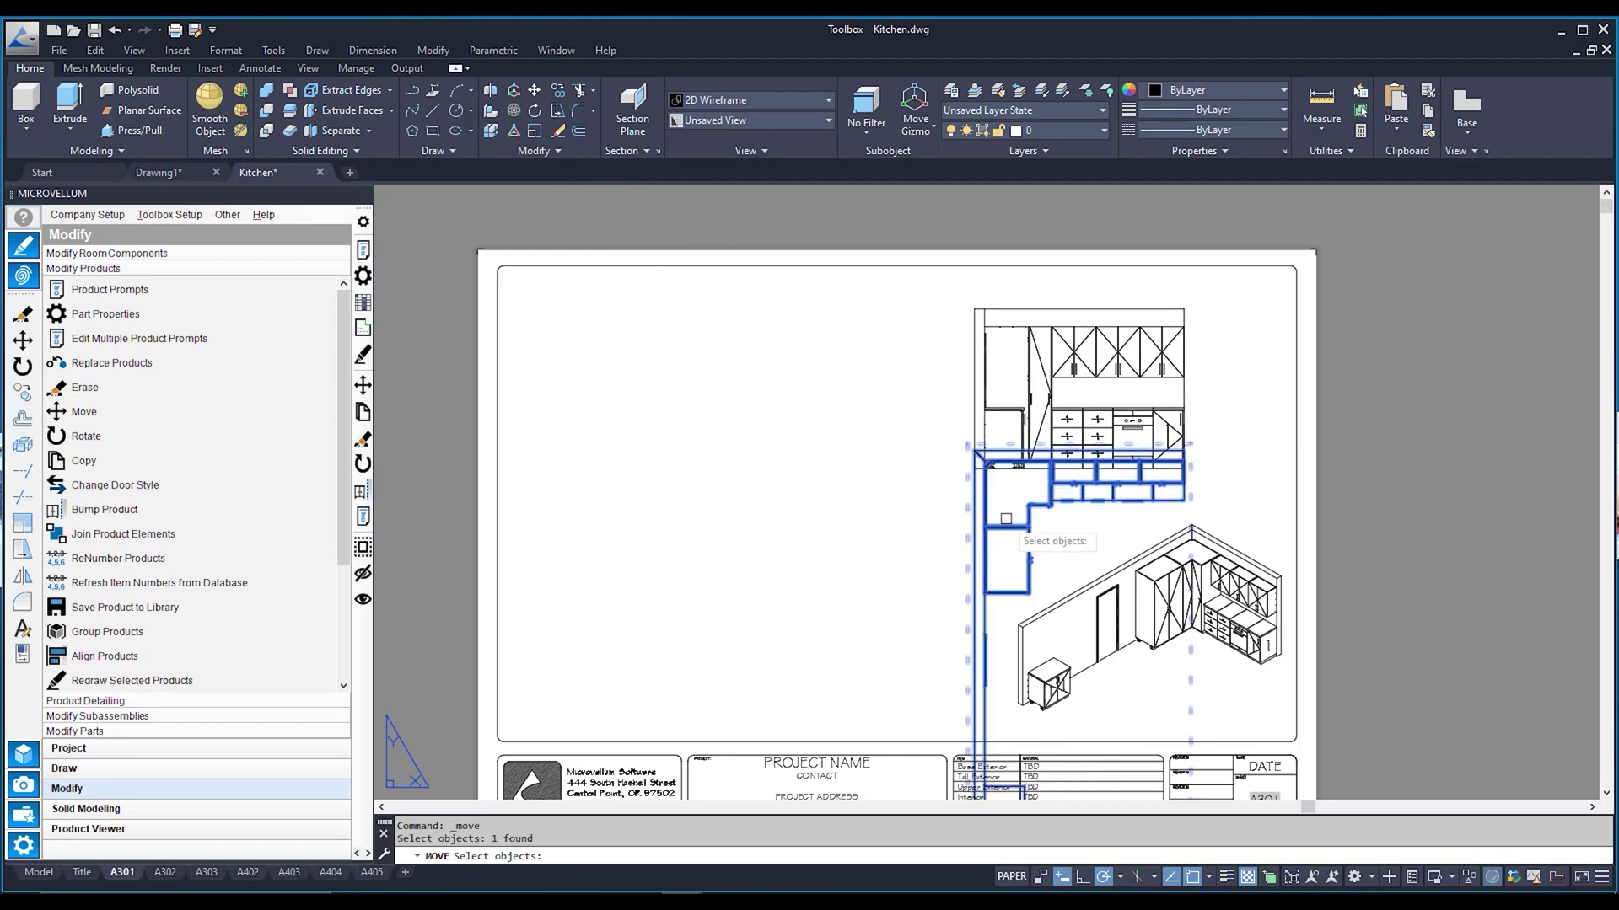
pyautogui.press('Return')
pyautogui.click(1003, 505)
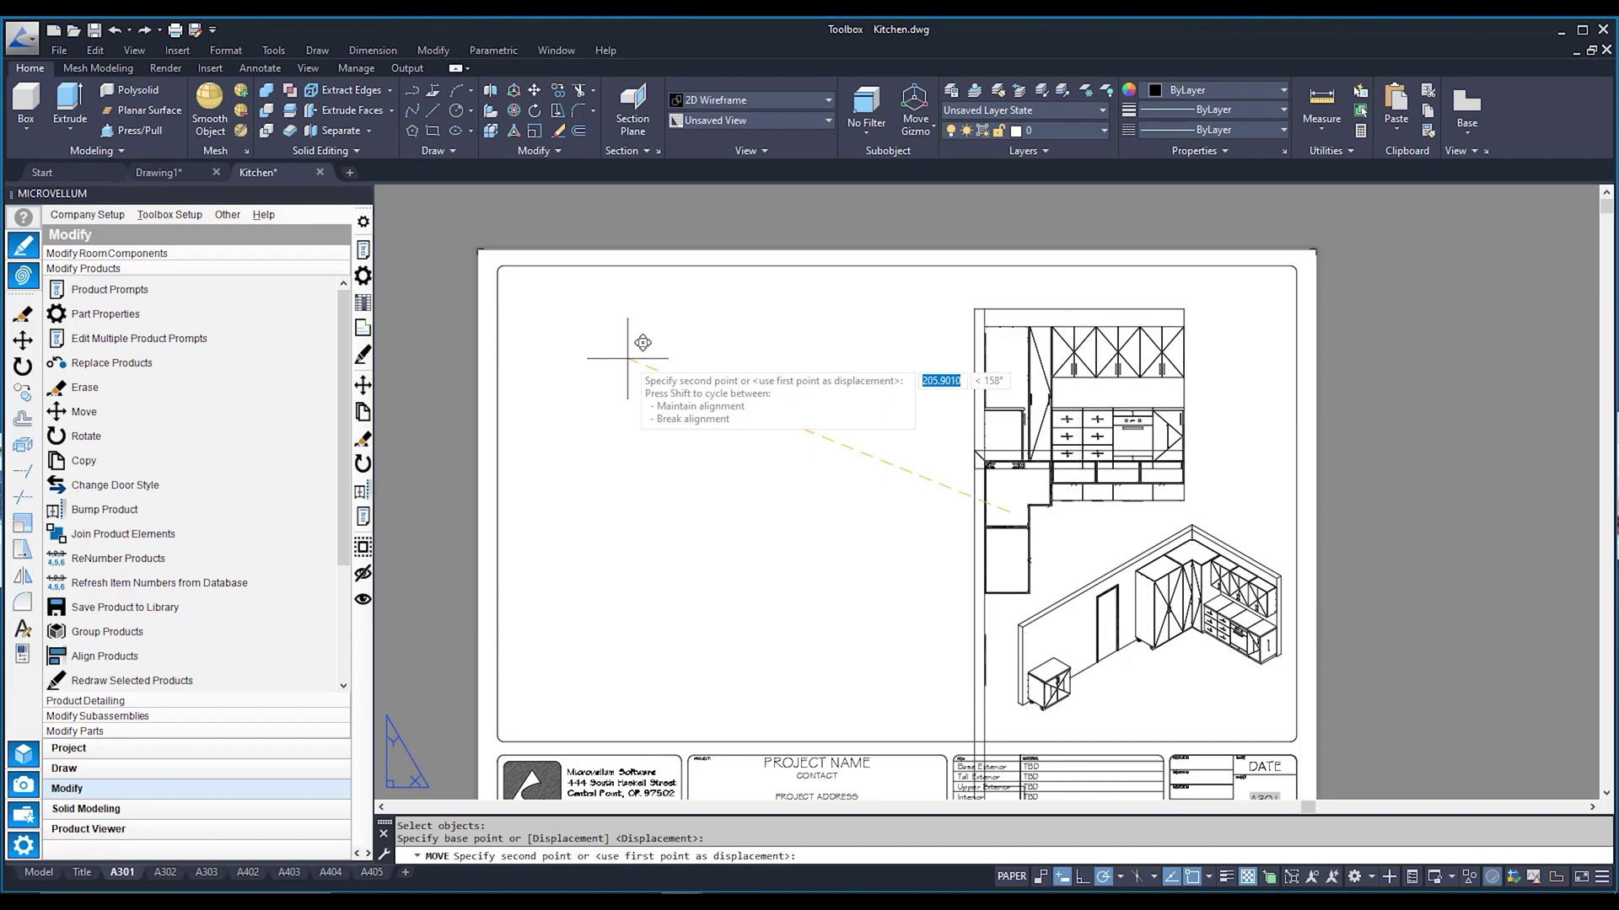
pyautogui.click(540, 364)
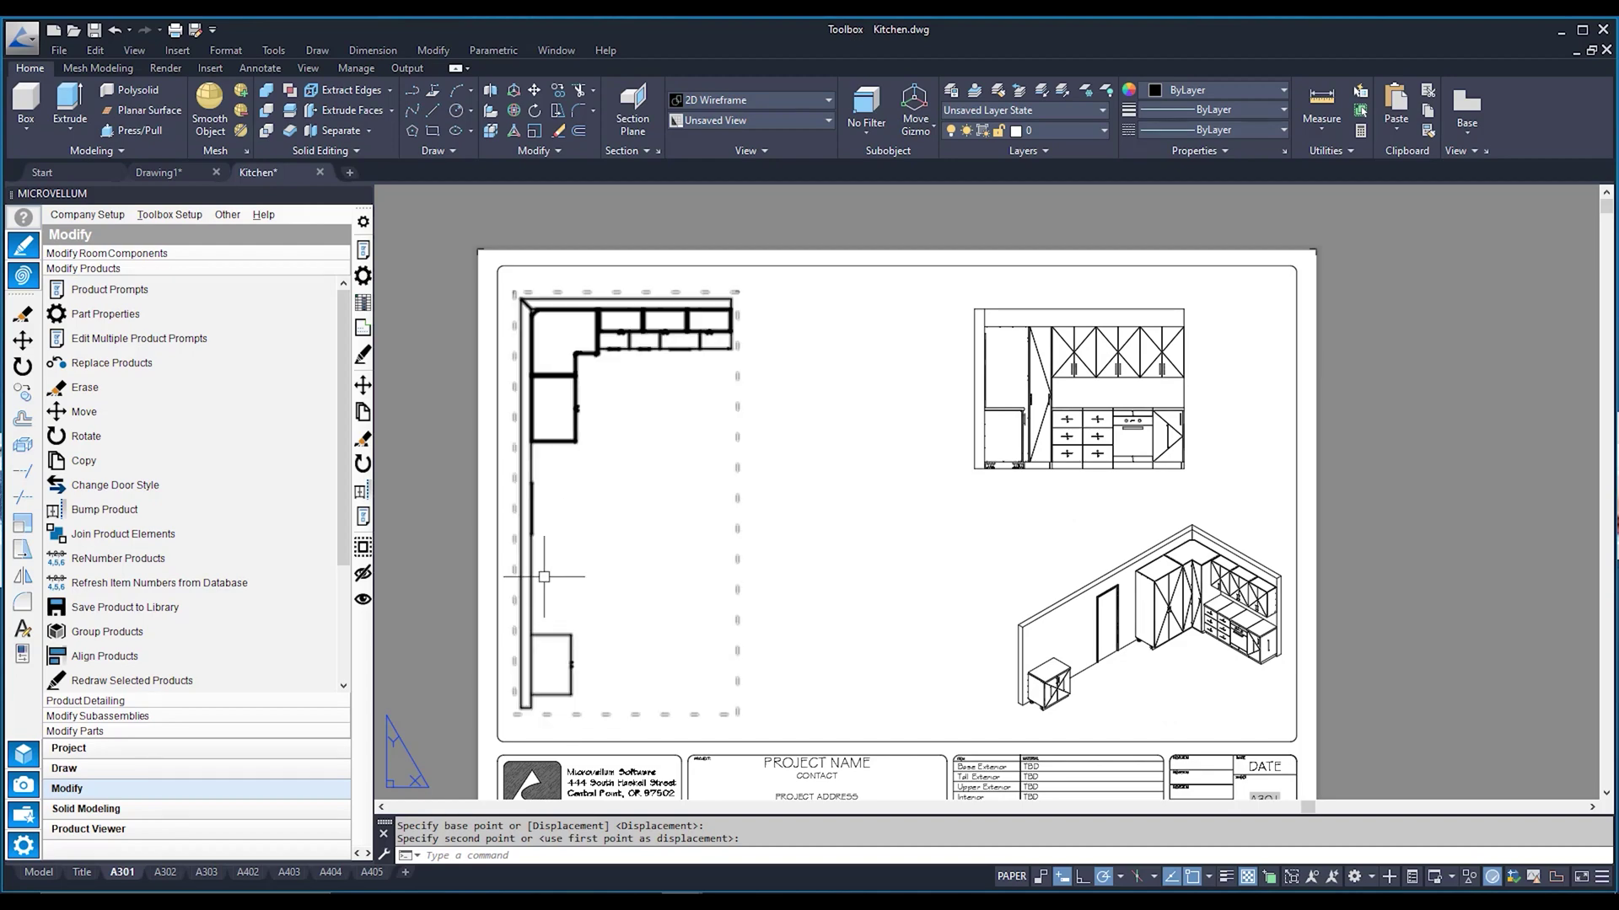
# Step: Start a base view from model space using the long vertical wall and its products, targeting layout A301
pyautogui.click(34, 877)
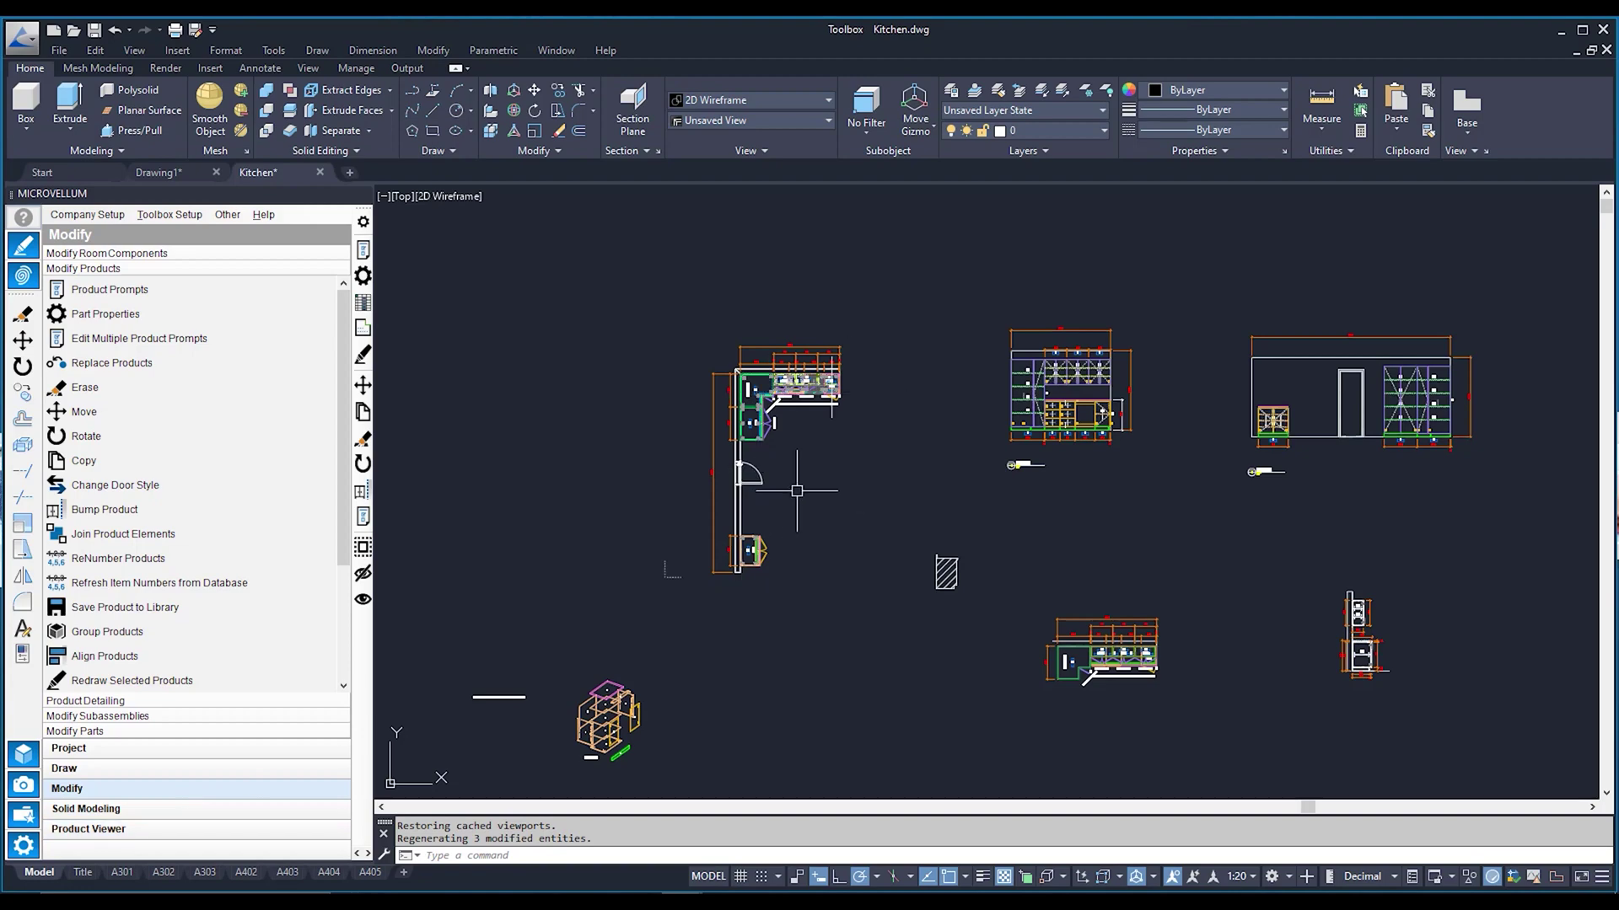
pyautogui.click(1466, 123)
pyautogui.click(1476, 151)
pyautogui.scroll(2, 738, 443)
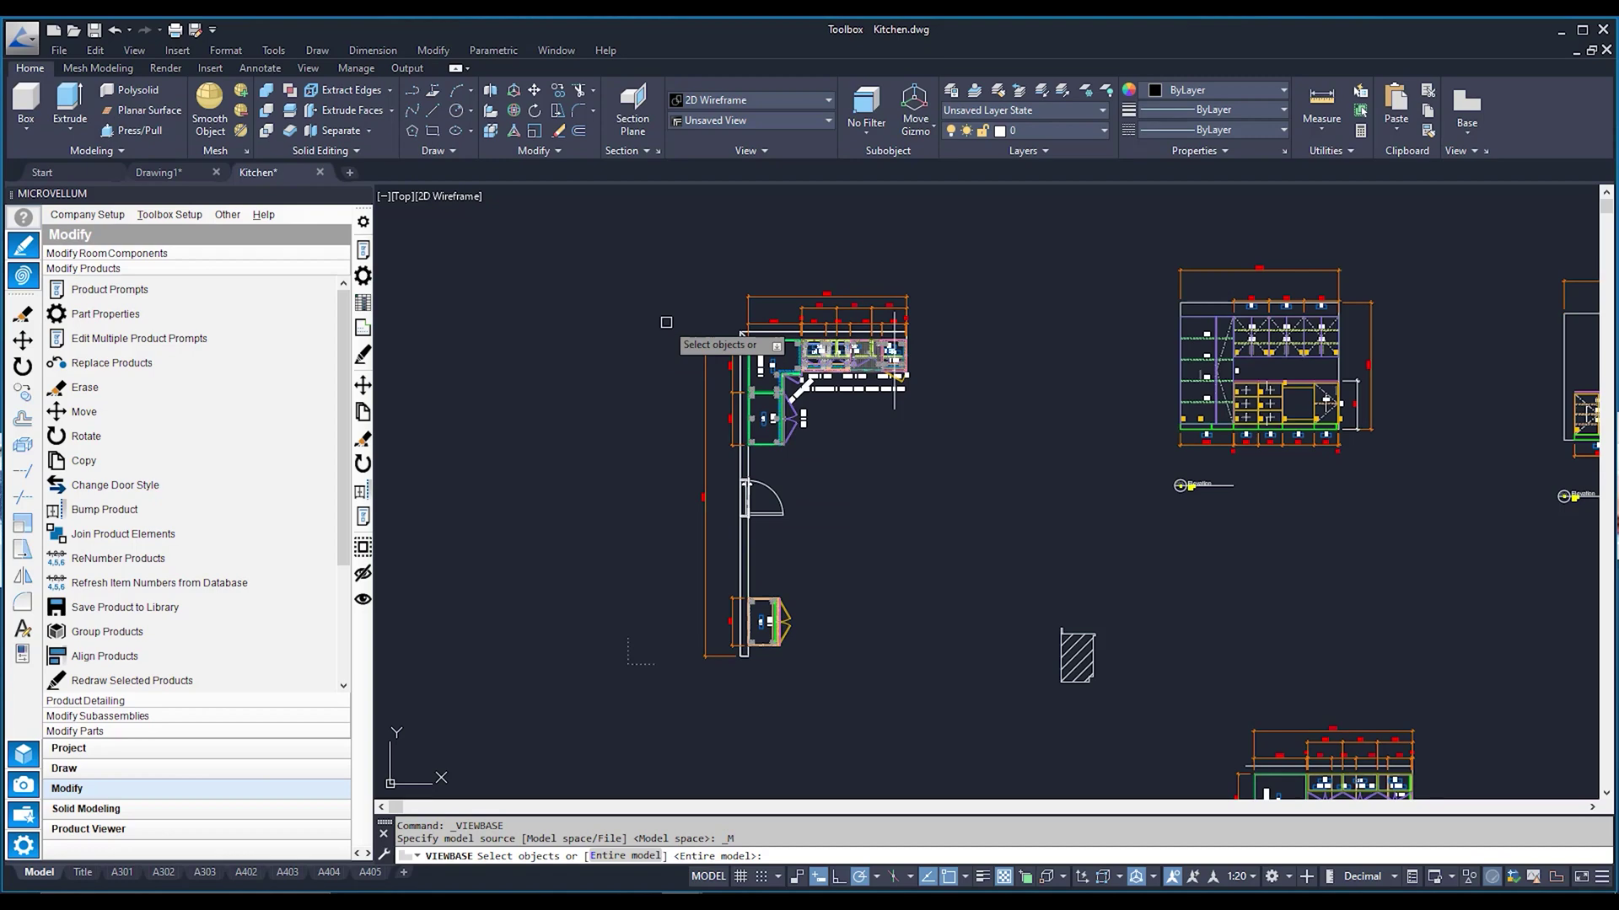
pyautogui.click(672, 264)
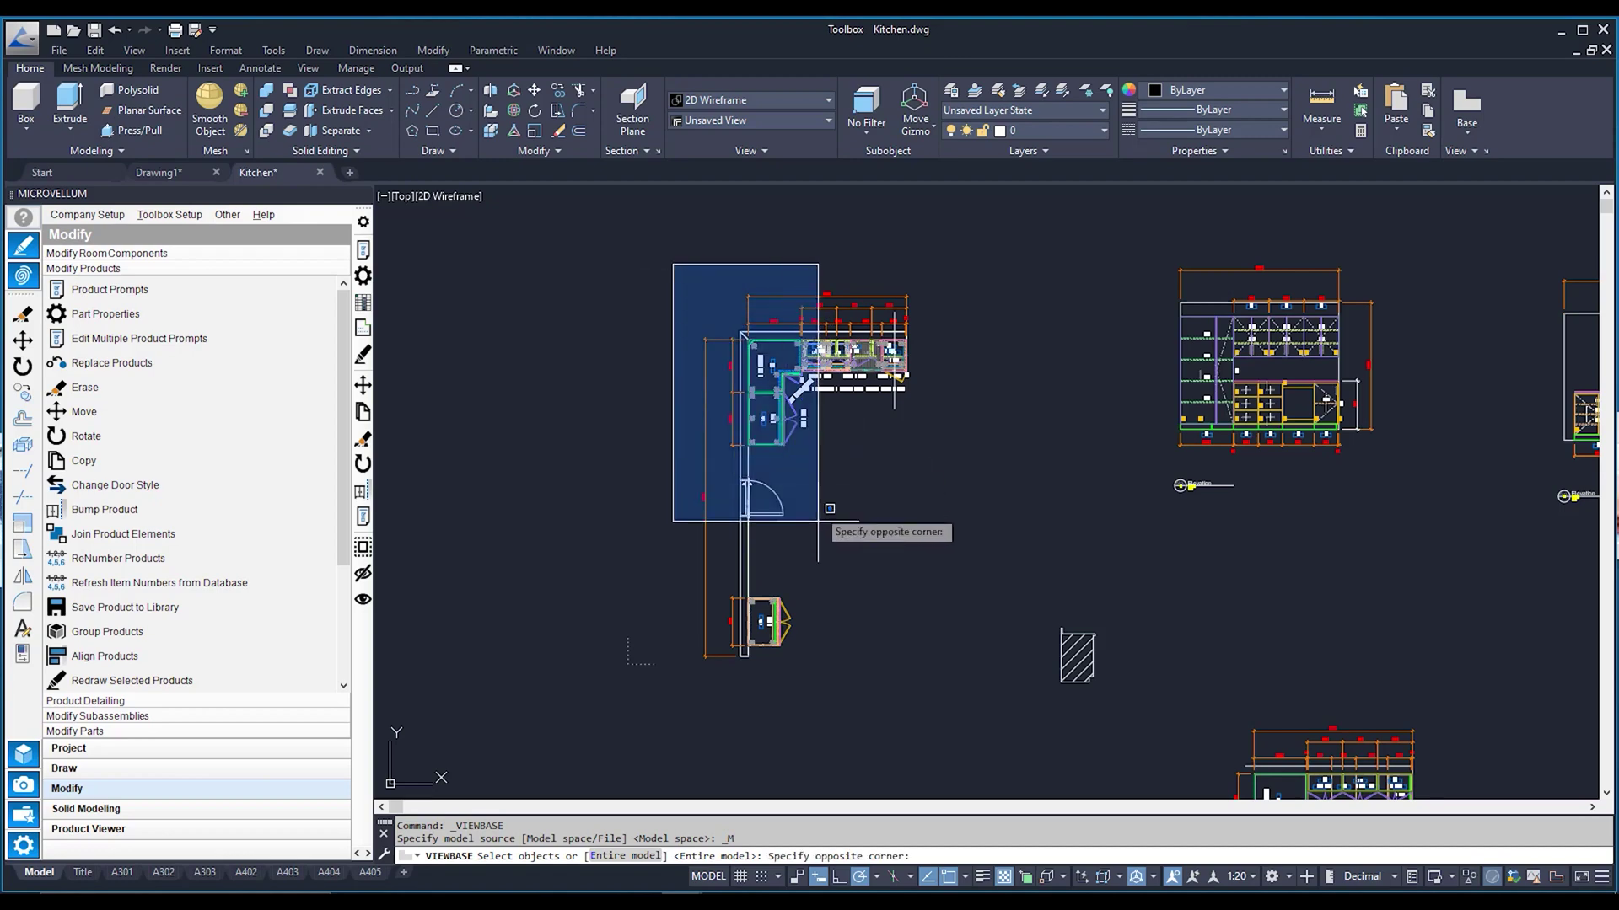
pyautogui.click(821, 708)
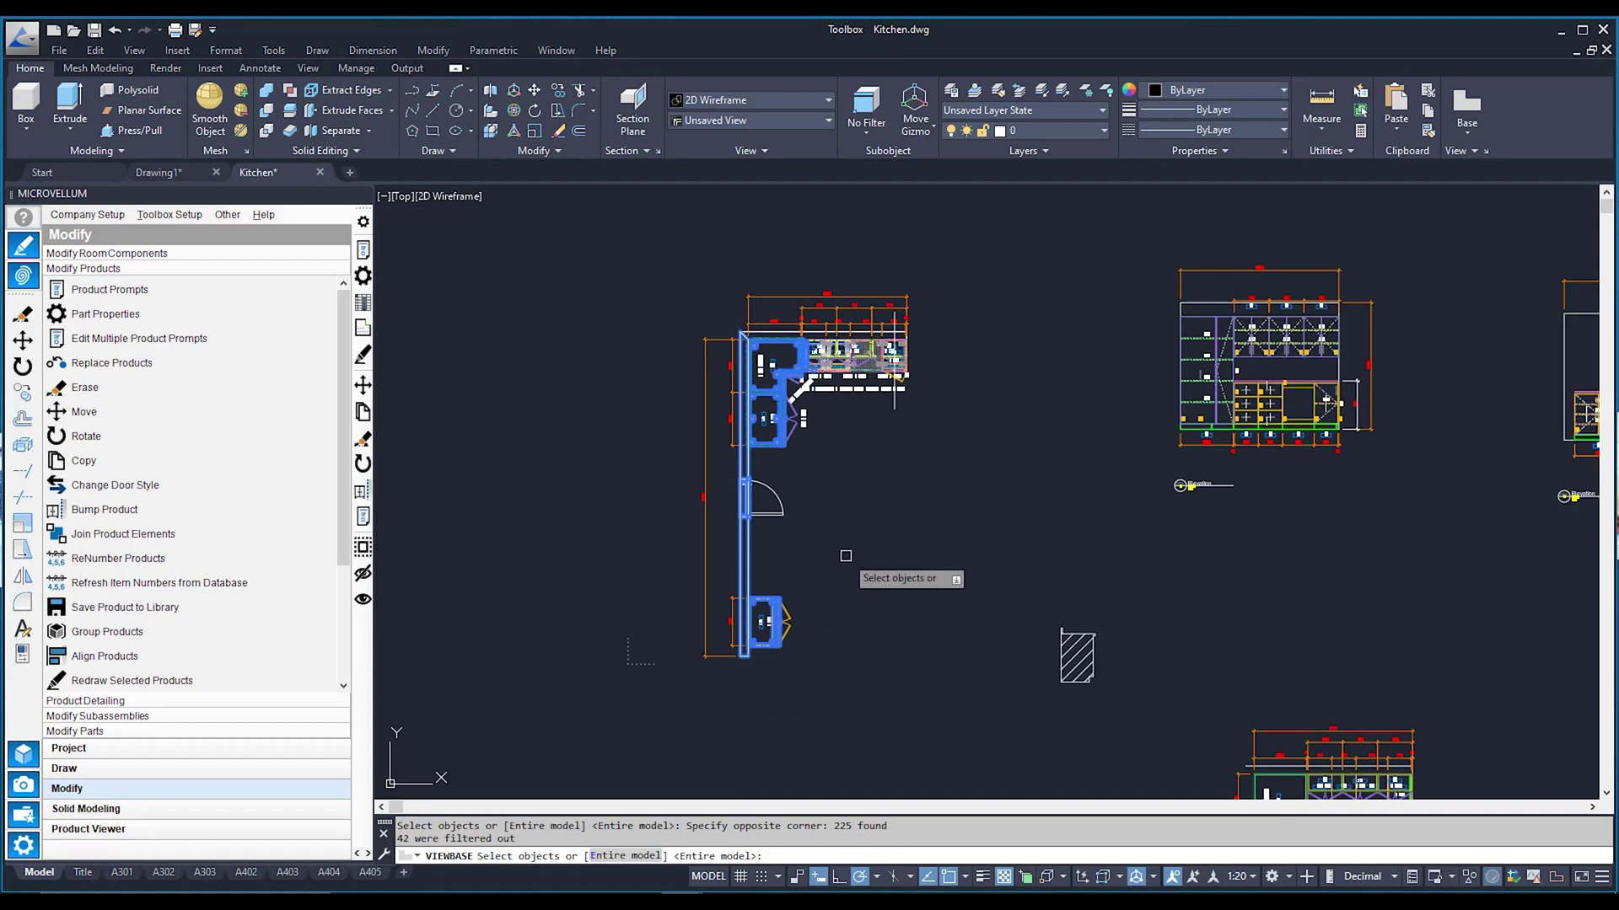
pyautogui.press('Return')
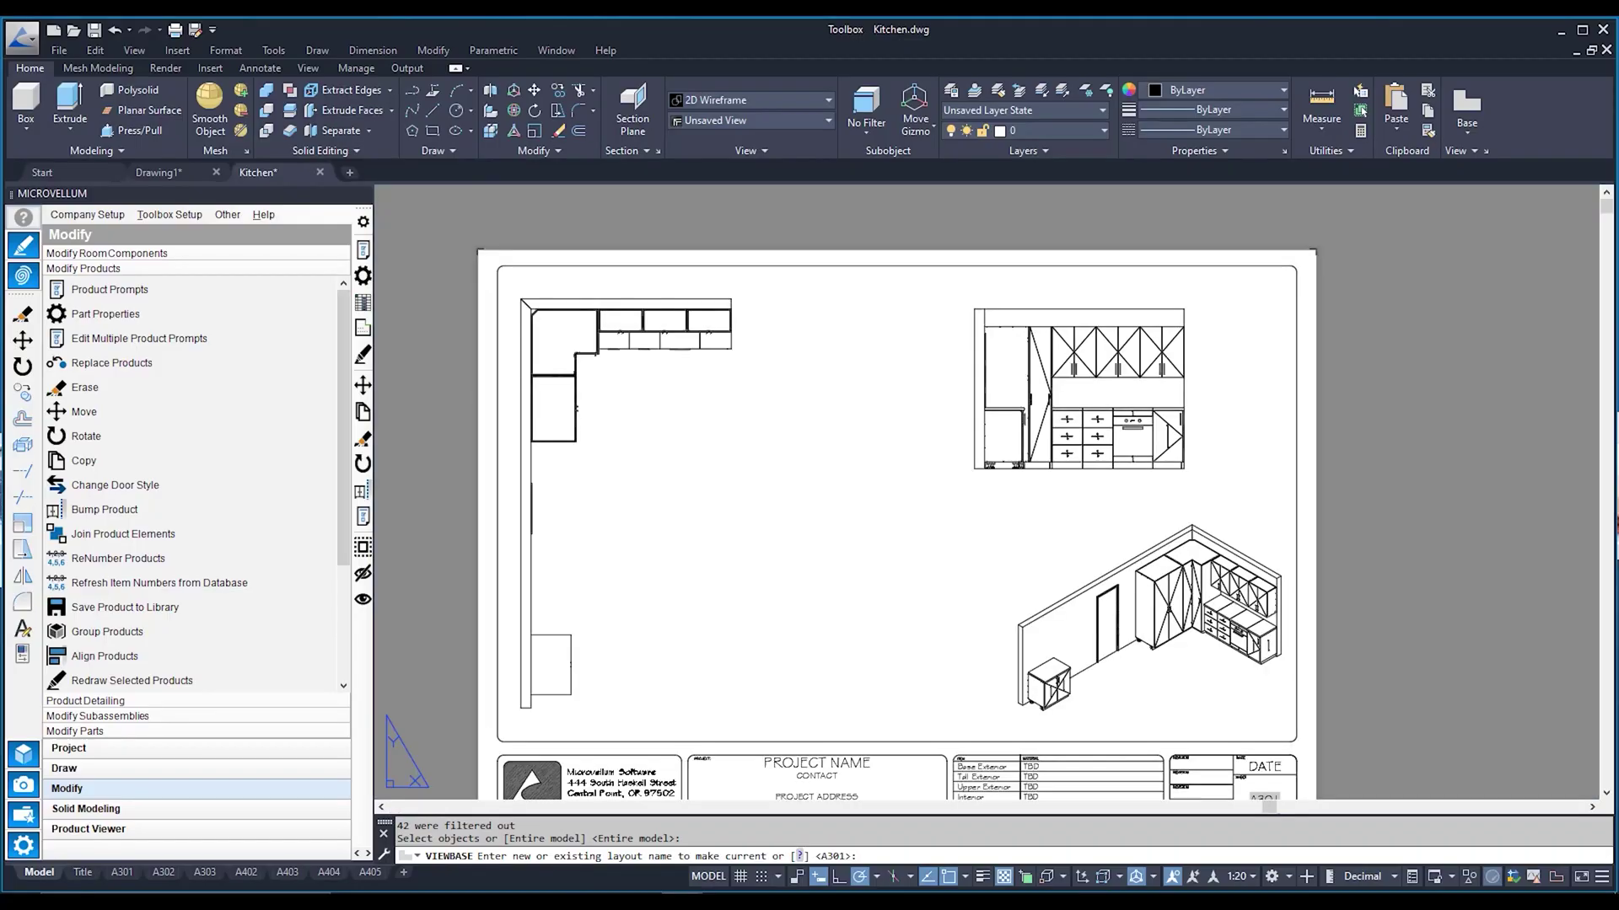
pyautogui.press('Return')
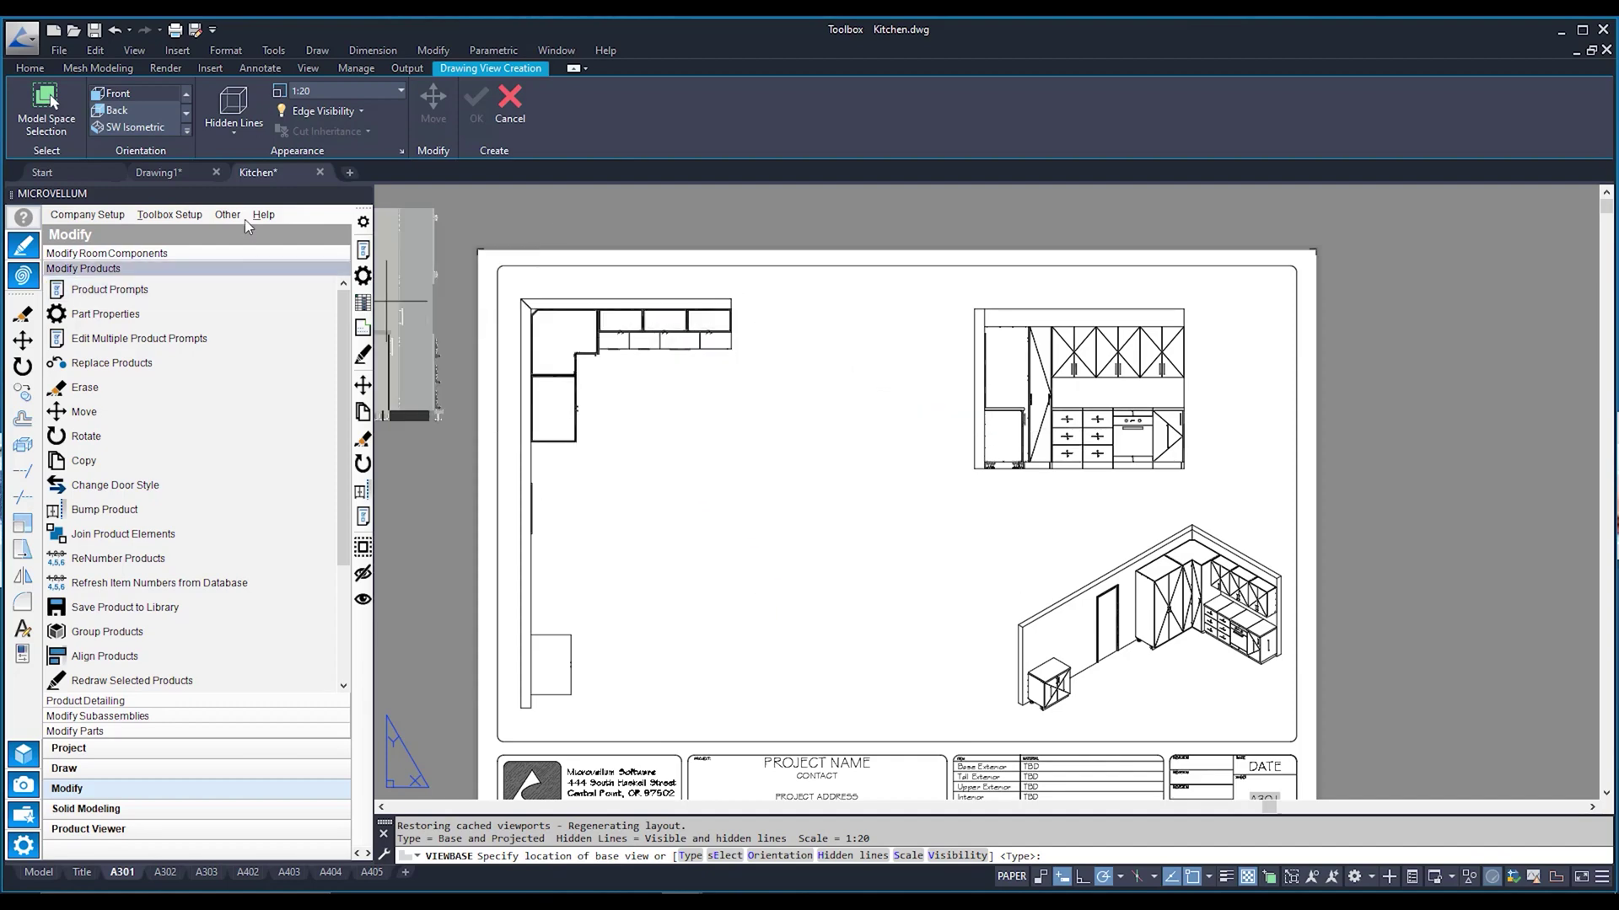
# Step: Place the base view between the plan and isometric views with Right orientation and 1:50 scale, without projected views
pyautogui.click(186, 131)
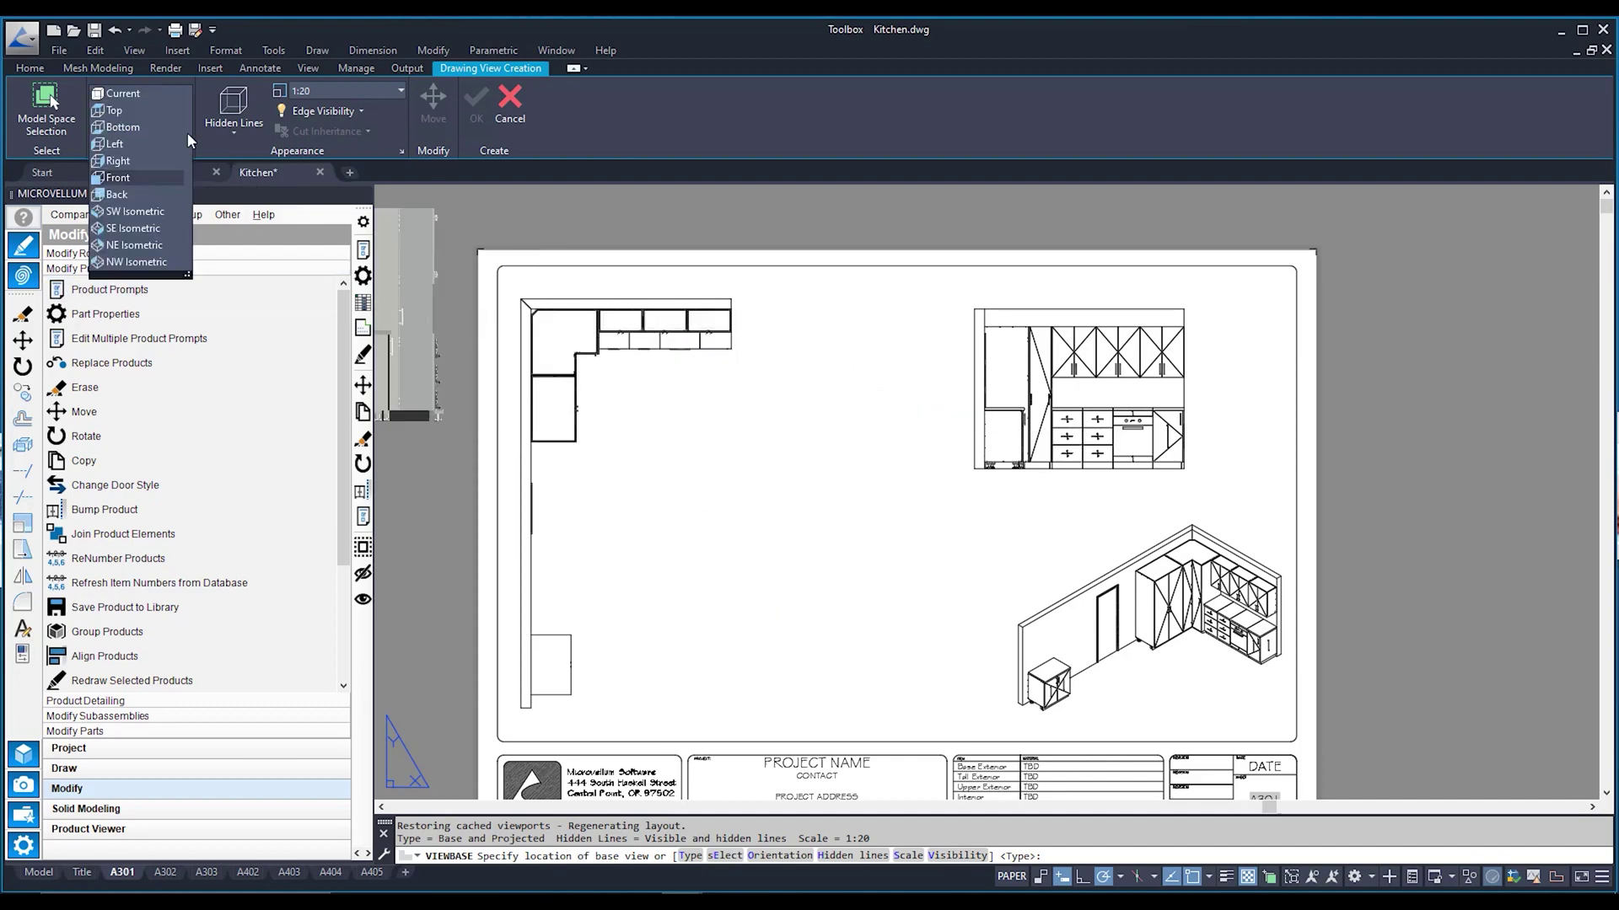
pyautogui.click(153, 161)
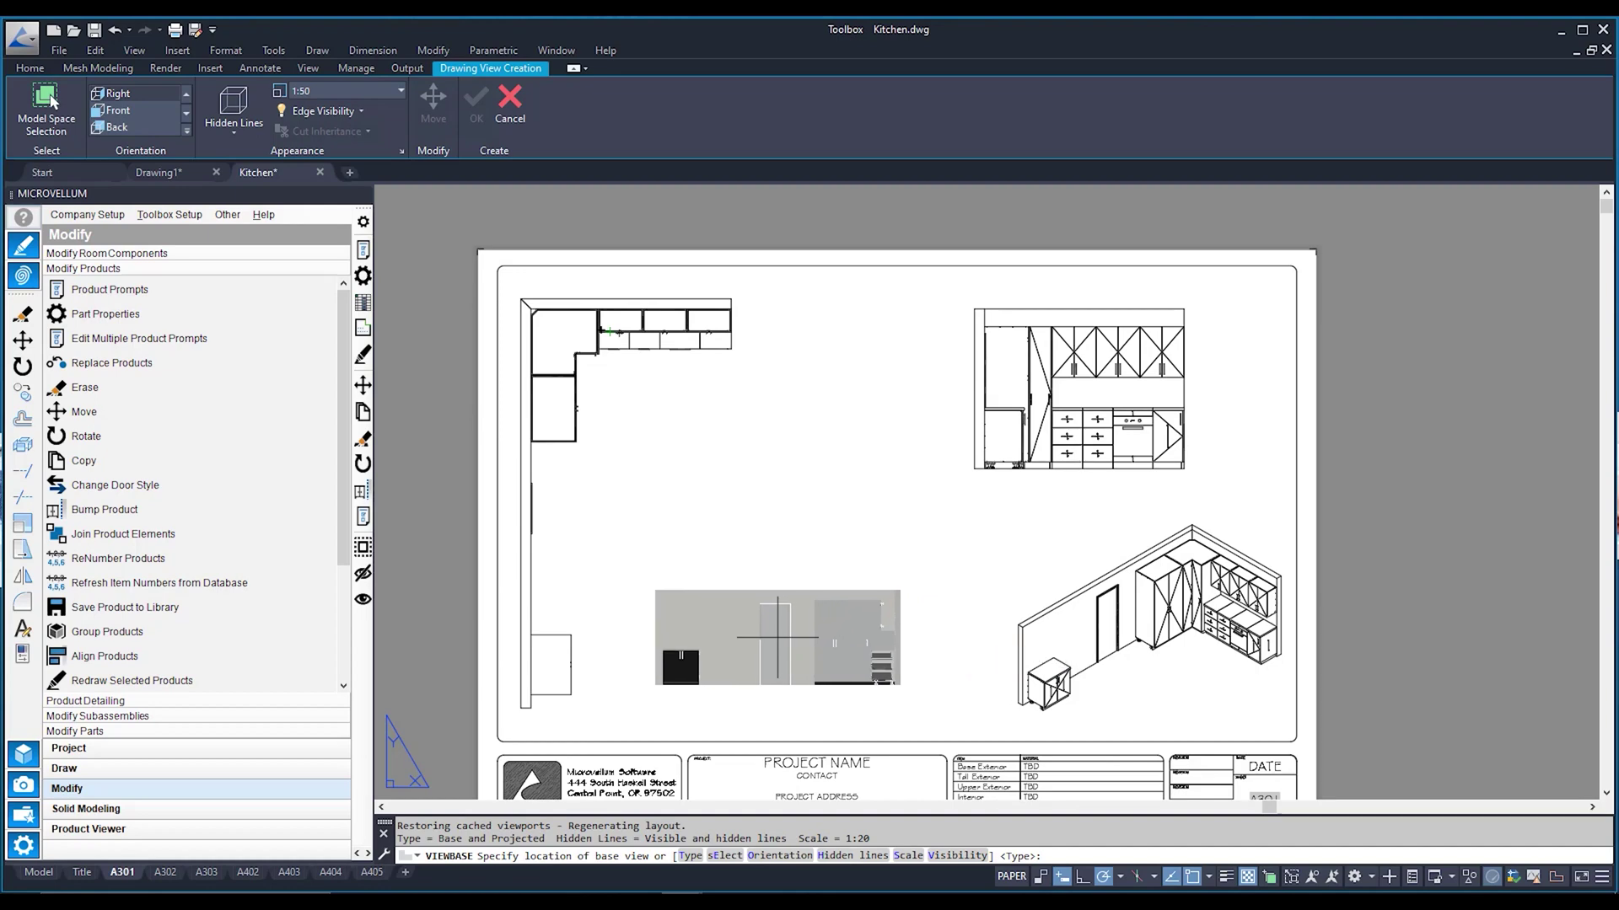
pyautogui.click(777, 638)
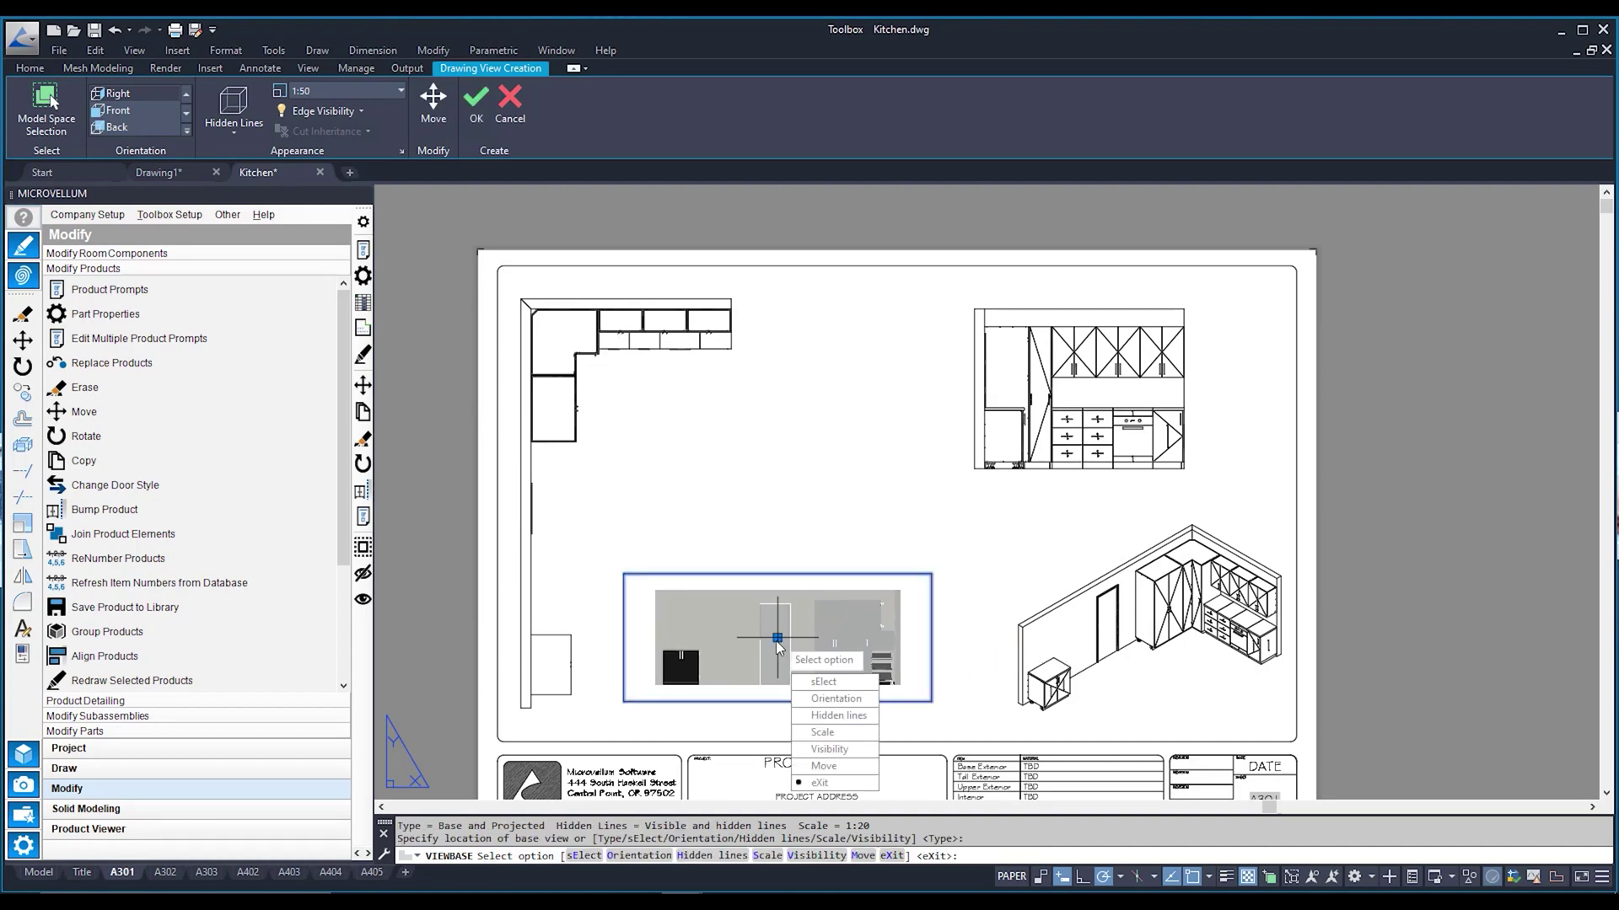
pyautogui.press('Return')
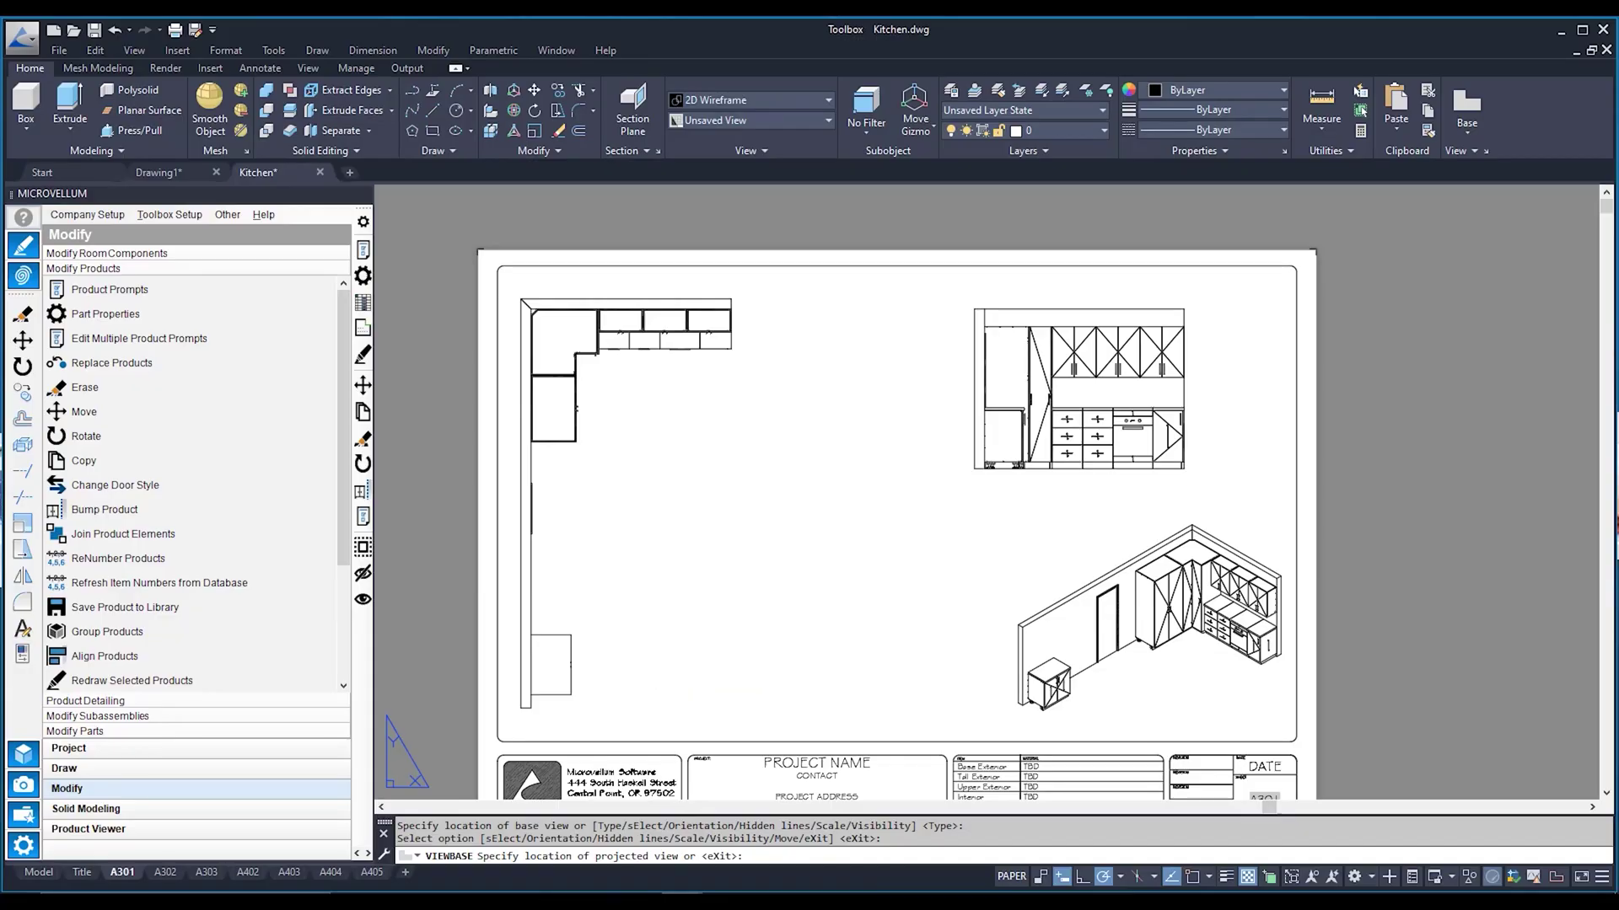
# Step: Edit the right-side elevation to display visible lines only and use a scale of 1:40
pyautogui.scroll(4, 815, 601)
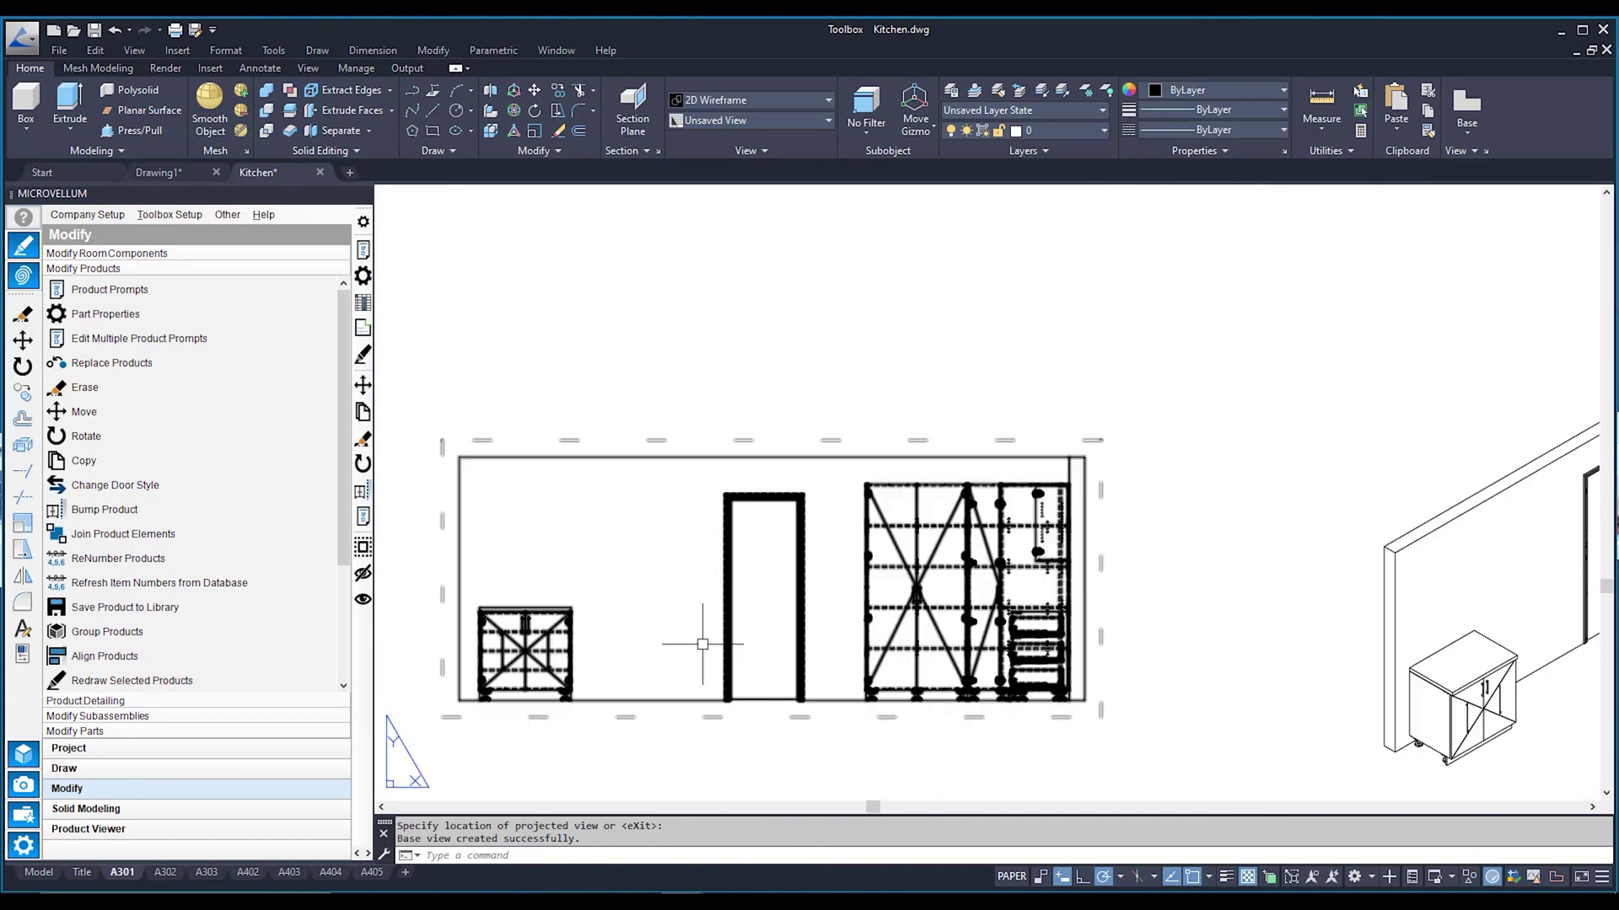
pyautogui.scroll(-5, 702, 644)
pyautogui.click(685, 617)
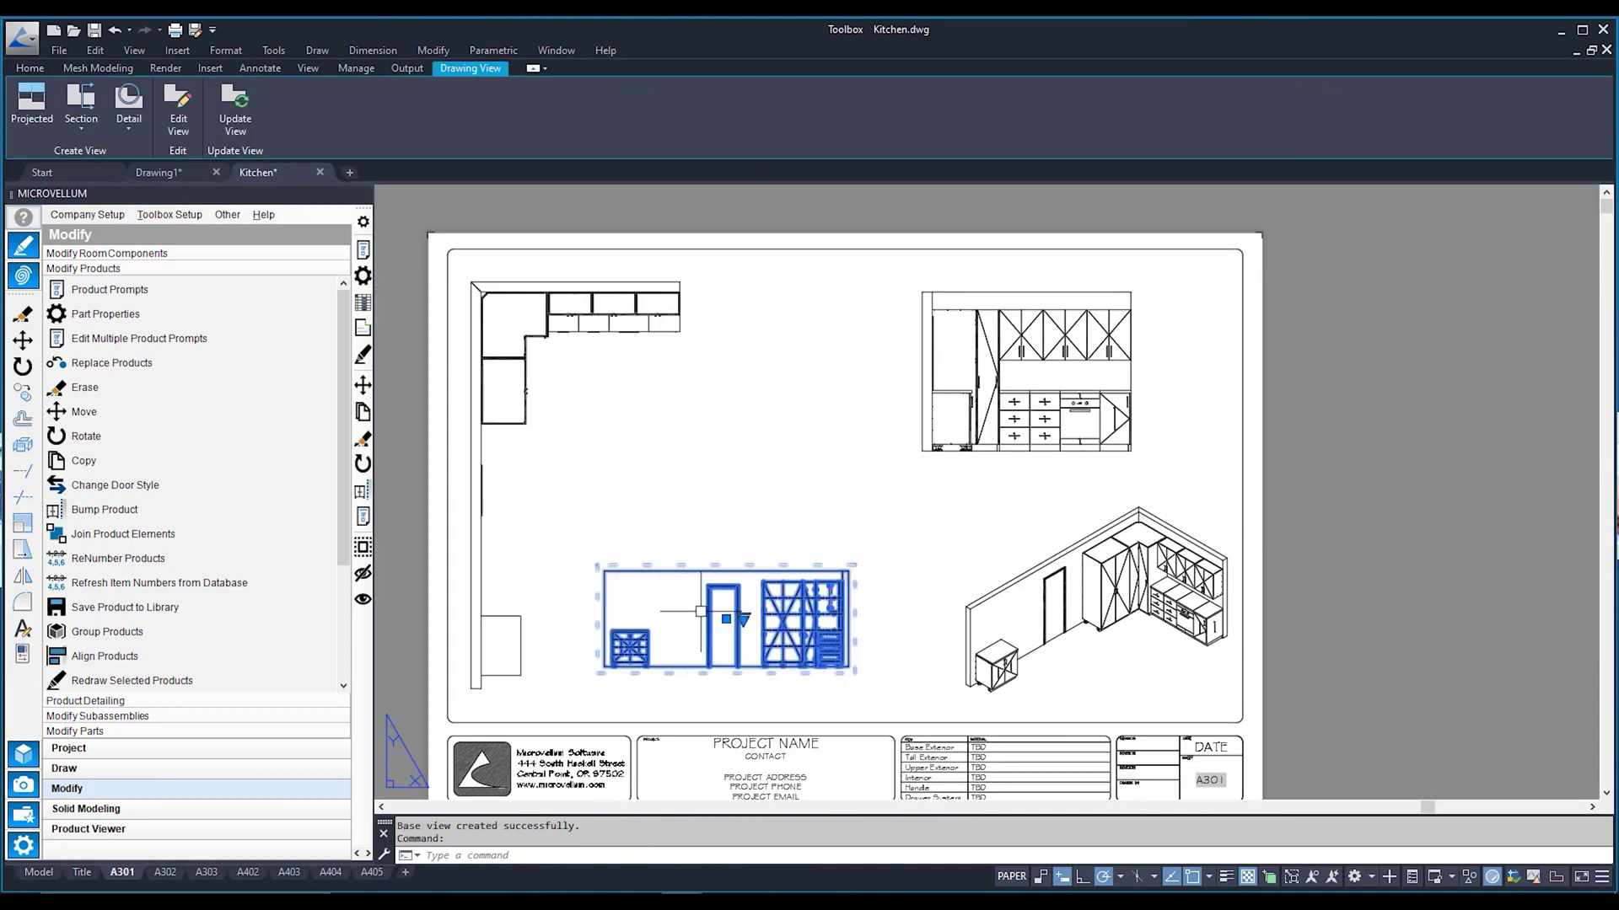
pyautogui.click(474, 395)
pyautogui.click(167, 128)
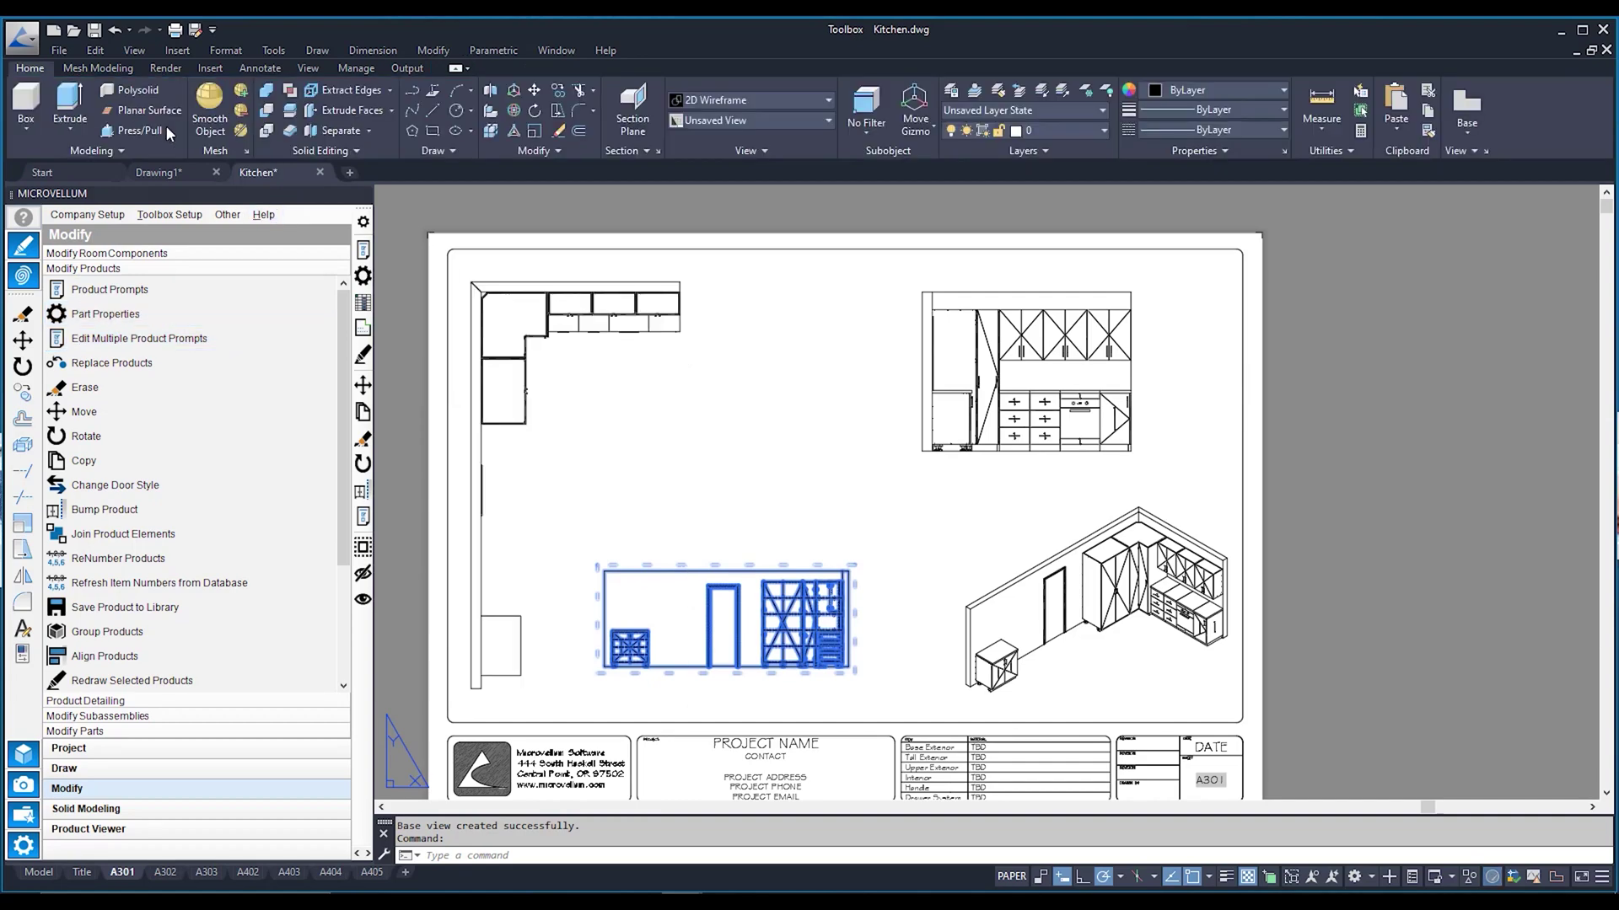
pyautogui.click(145, 132)
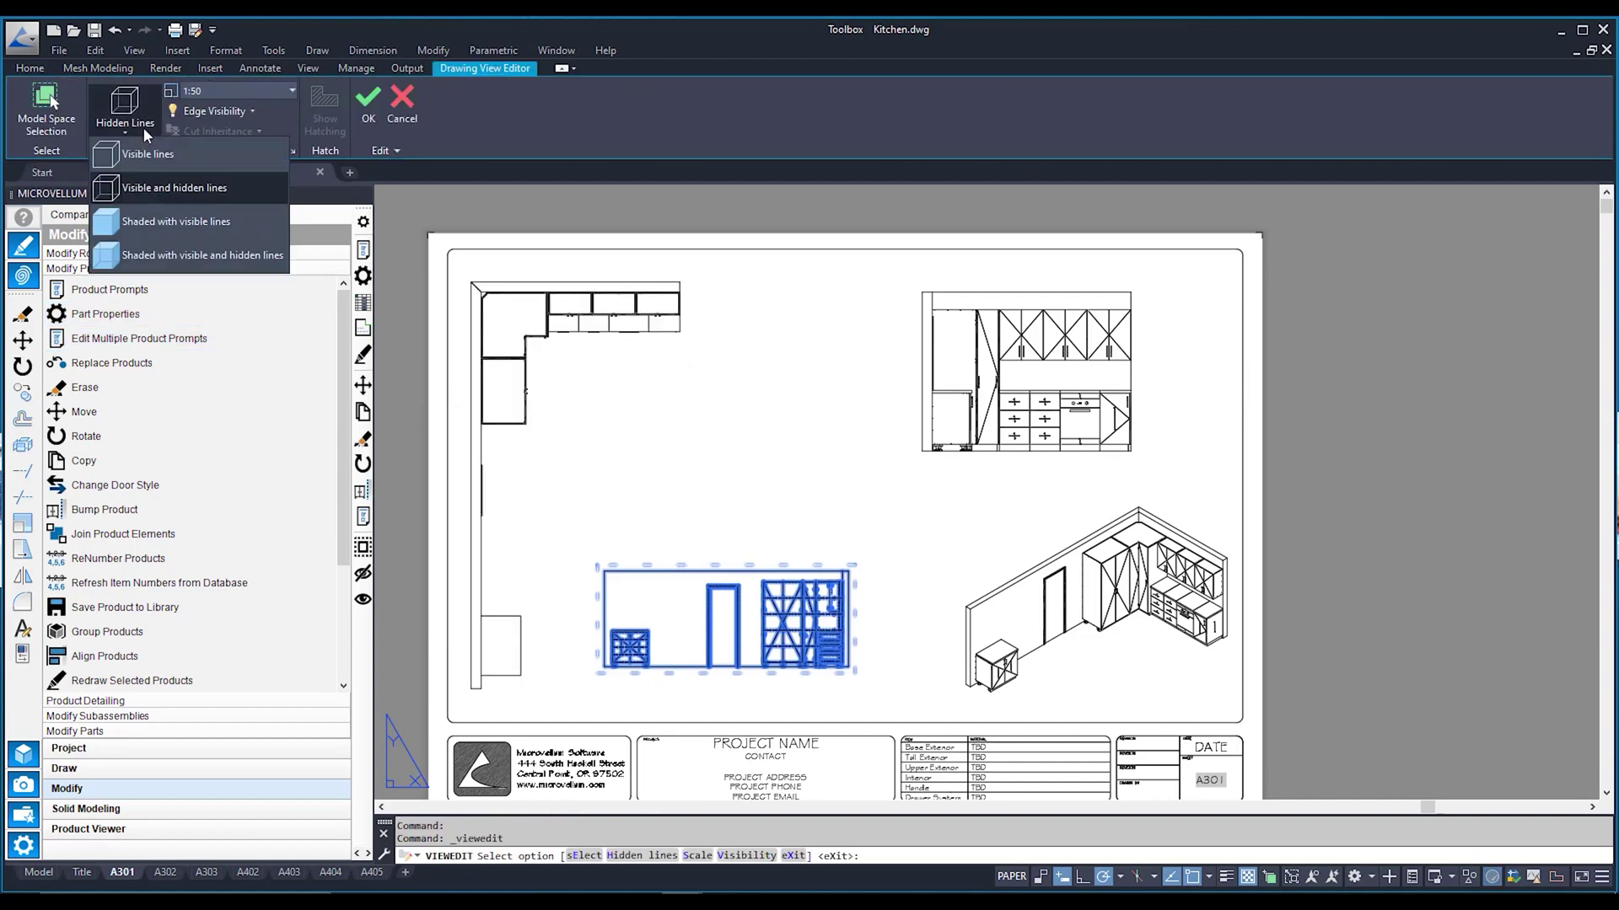
pyautogui.click(148, 154)
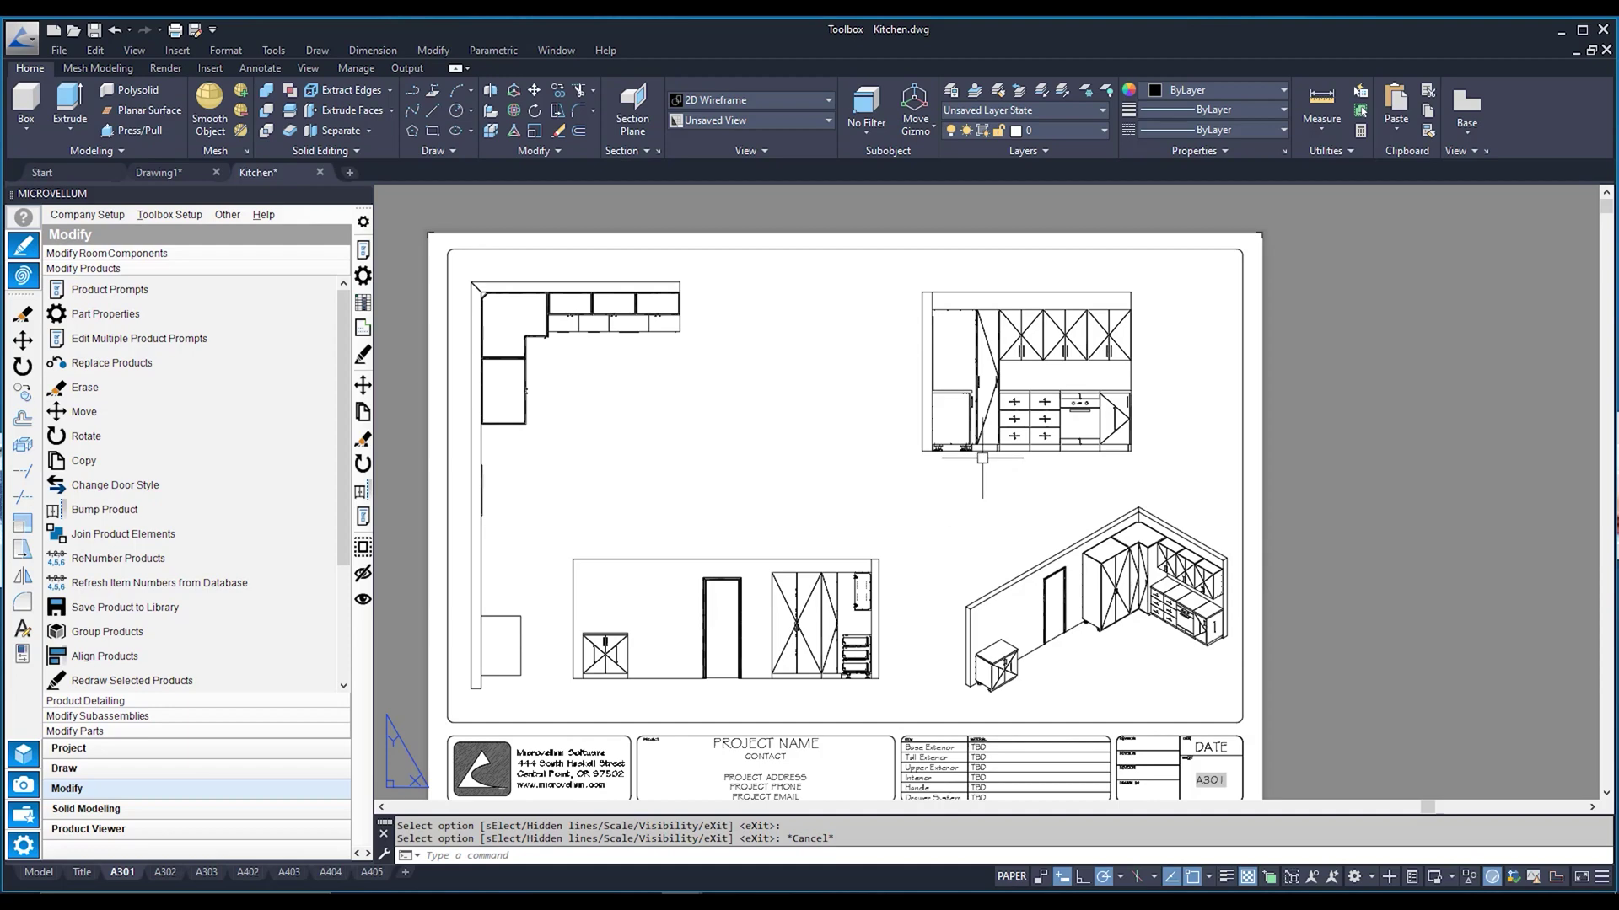
# Step: Start a section view from the right-side elevation and draw its vertical section line through the tall double-door cabinet
pyautogui.scroll(2, 1027, 390)
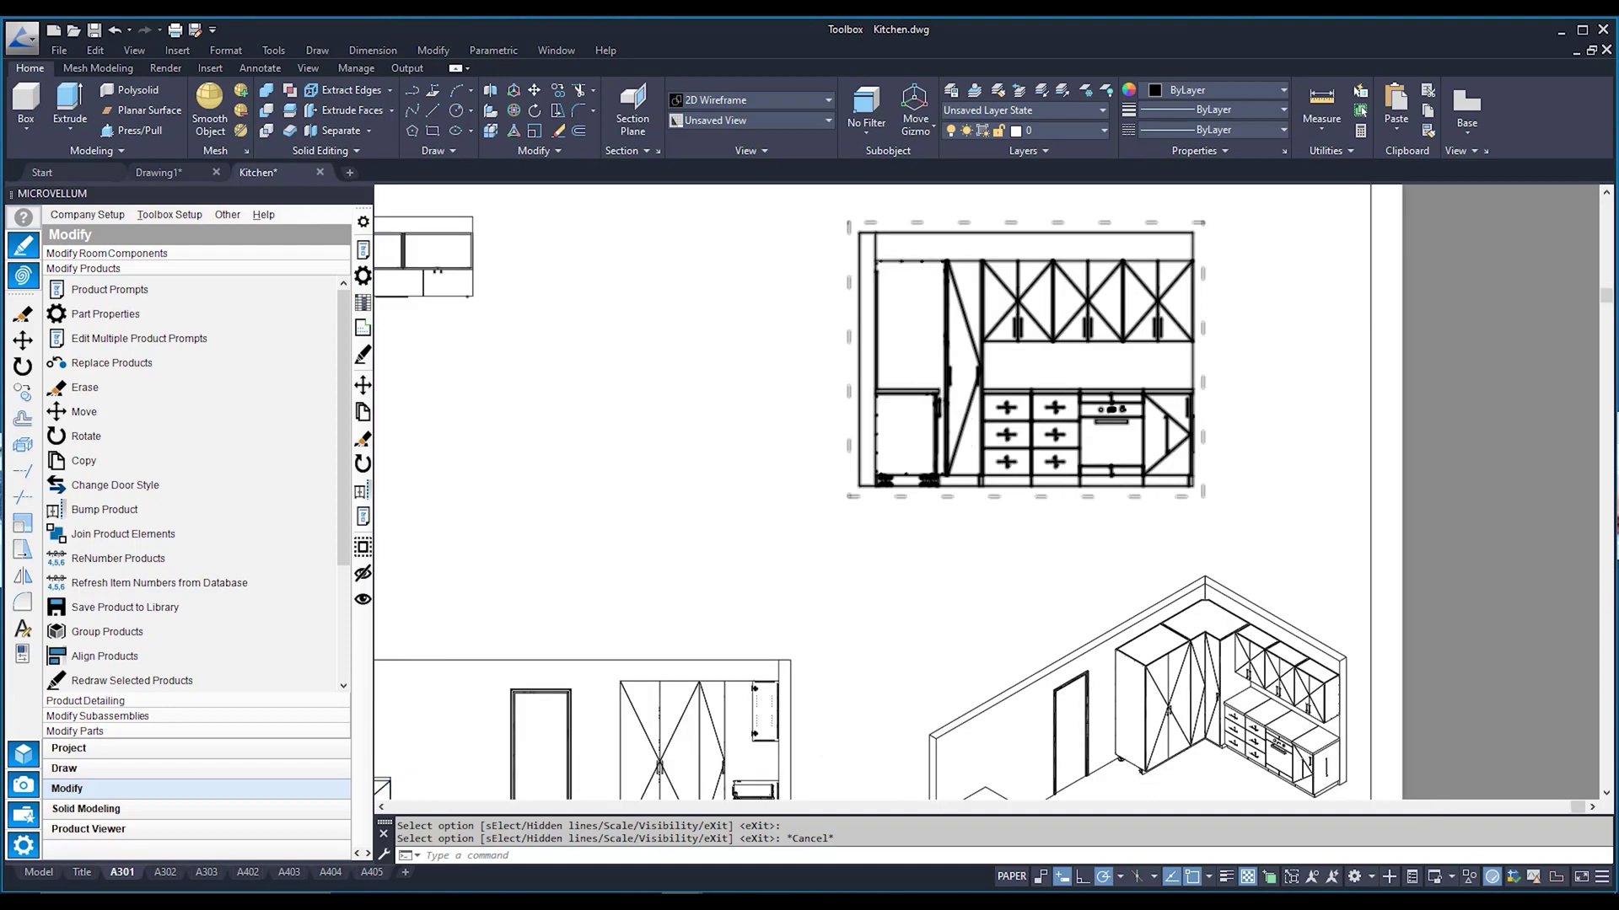
pyautogui.scroll(-2, 924, 404)
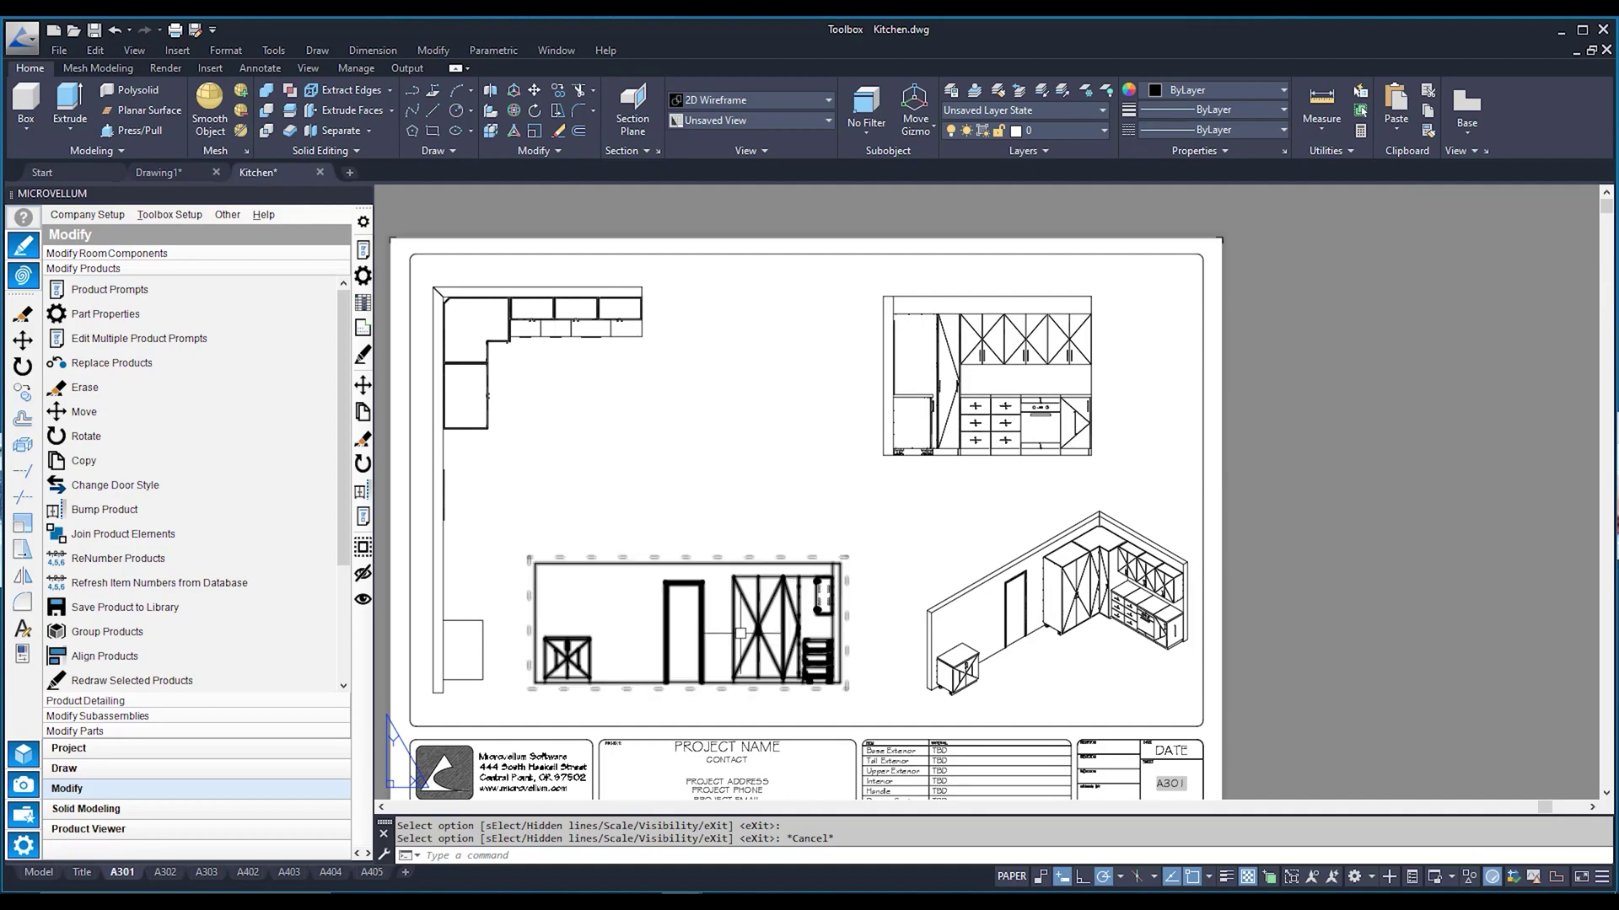
pyautogui.scroll(2, 761, 654)
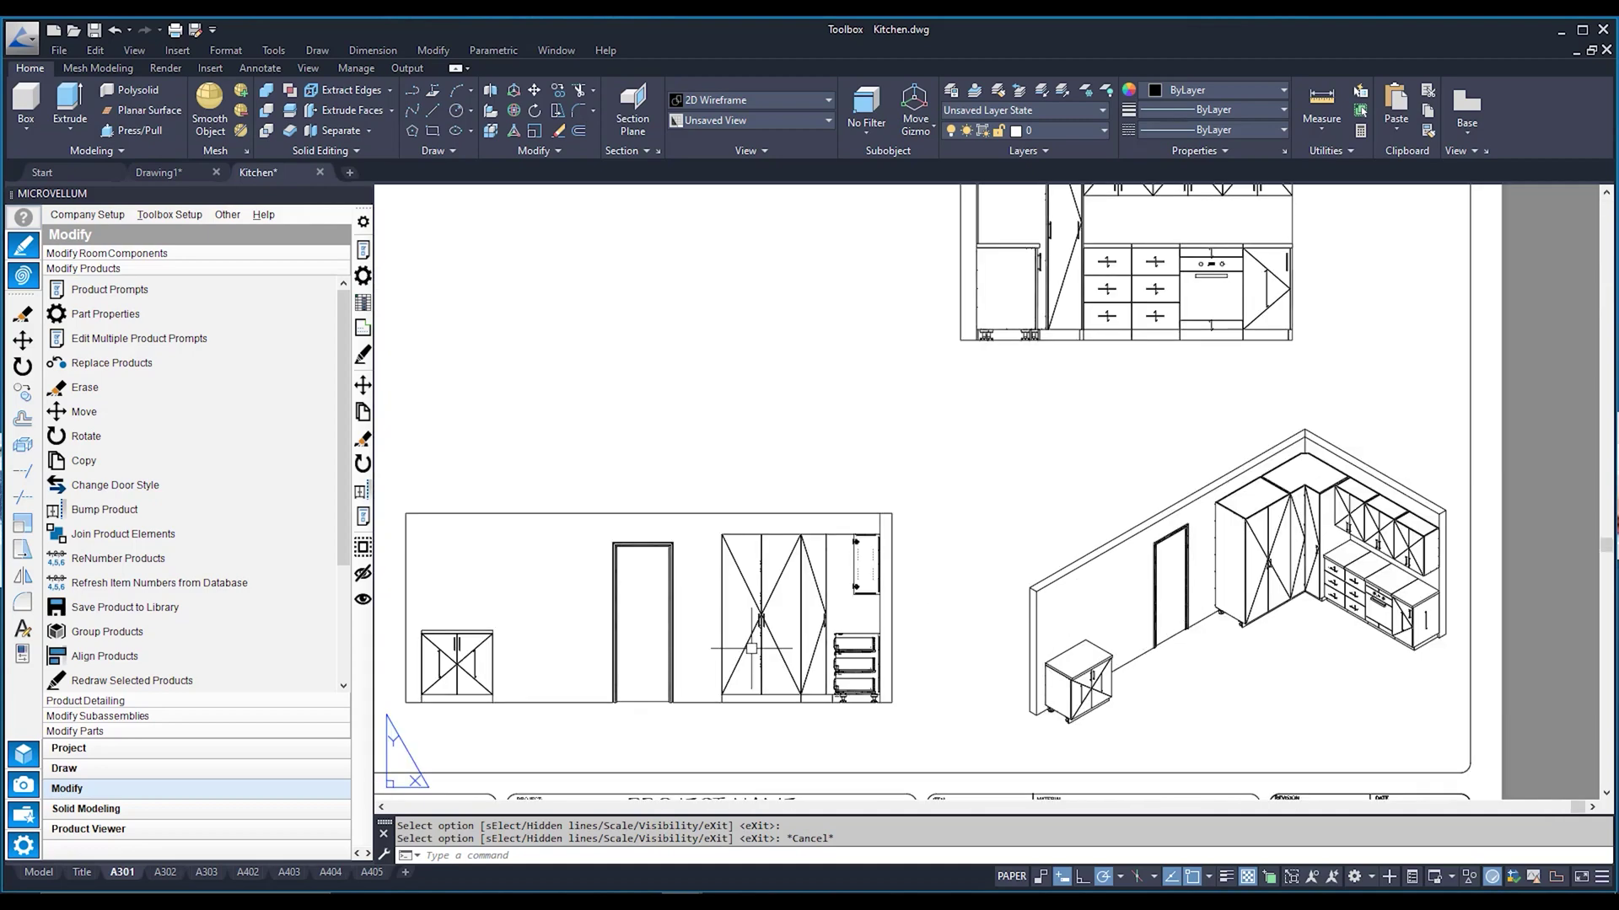
pyautogui.click(734, 607)
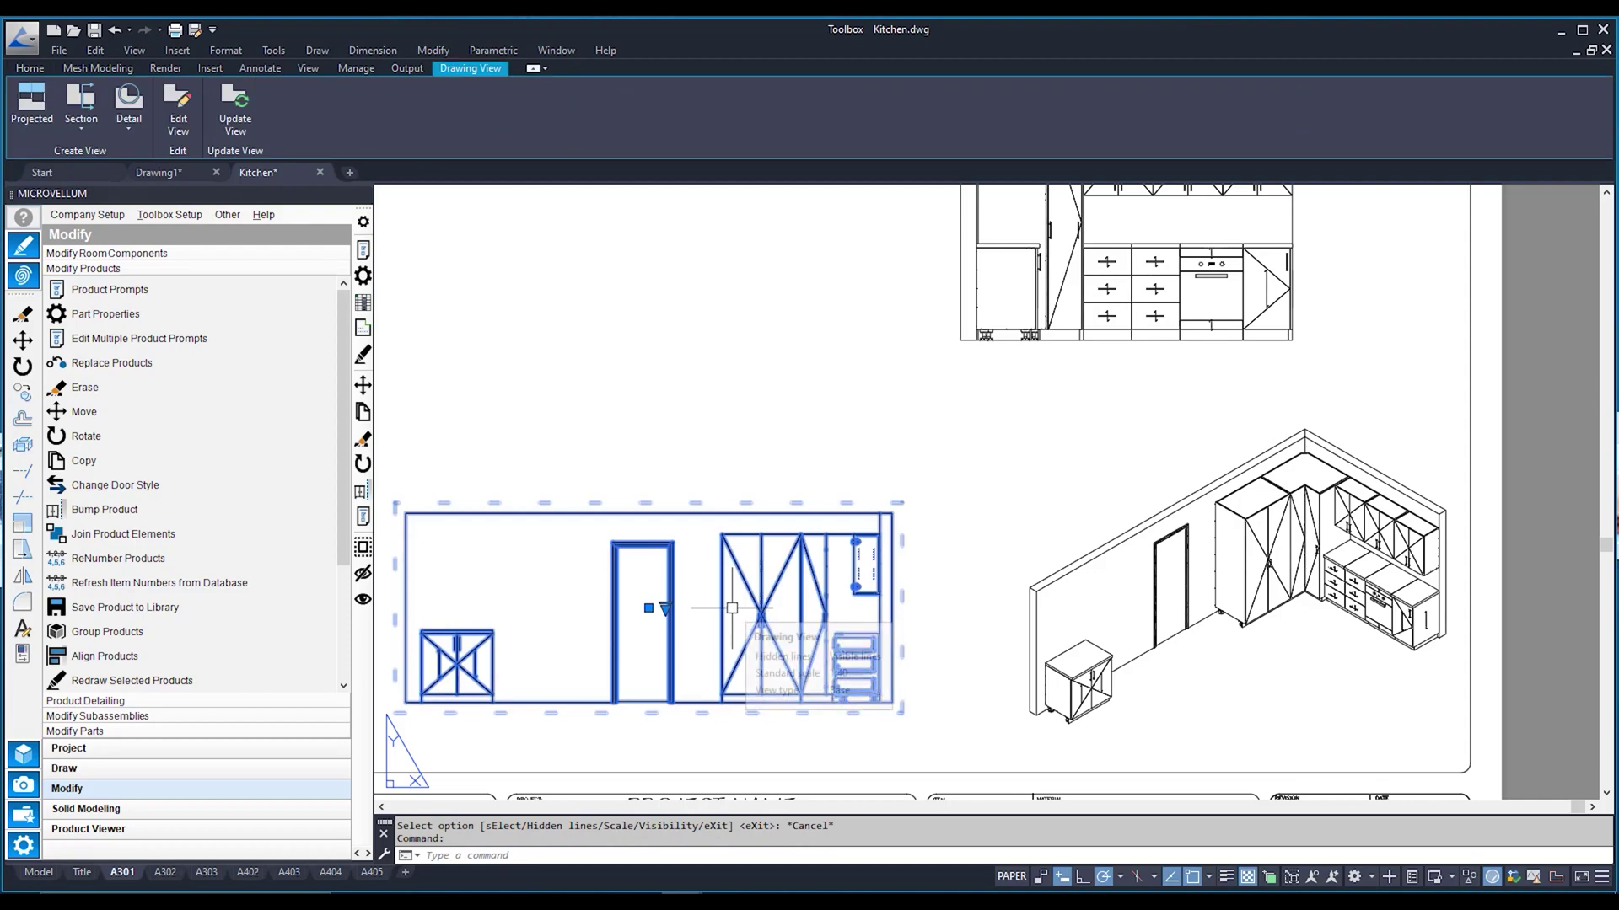
pyautogui.scroll(-2, 733, 606)
pyautogui.moveTo(734, 603); pyautogui.dragTo(787, 557, button='middle')
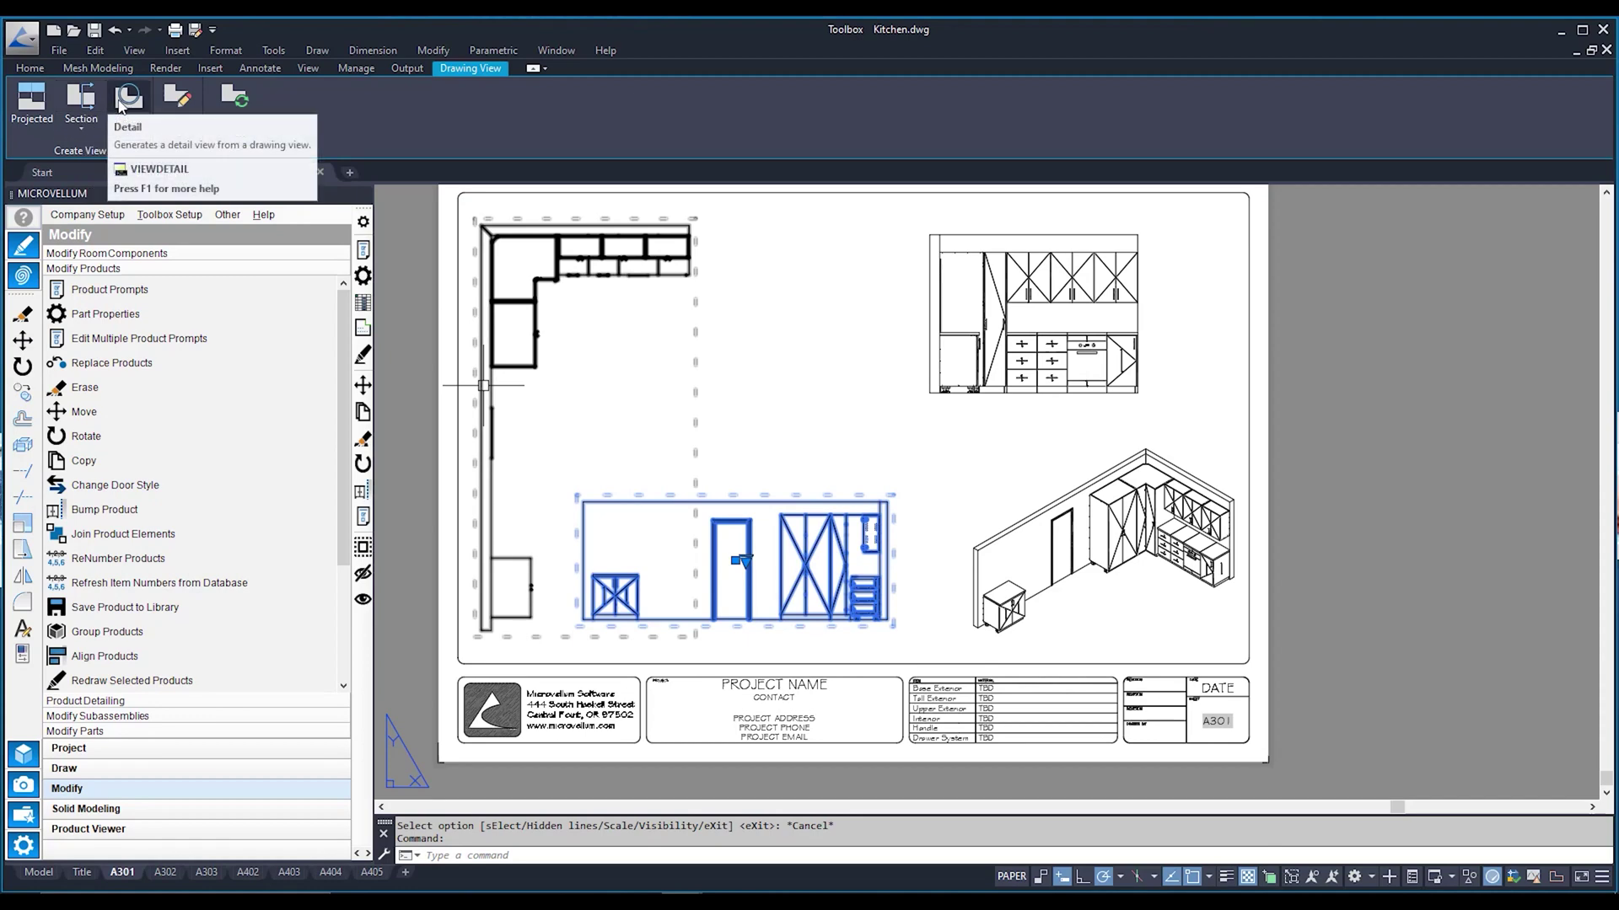
pyautogui.click(92, 104)
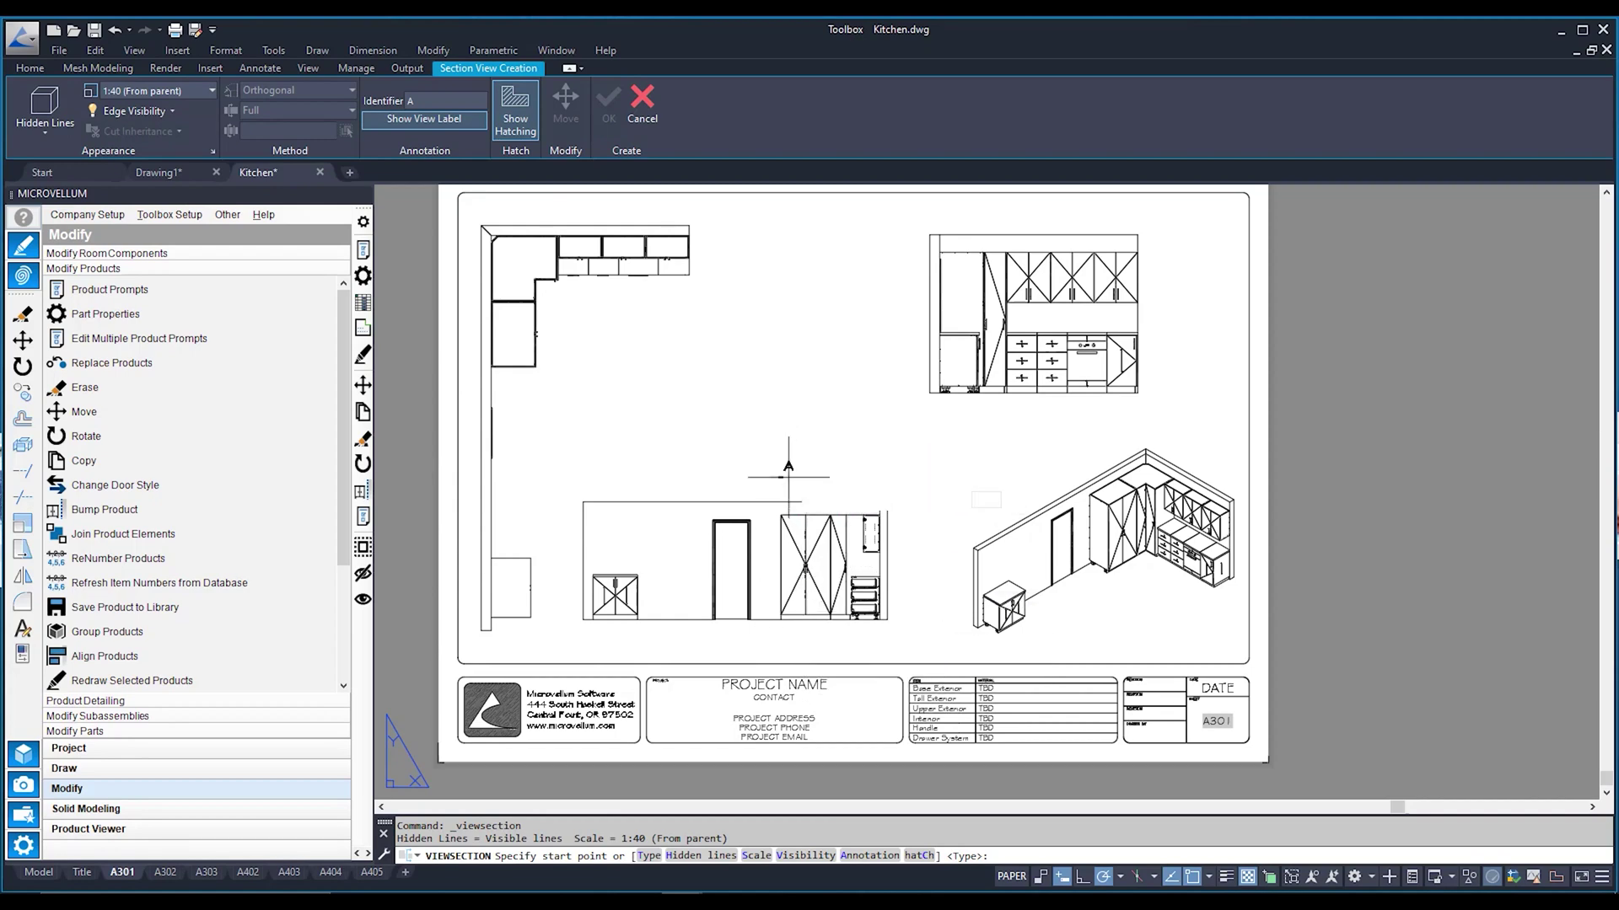
pyautogui.click(788, 503)
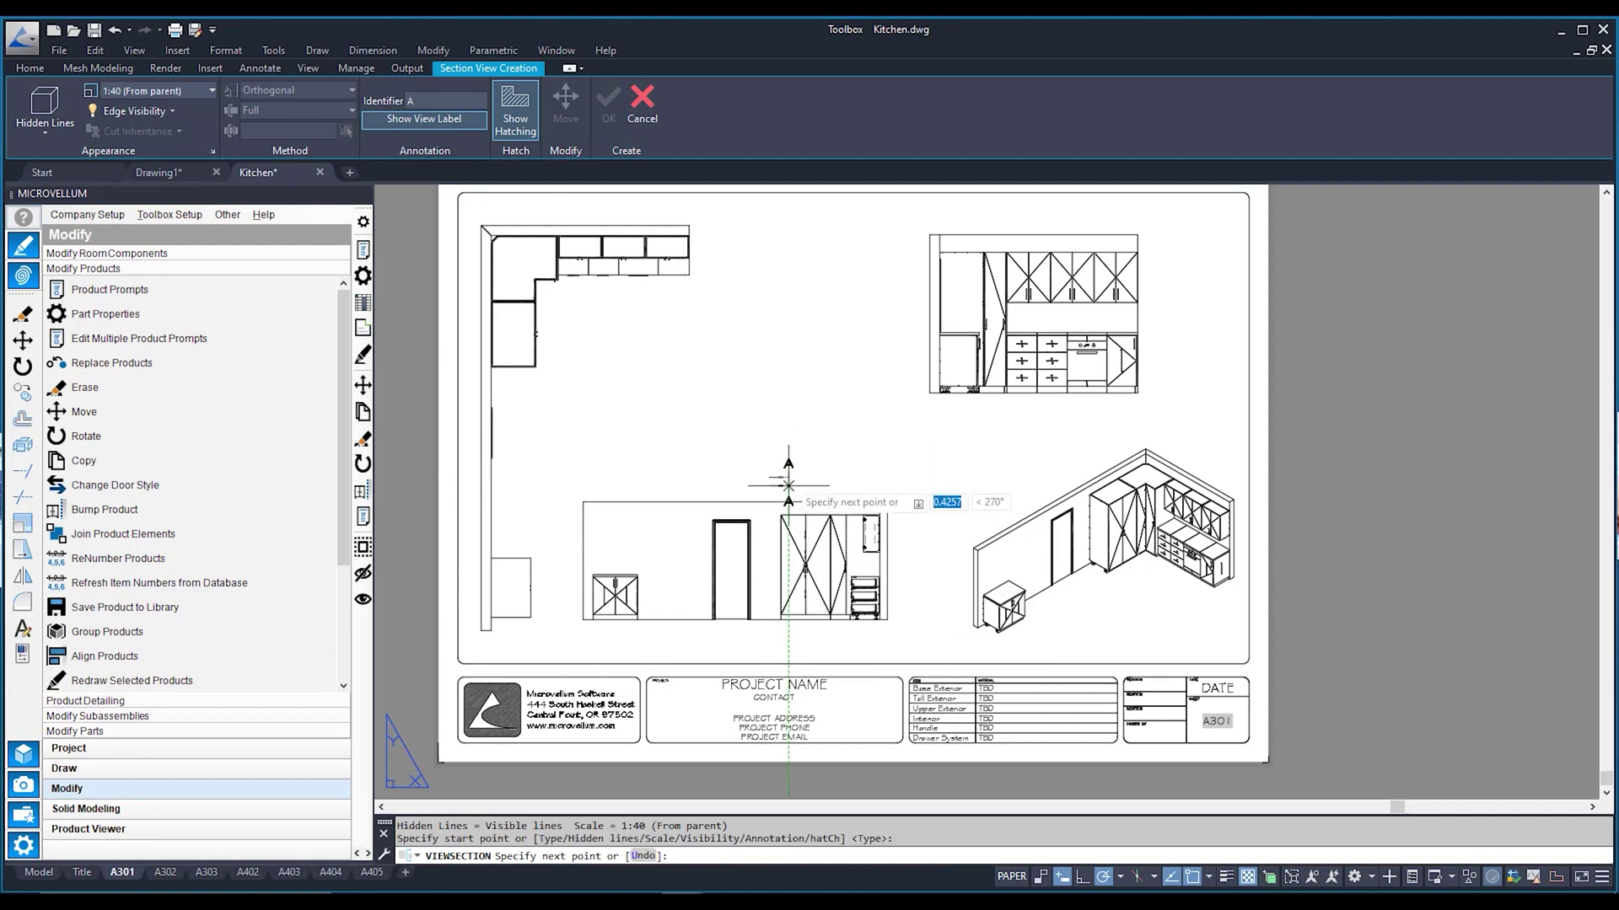
pyautogui.click(788, 638)
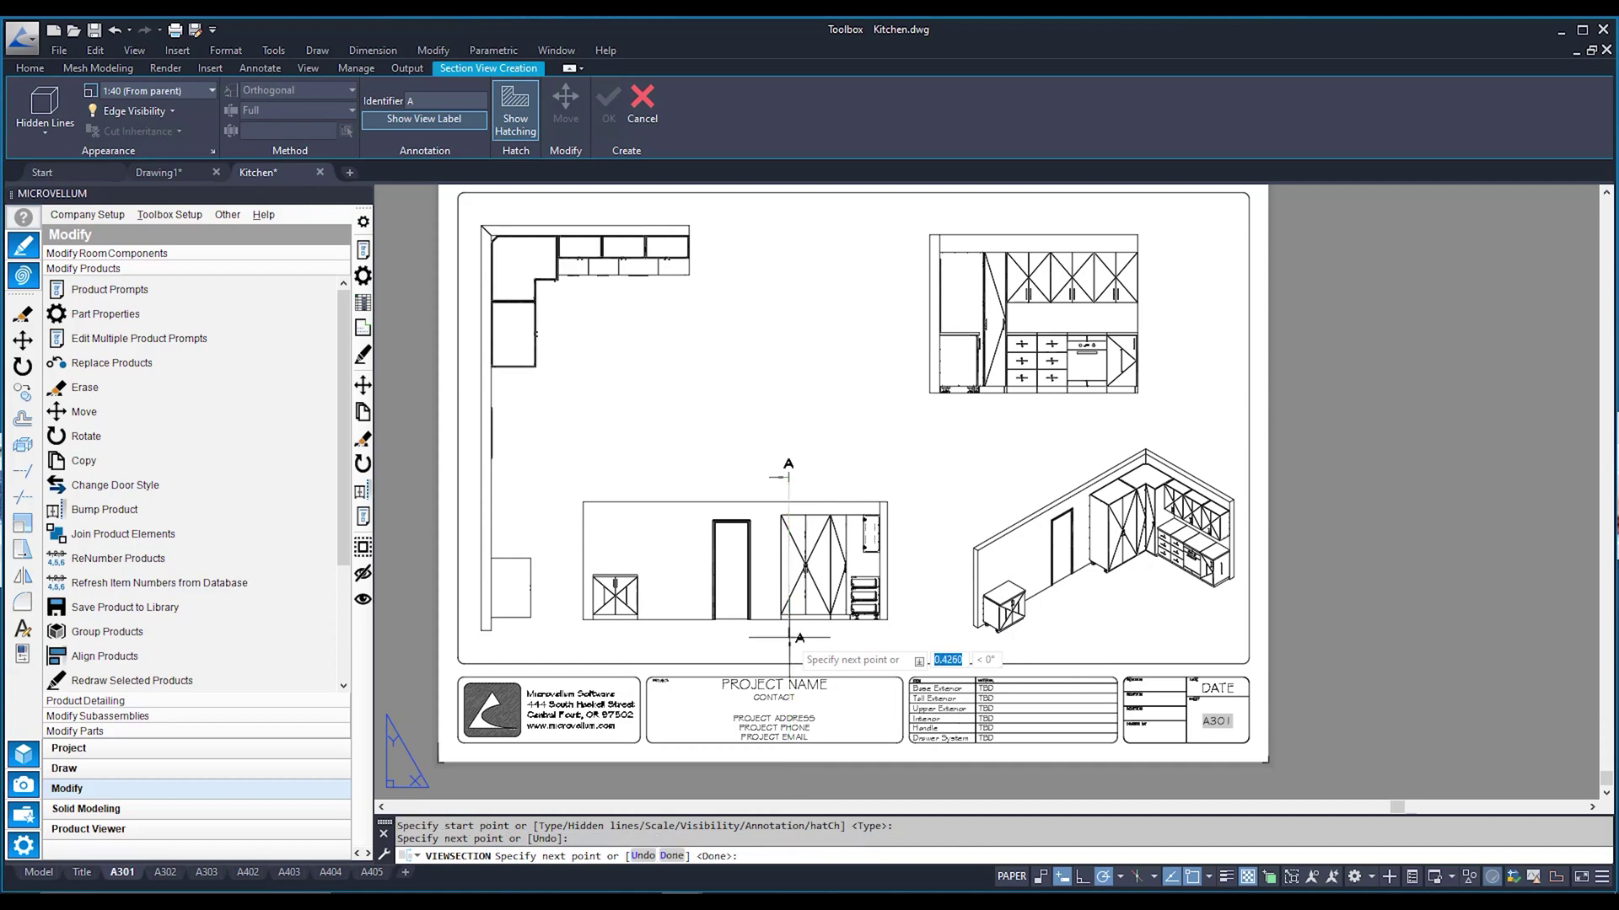
# Step: Finish the section line and place section view A straight above the cutting line, over the right-side elevation
pyautogui.press('Return')
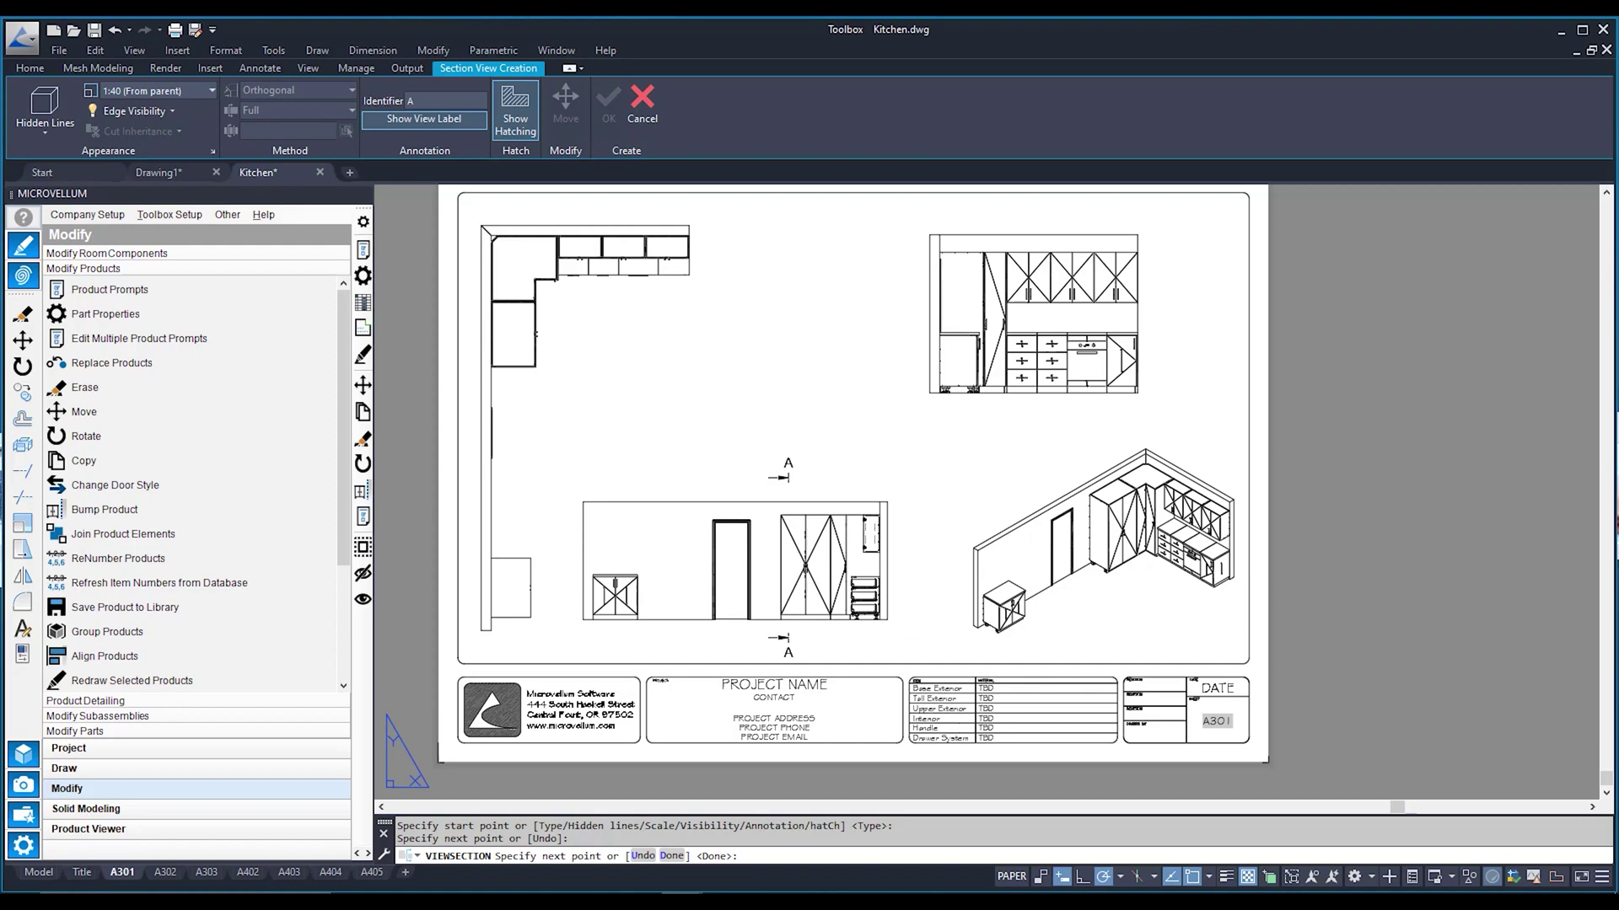
pyautogui.press('Return')
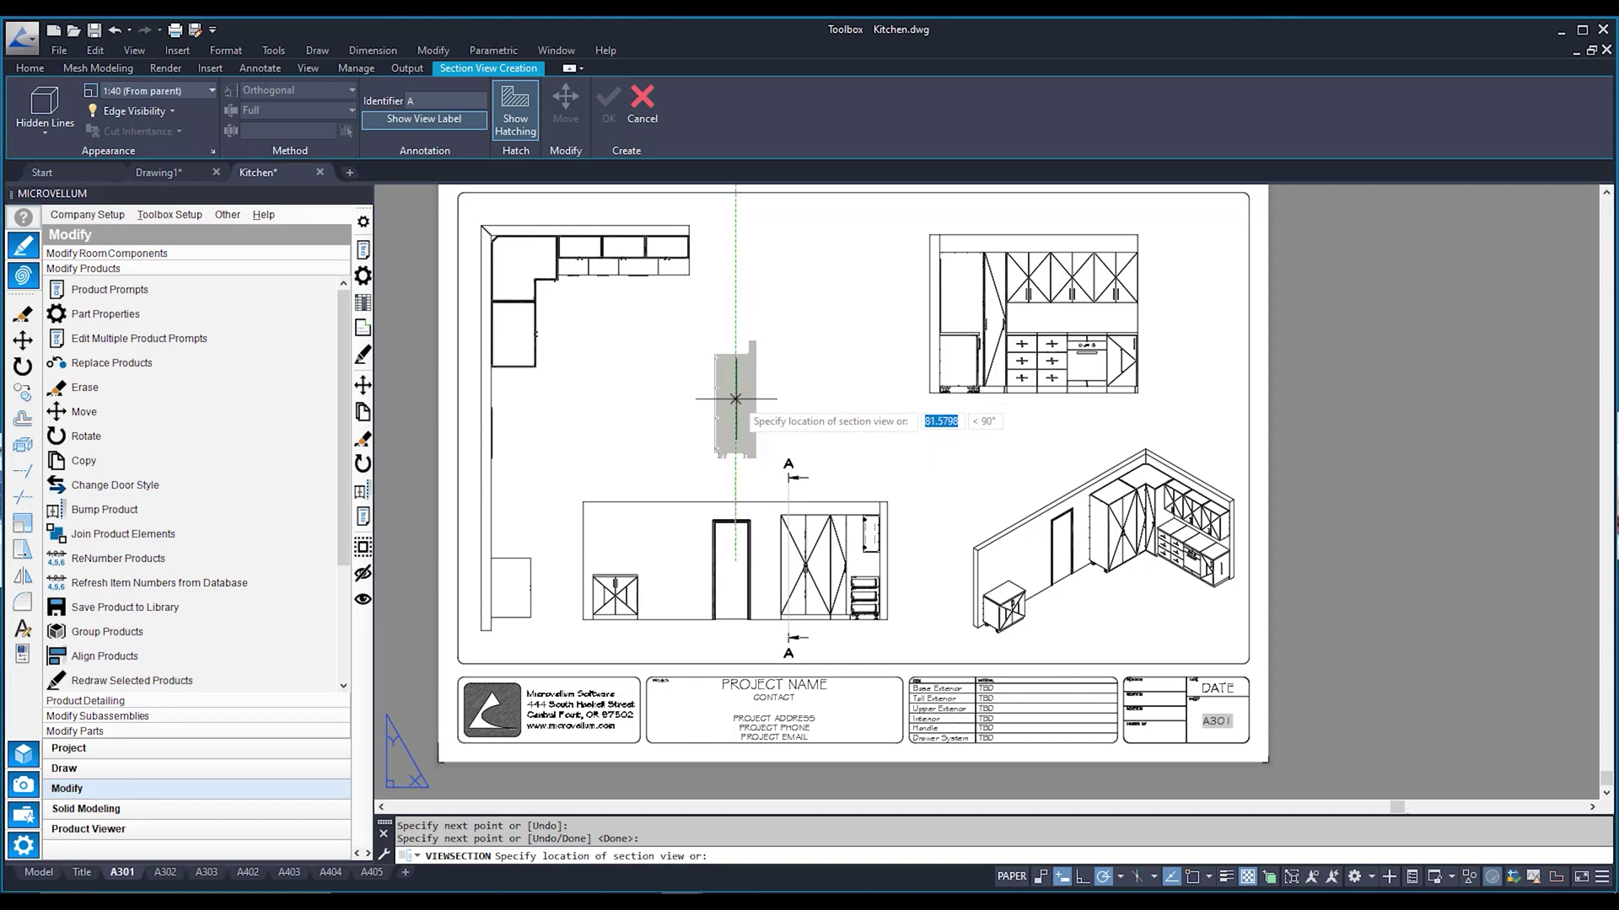
pyautogui.click(789, 383)
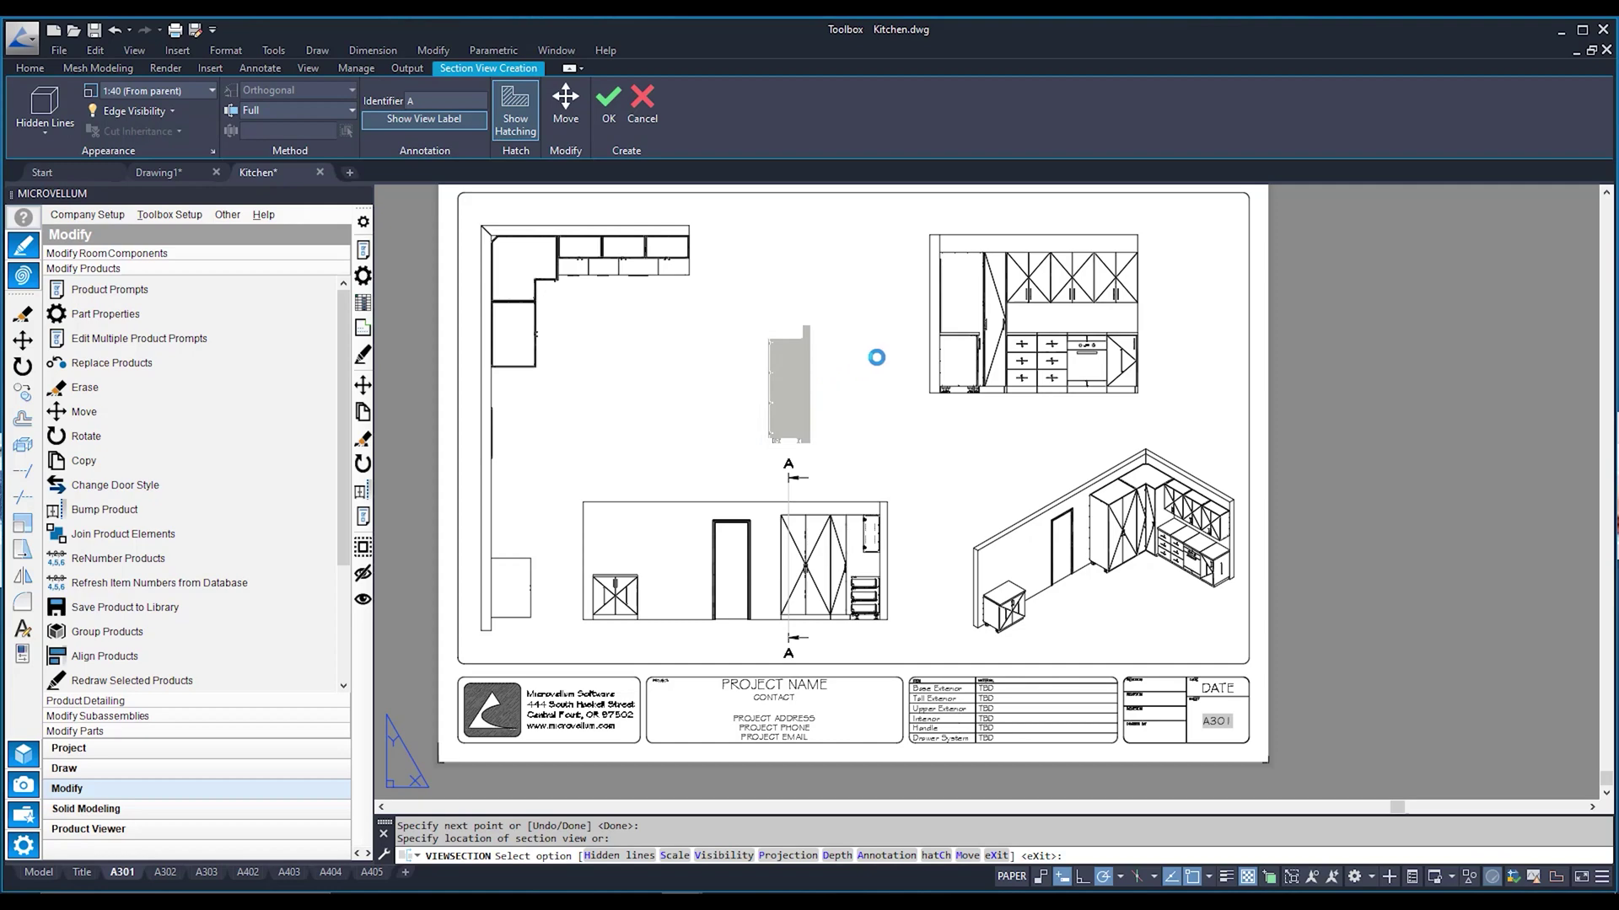
pyautogui.press('Return')
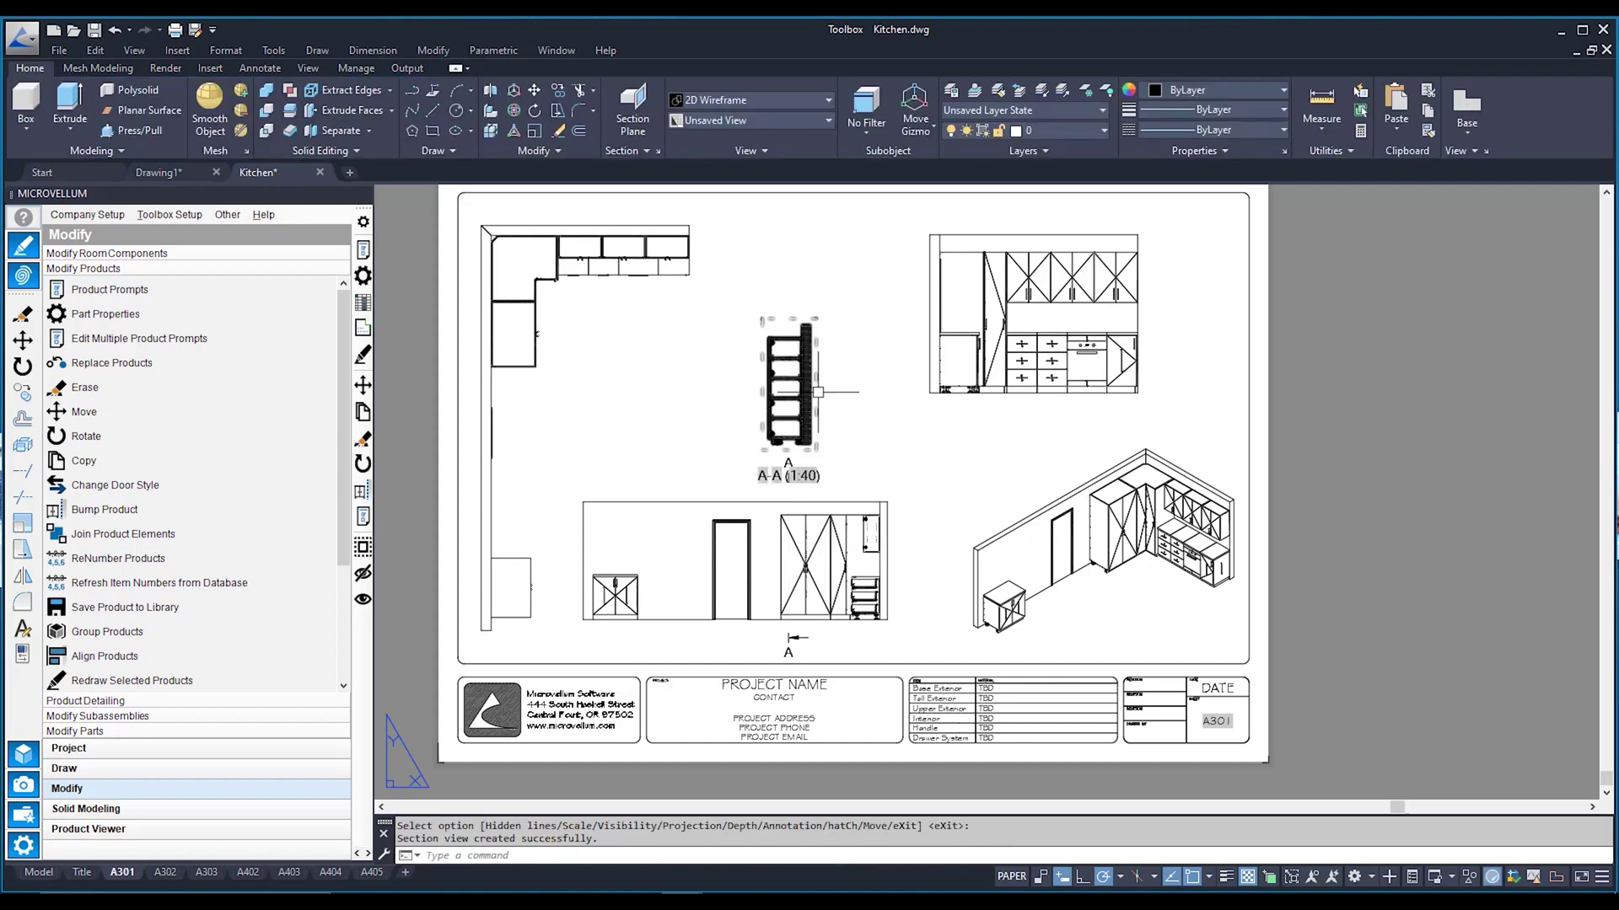
# Step: Inspect section view A-A and the section line crossing the tall cabinet in the right-side elevation
pyautogui.scroll(4, 796, 402)
pyautogui.scroll(2, 785, 396)
pyautogui.scroll(-2, 775, 502)
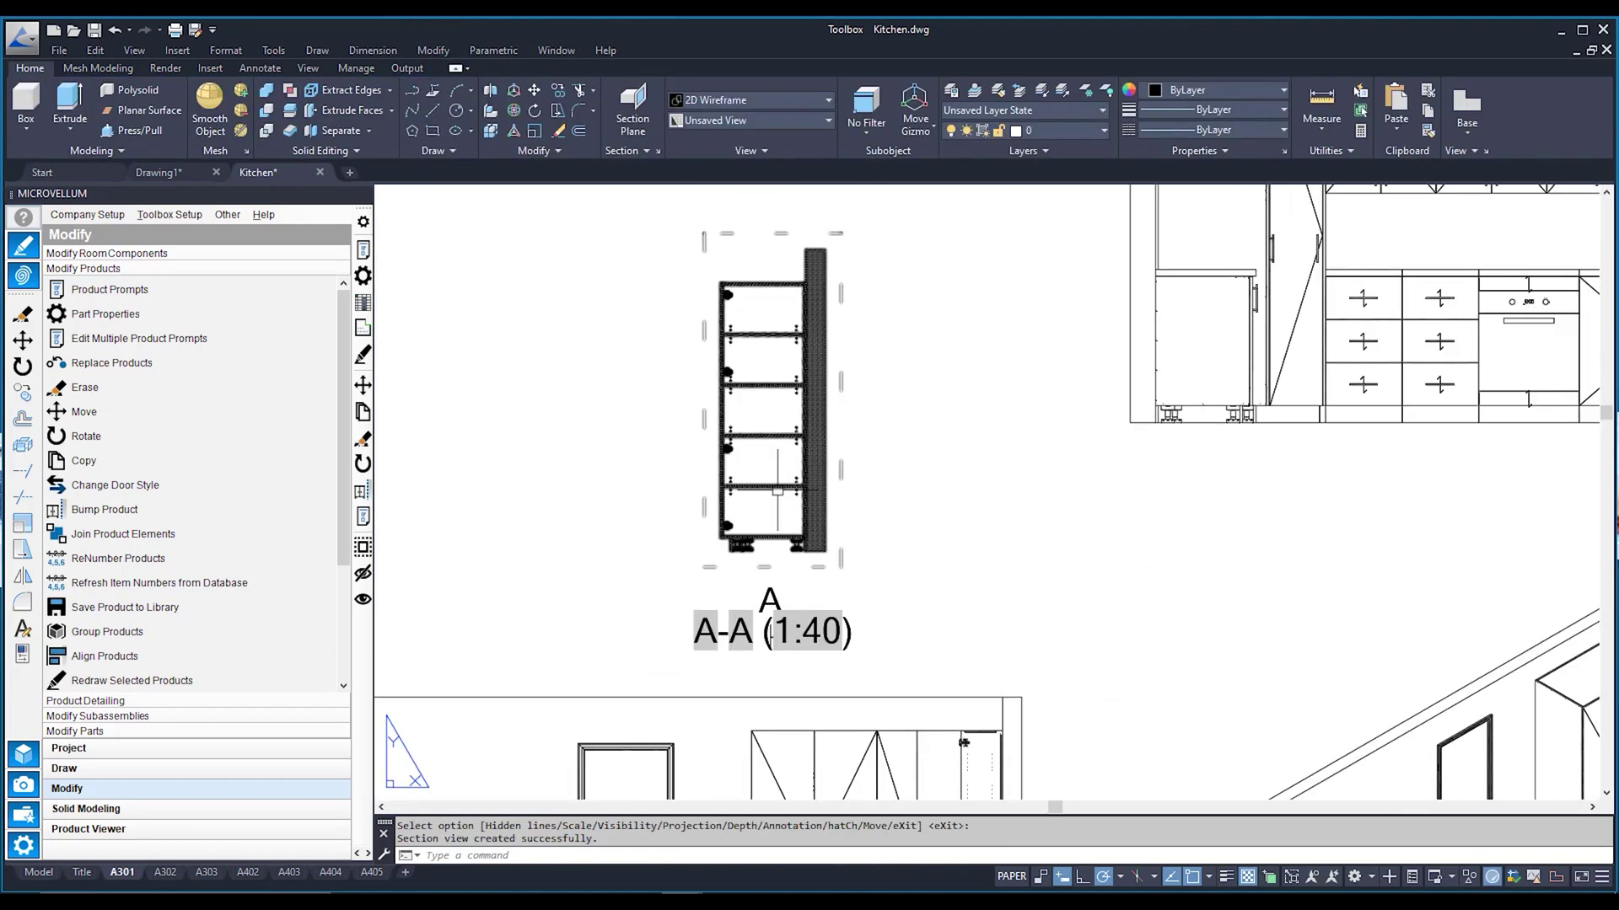
pyautogui.scroll(-3, 954, 609)
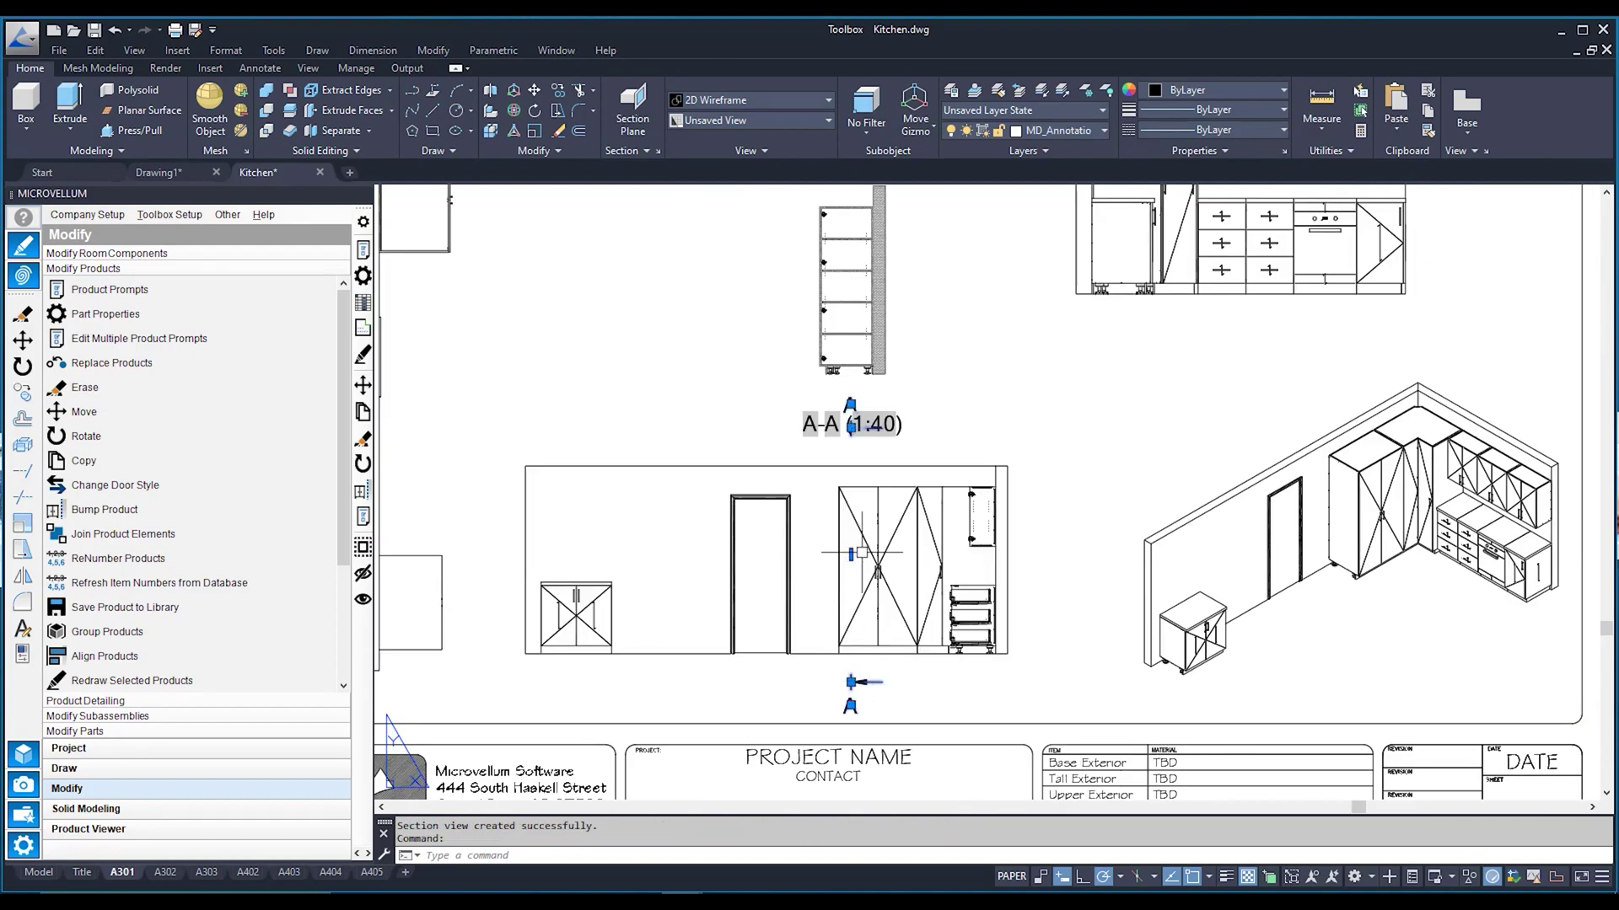
pyautogui.scroll(3, 851, 553)
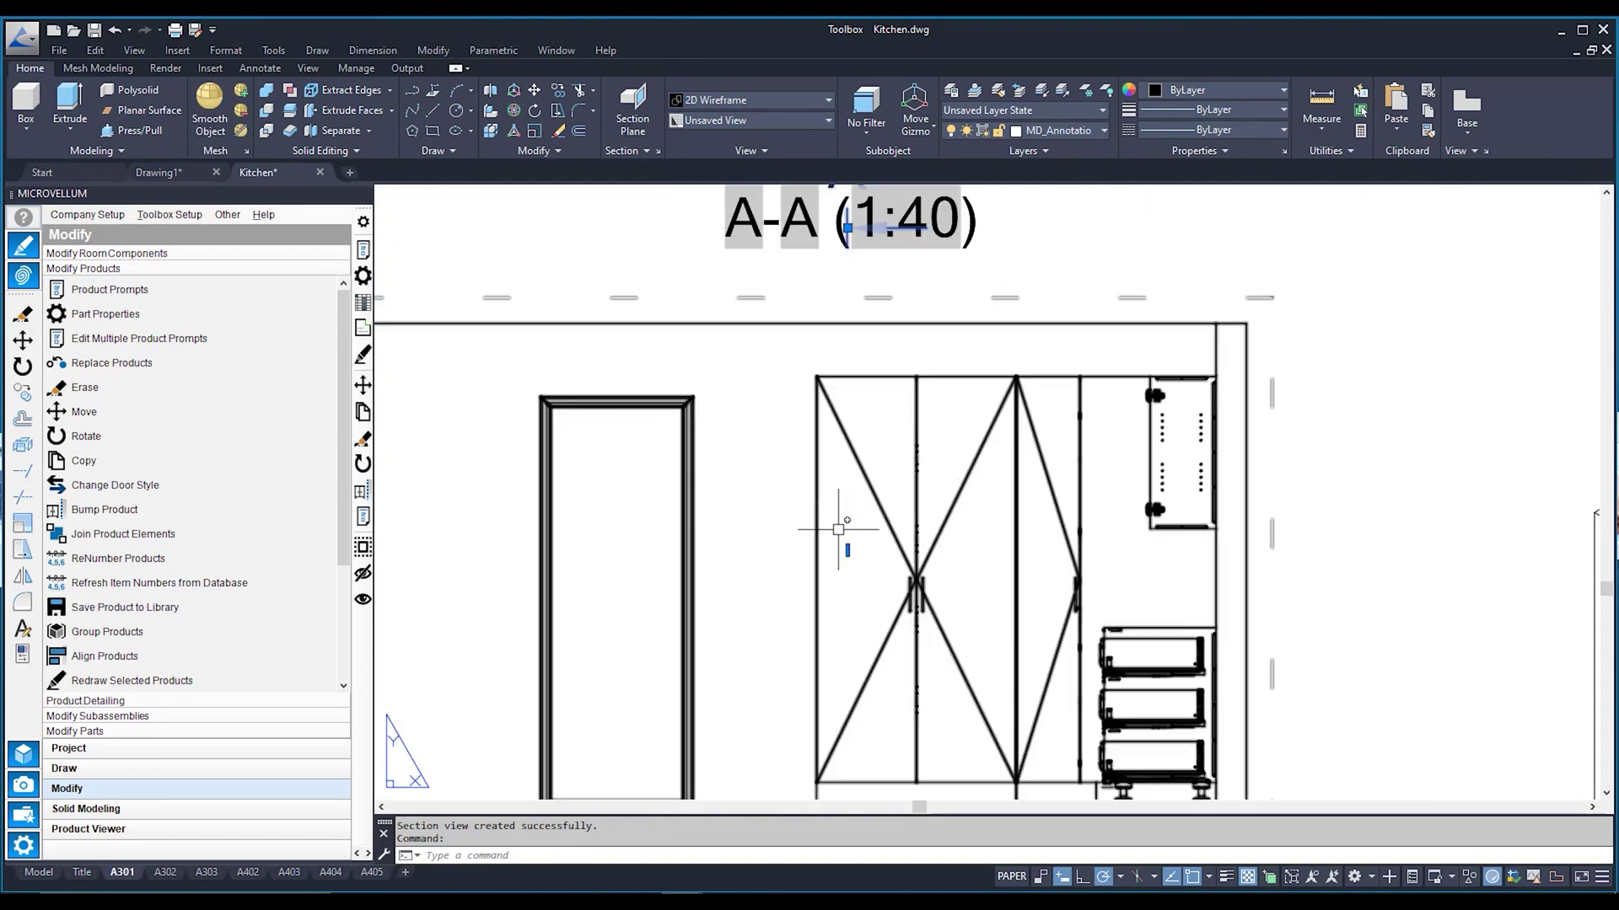
pyautogui.scroll(-2, 848, 546)
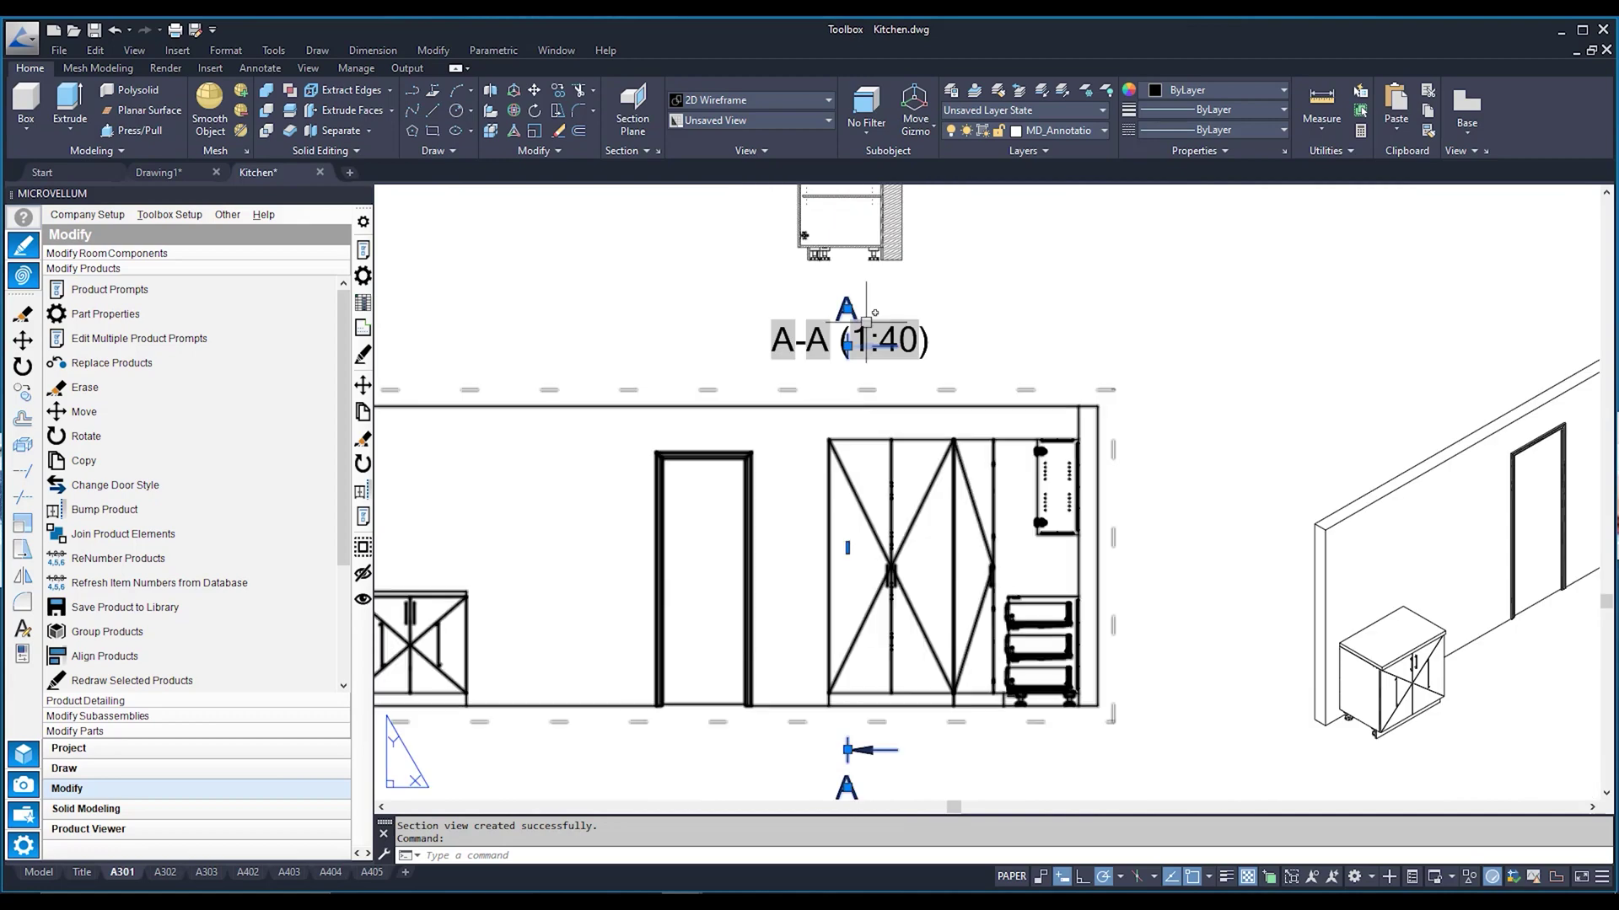
# Step: Move the A-A section line along the right-side elevation so it cuts through the low two-door base cabinet
pyautogui.click(848, 548)
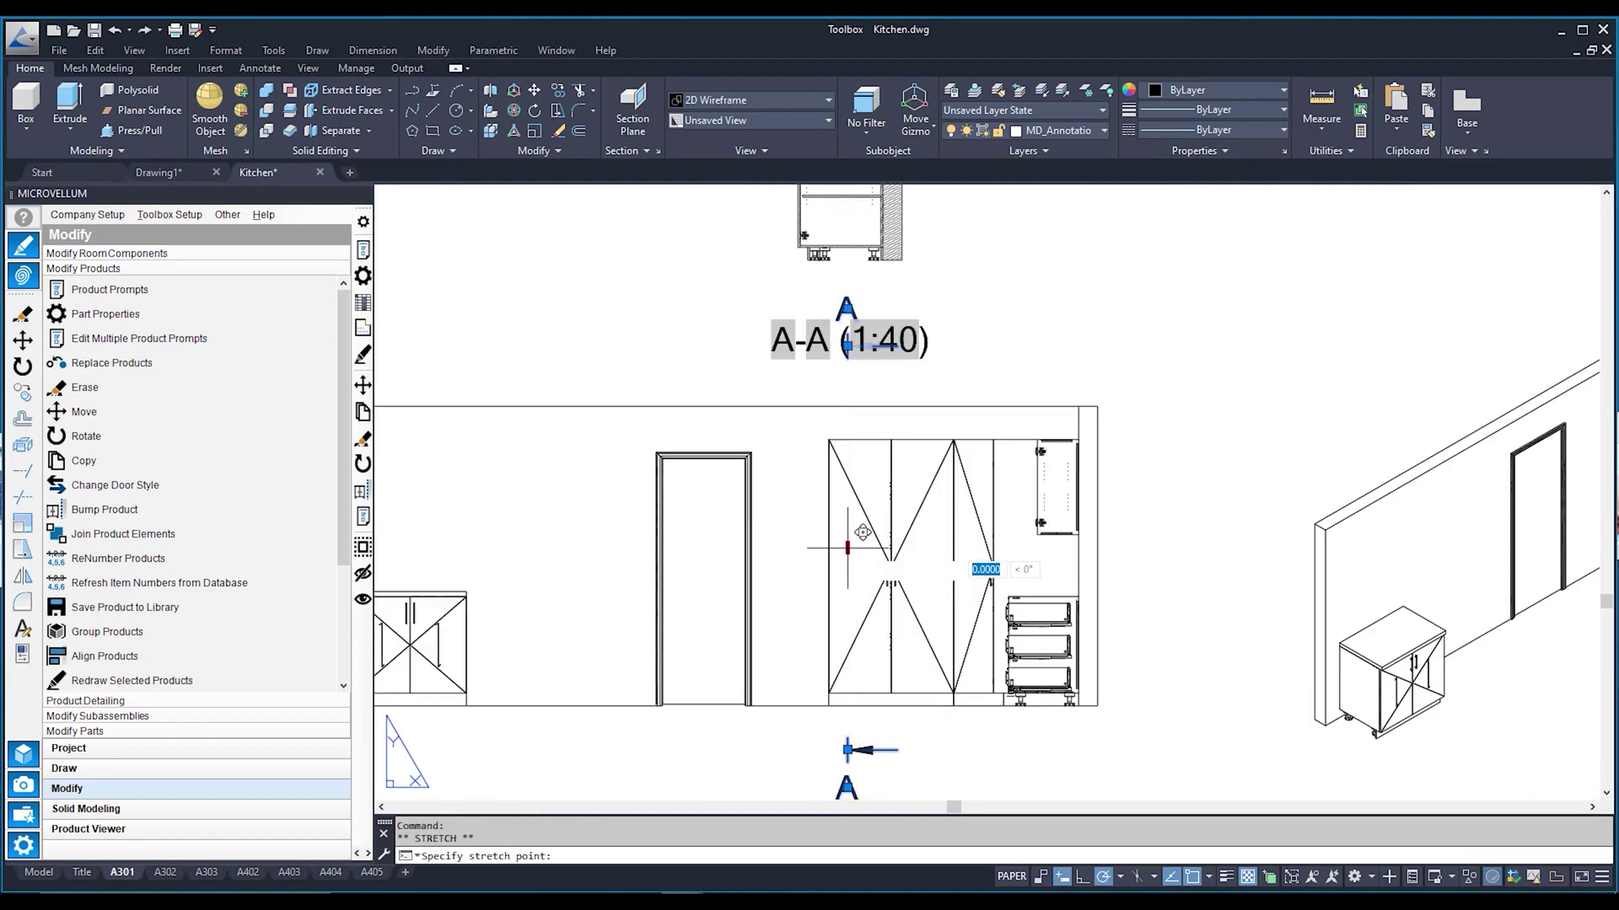
pyautogui.click(439, 531)
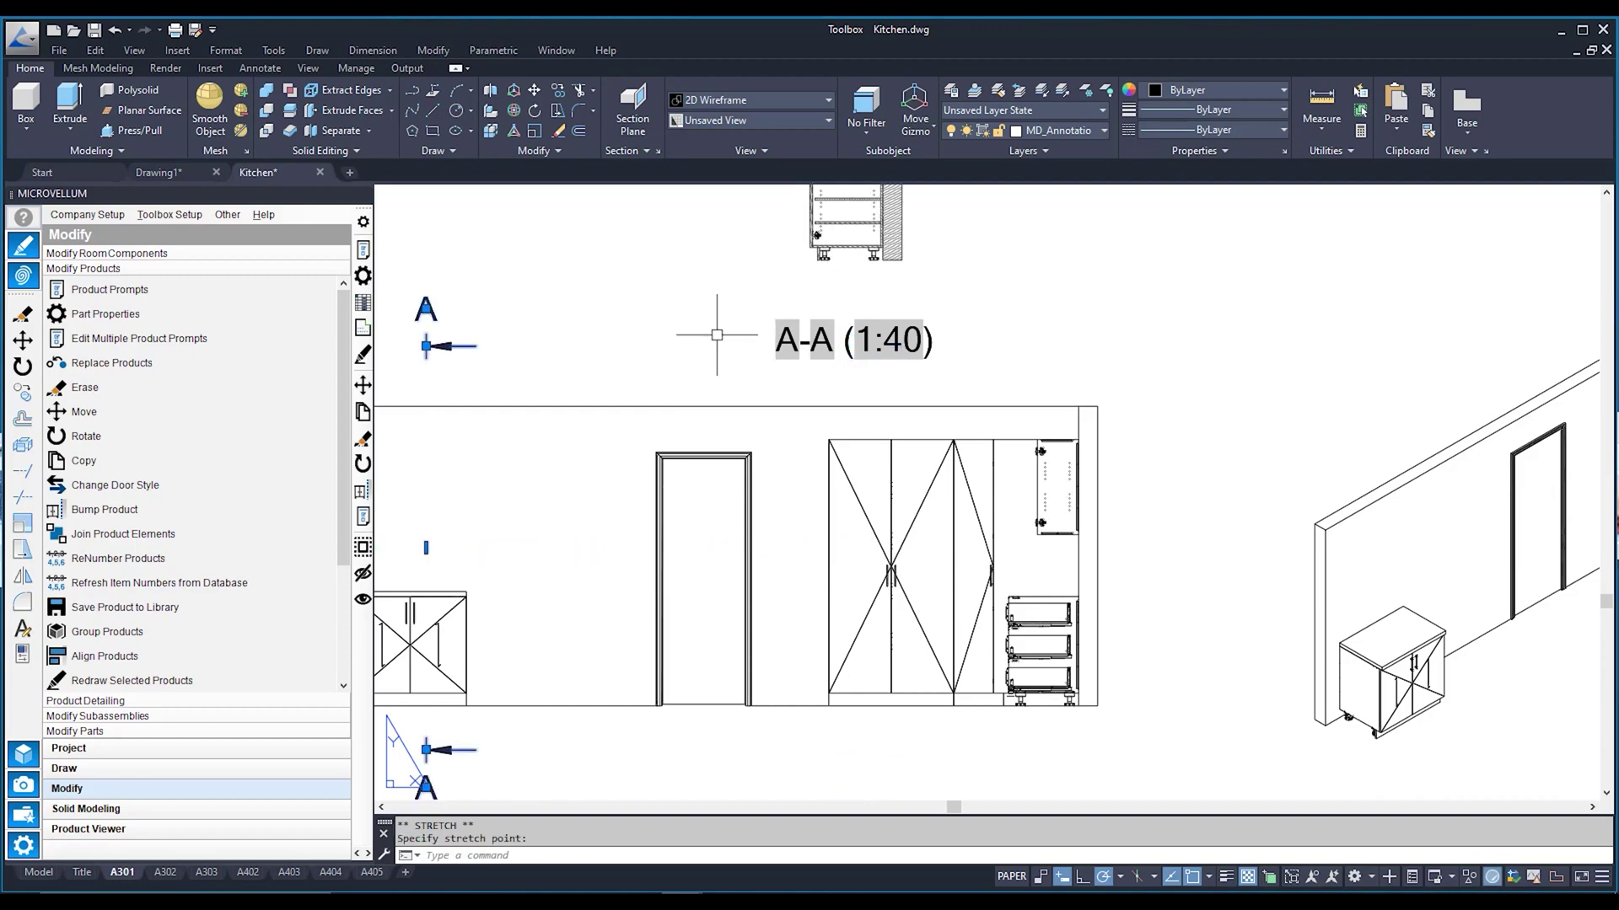
pyautogui.scroll(2, 712, 336)
pyautogui.moveTo(712, 336); pyautogui.dragTo(709, 446, button='middle')
pyautogui.scroll(-4, 708, 446)
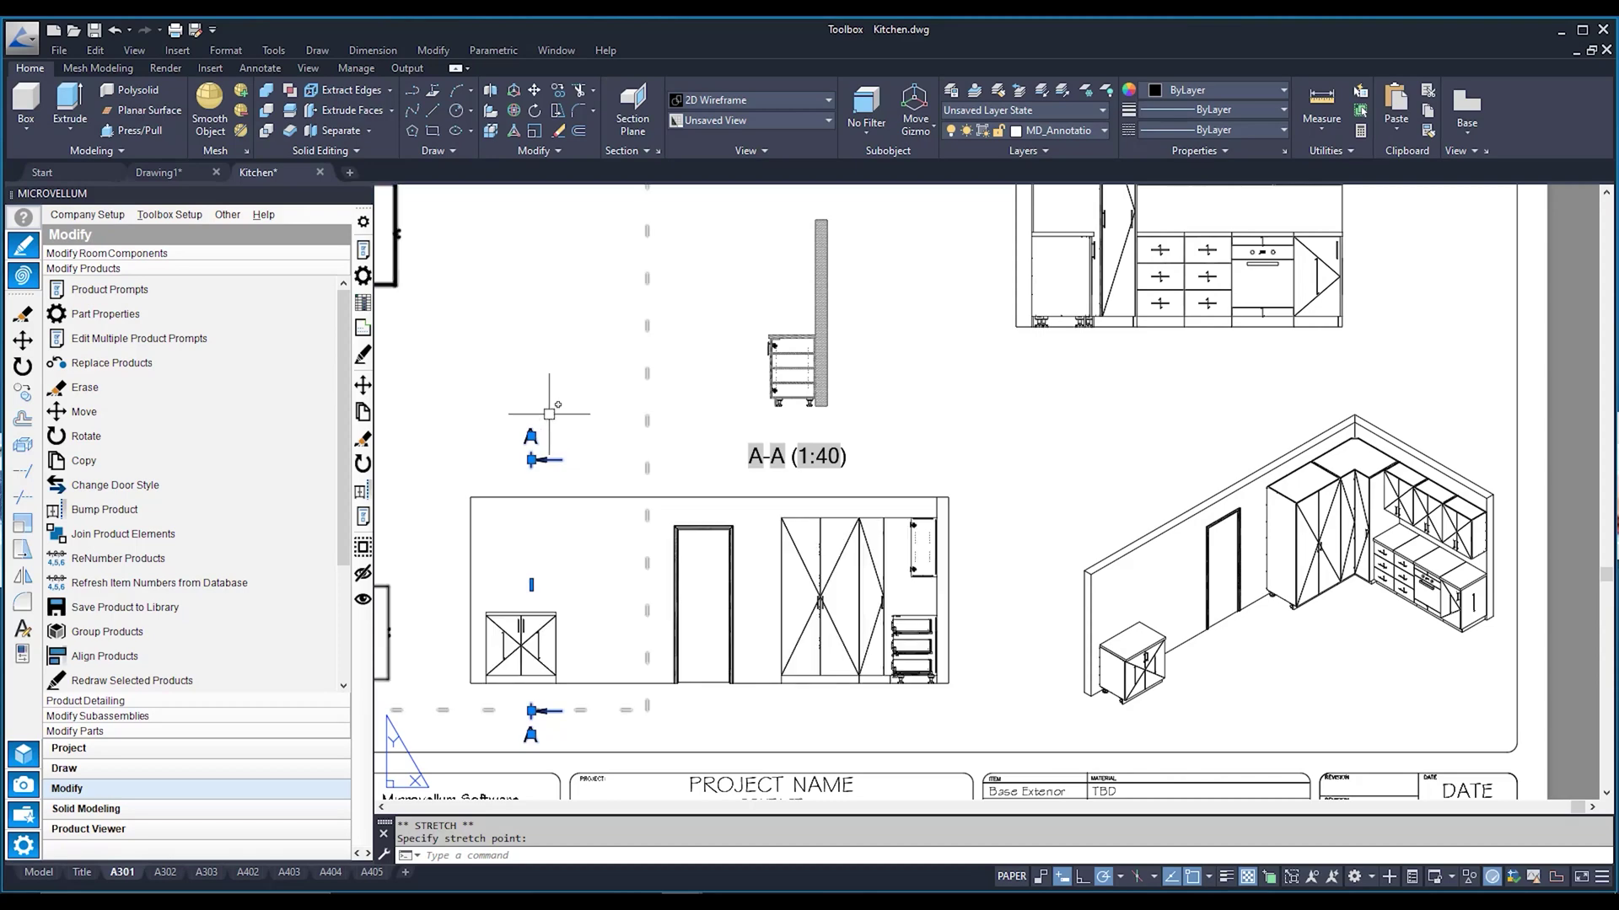
pyautogui.scroll(-2, 588, 374)
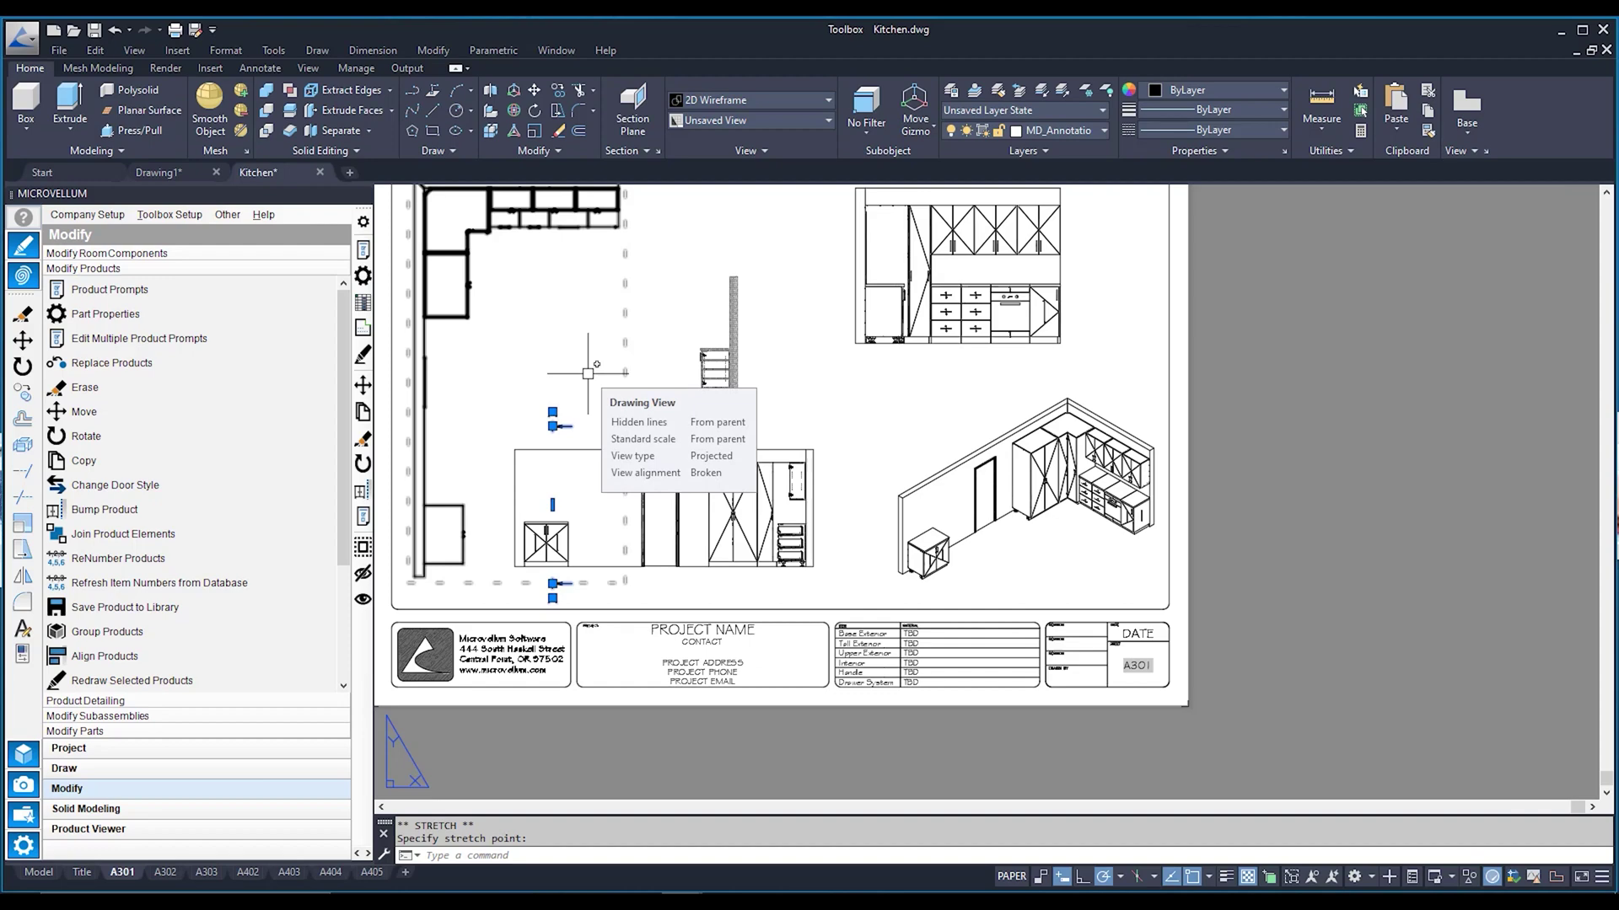
pyautogui.press('Escape')
pyautogui.press('Escape')
# Step: Start a circular detail view from section view A-A and draw its boundary around the base cabinet's upper hinge
pyautogui.scroll(8, 710, 356)
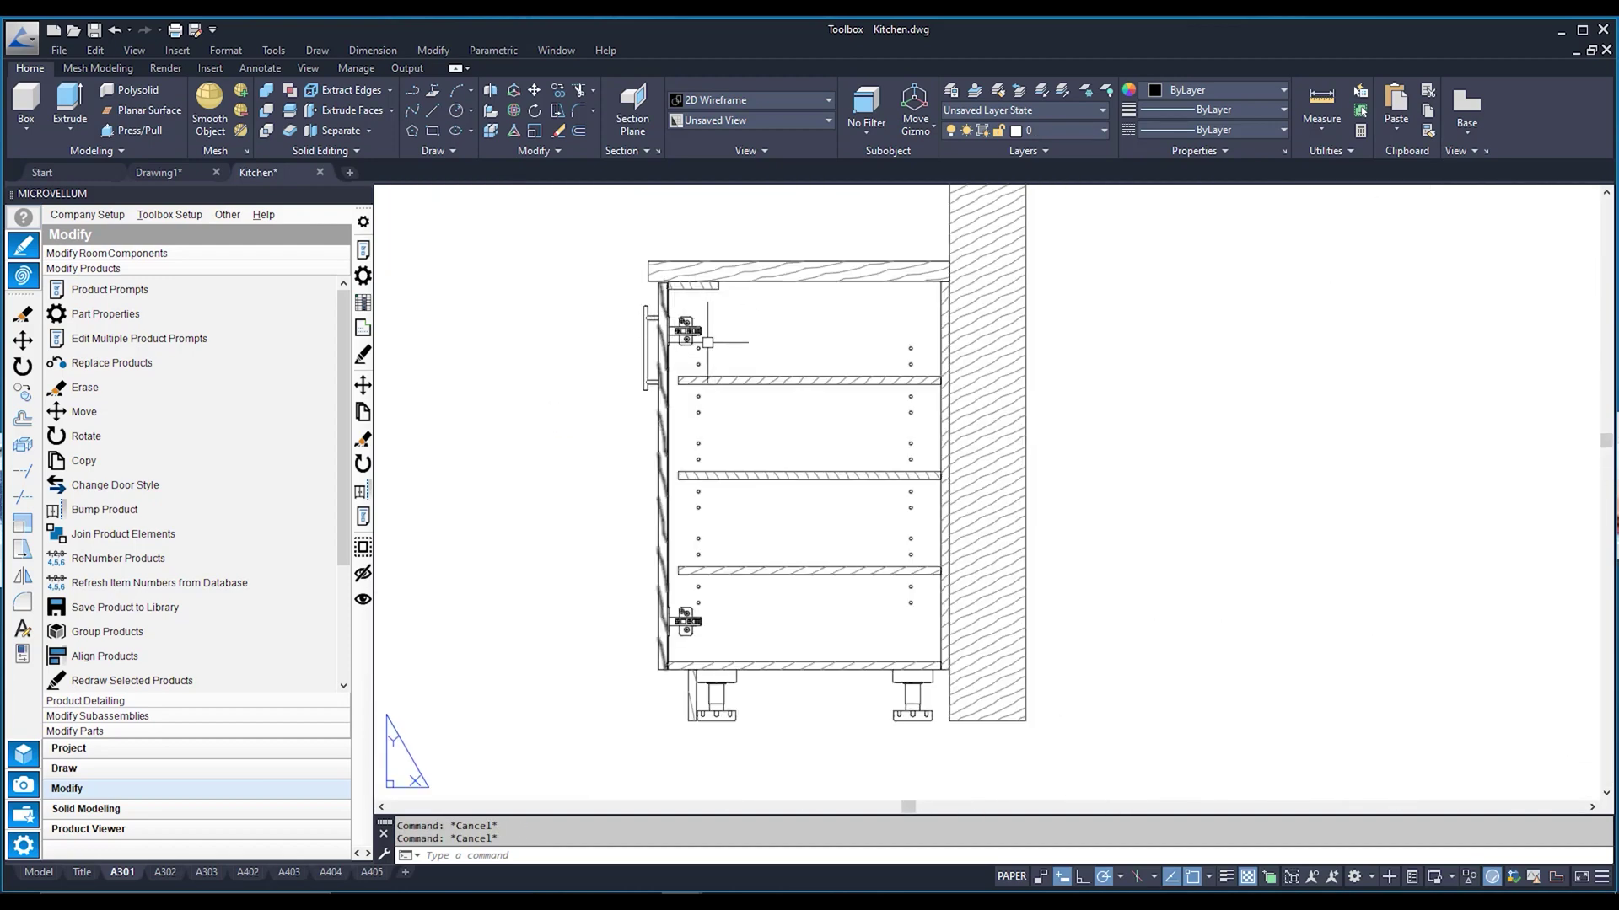
pyautogui.scroll(-4, 743, 335)
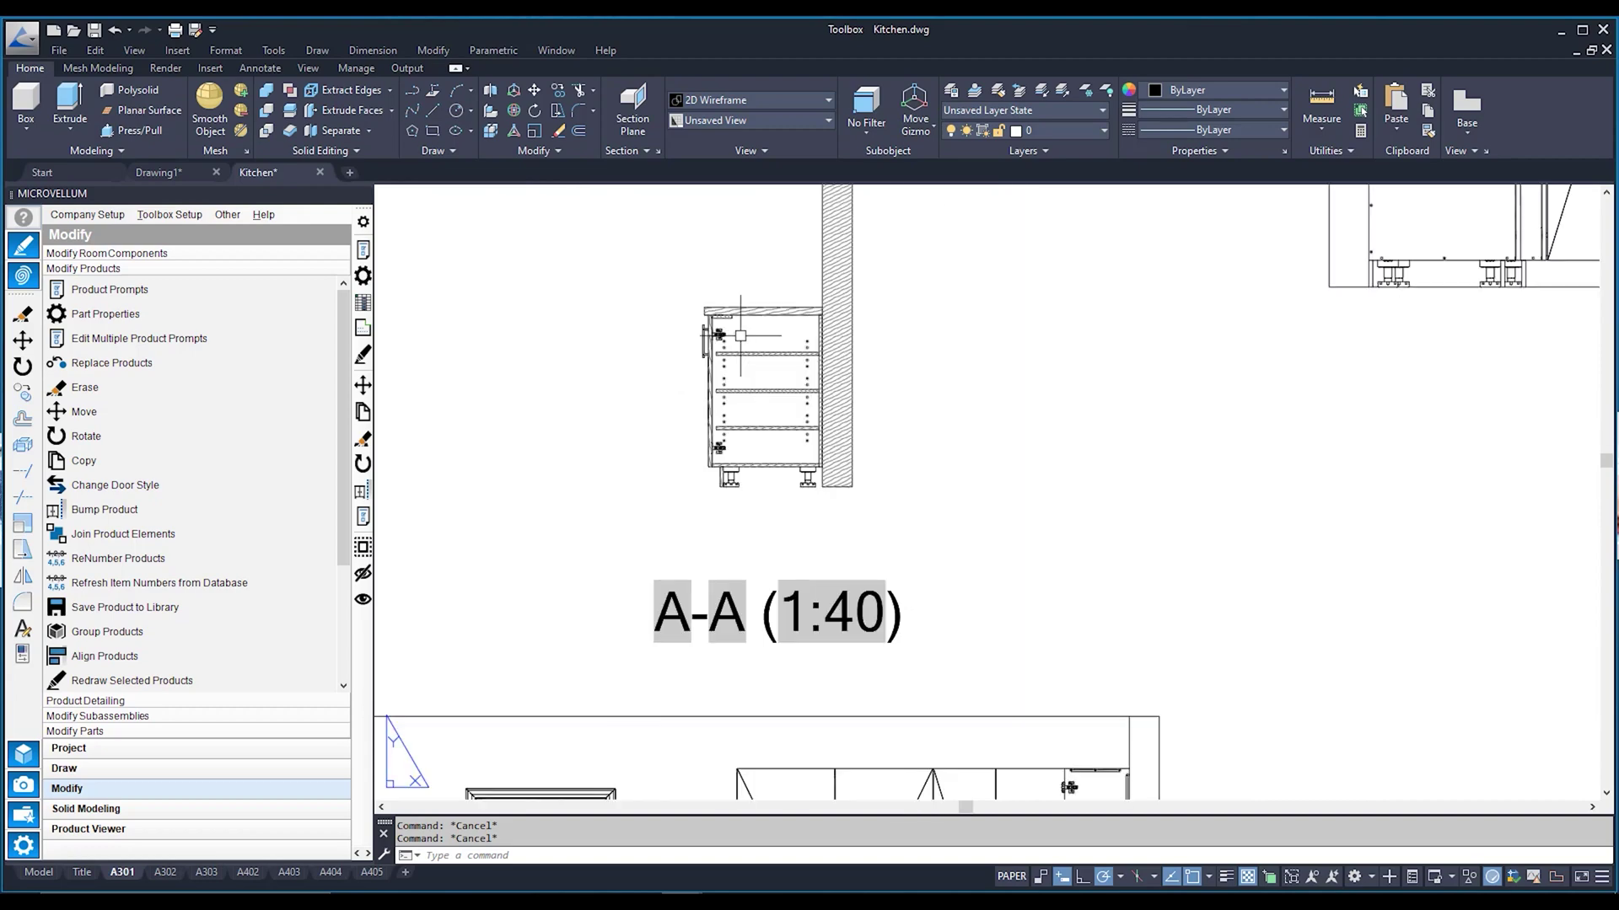
pyautogui.moveTo(759, 224); pyautogui.dragTo(809, 363, button='middle')
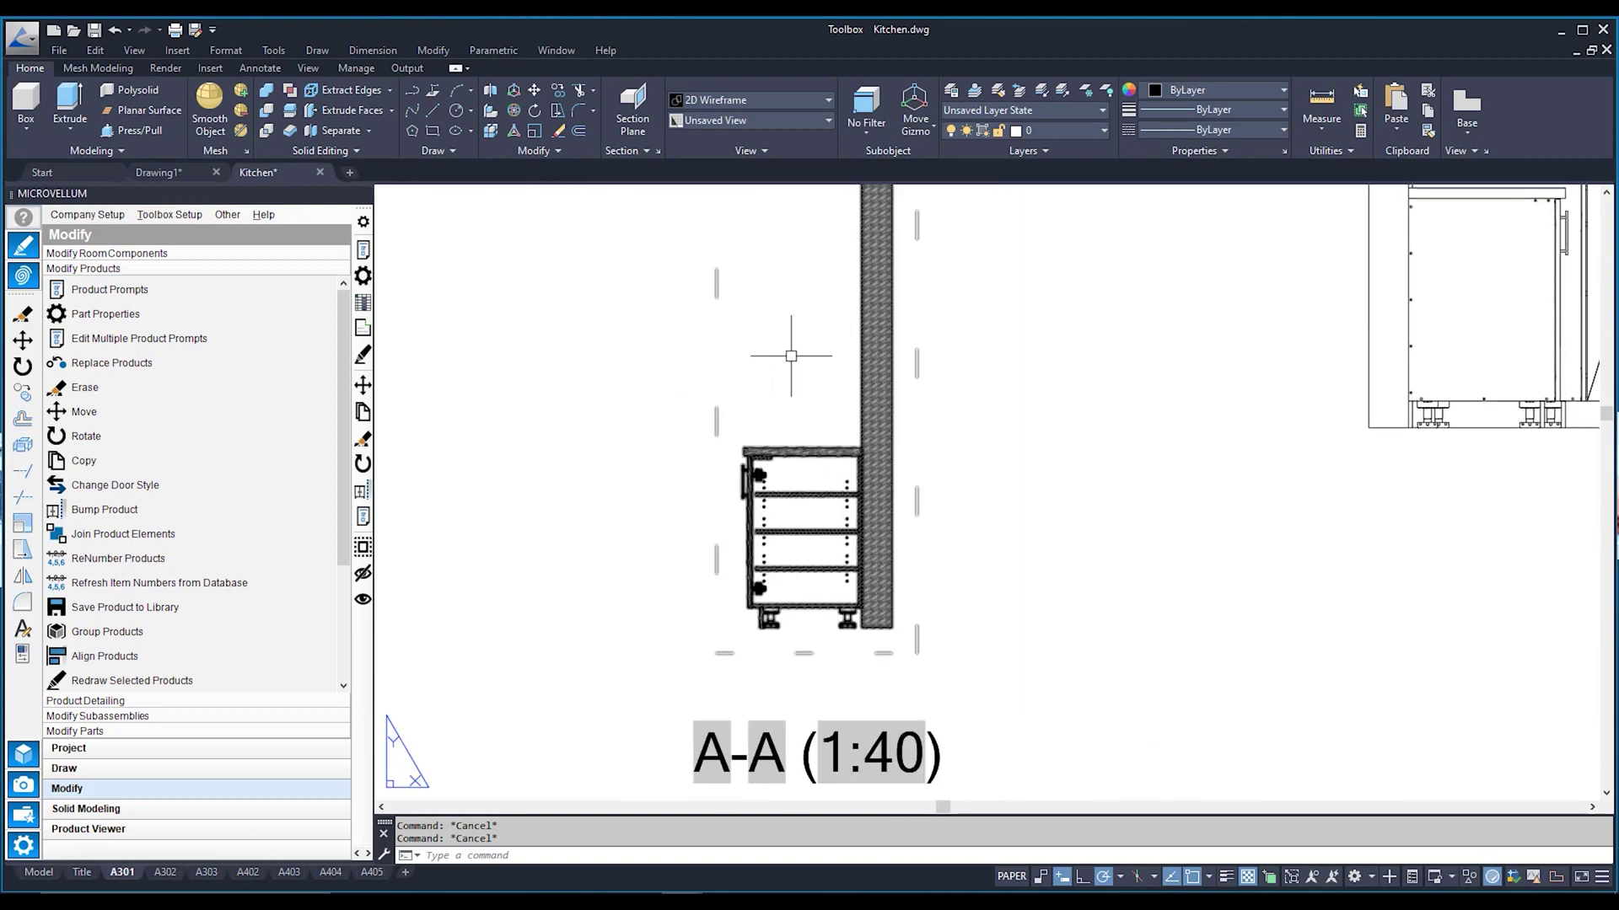
pyautogui.click(790, 356)
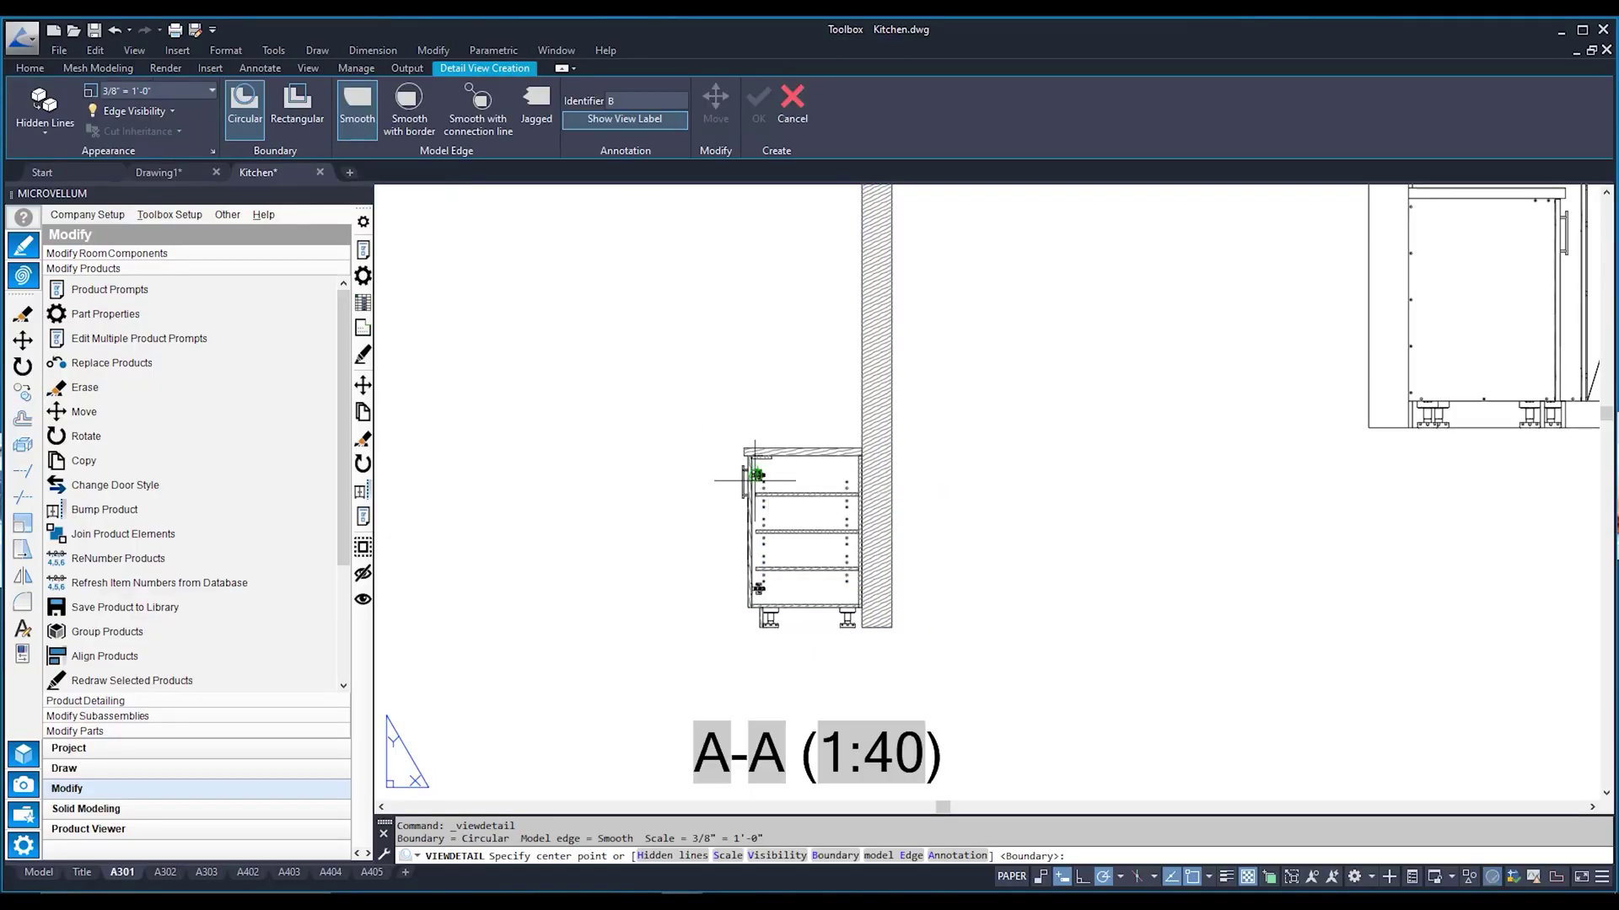
pyautogui.click(757, 475)
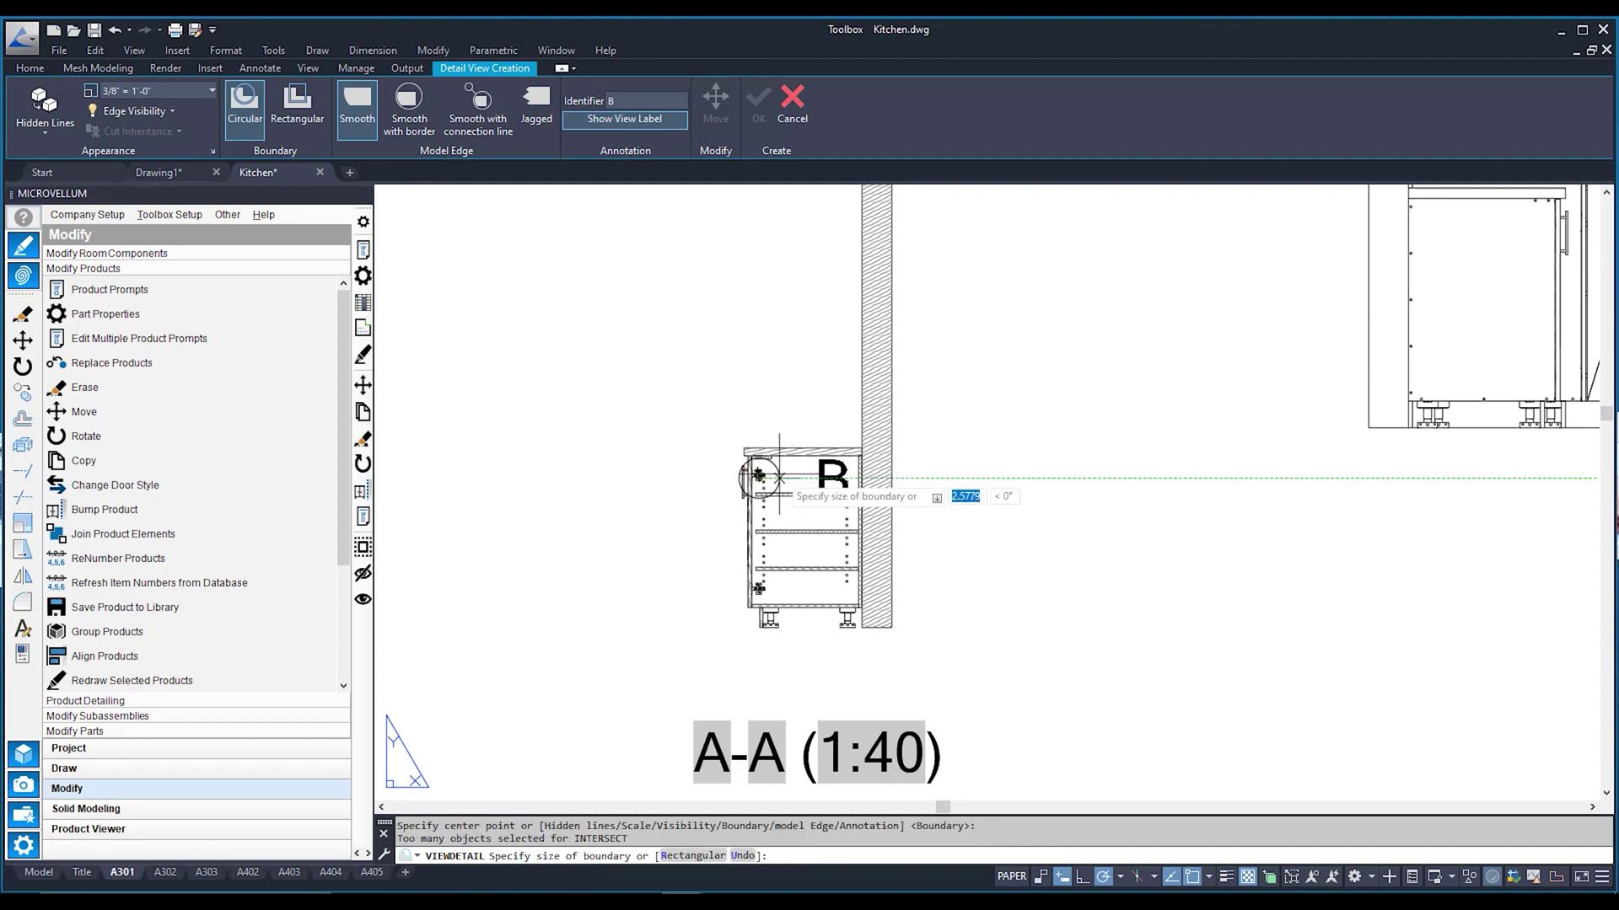
pyautogui.click(774, 471)
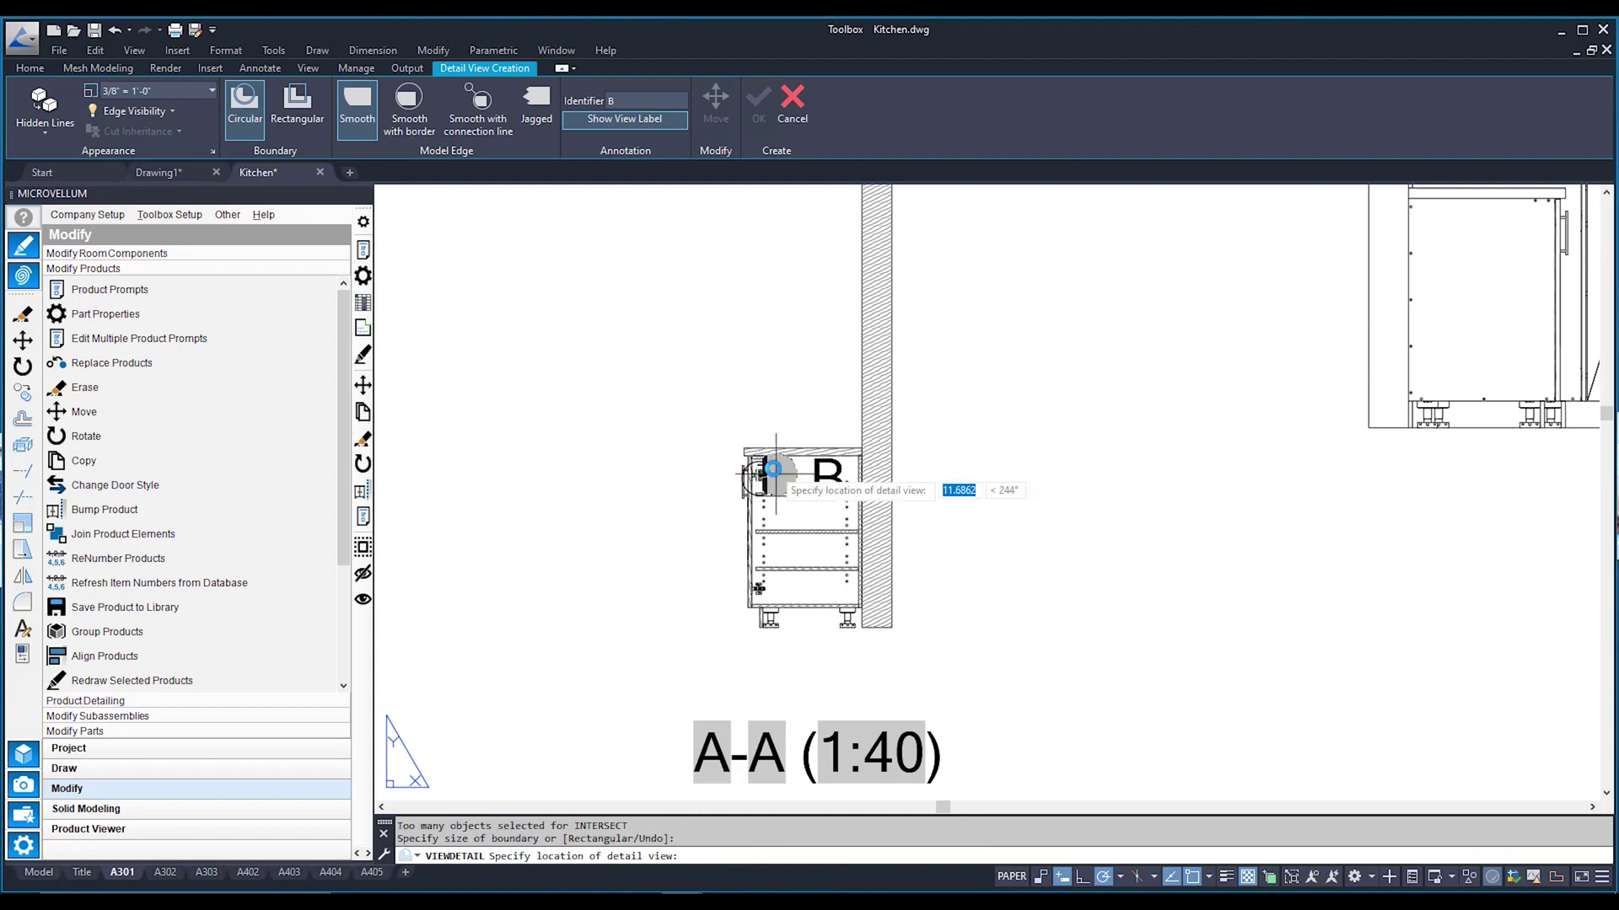
# Step: Place detail view B in the free space above section view A-A, beside the plan view's upper cabinets
pyautogui.scroll(-2, 583, 346)
pyautogui.moveTo(600, 386); pyautogui.dragTo(685, 473, button='middle')
pyautogui.scroll(-2, 684, 472)
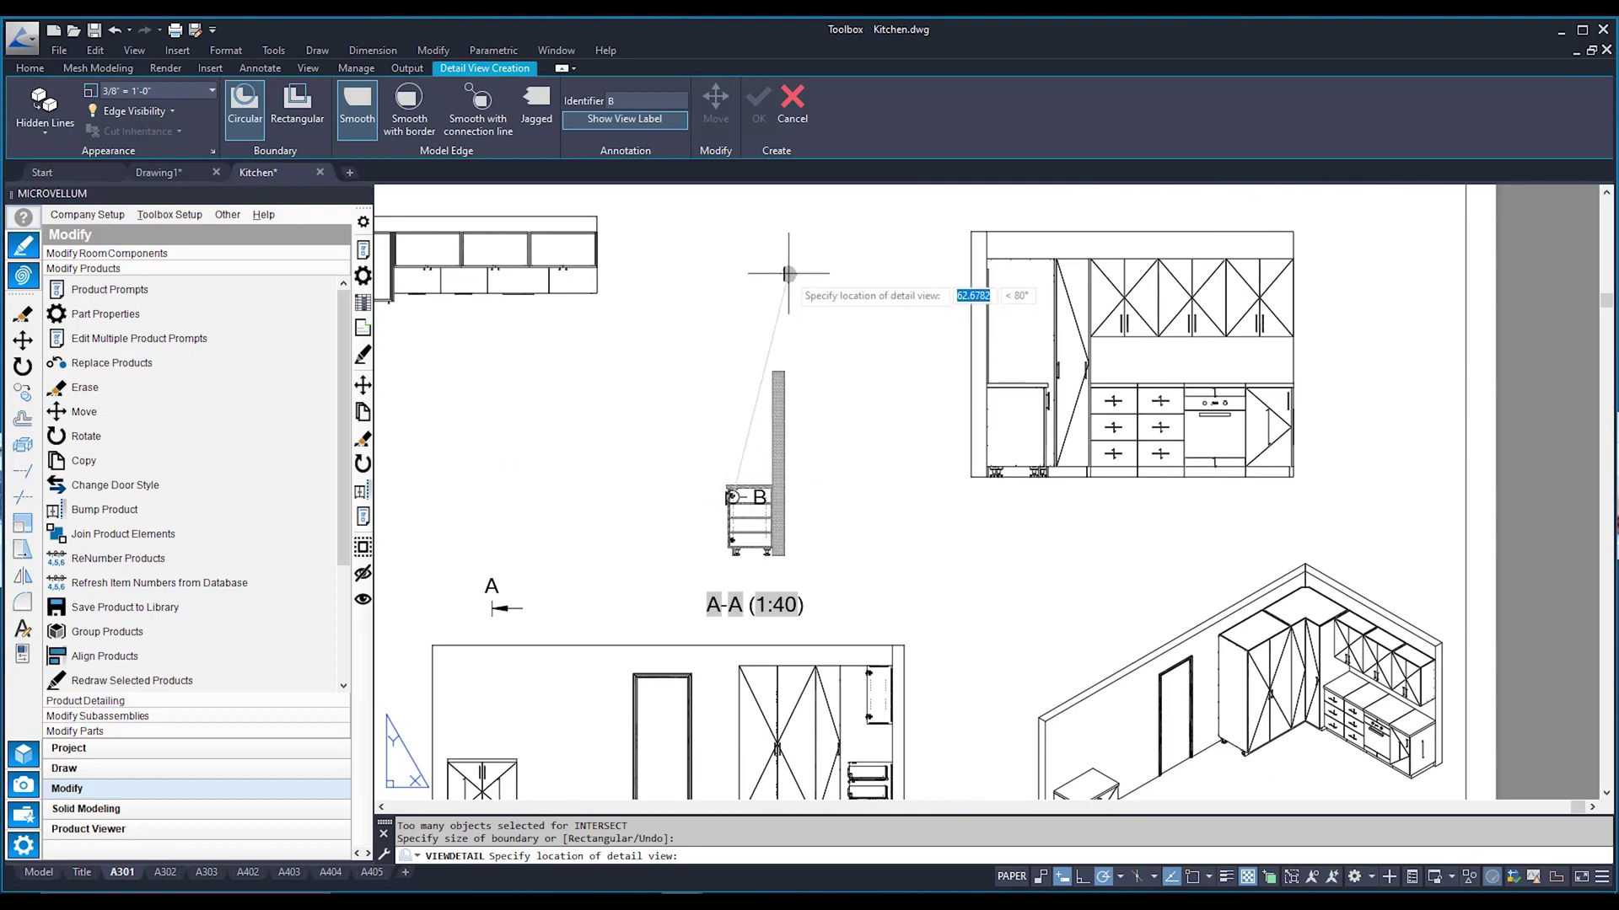
pyautogui.scroll(-1, 759, 278)
pyautogui.scroll(1, 674, 397)
pyautogui.click(682, 419)
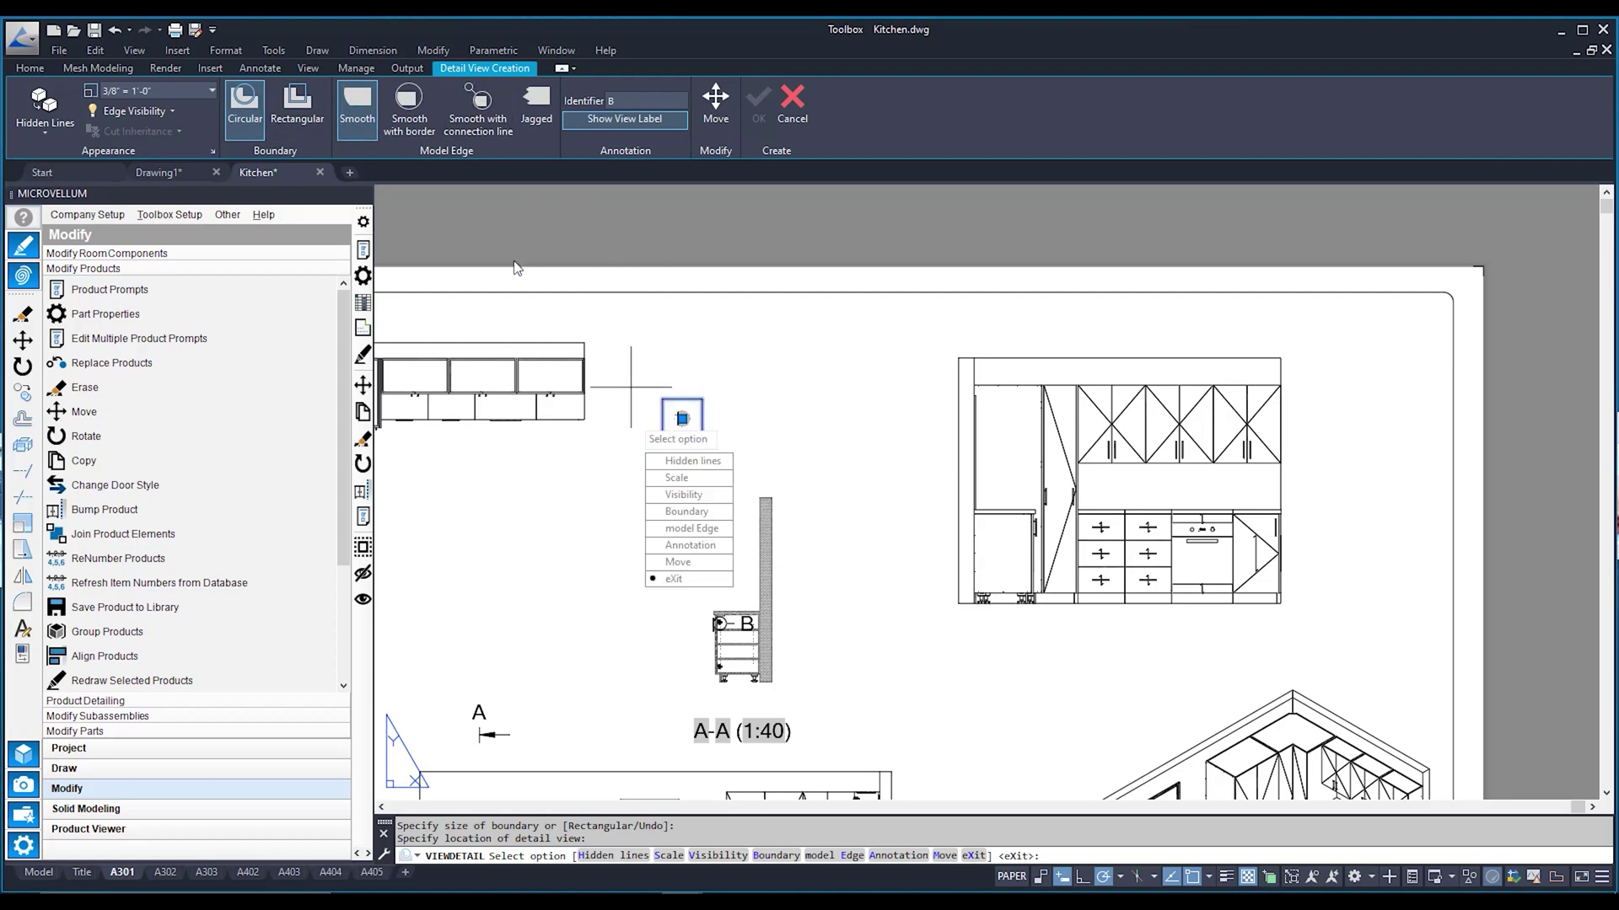
# Step: Give detail view B a smooth model edge with connection line and a 1:5 scale, and finish creating it
pyautogui.click(499, 121)
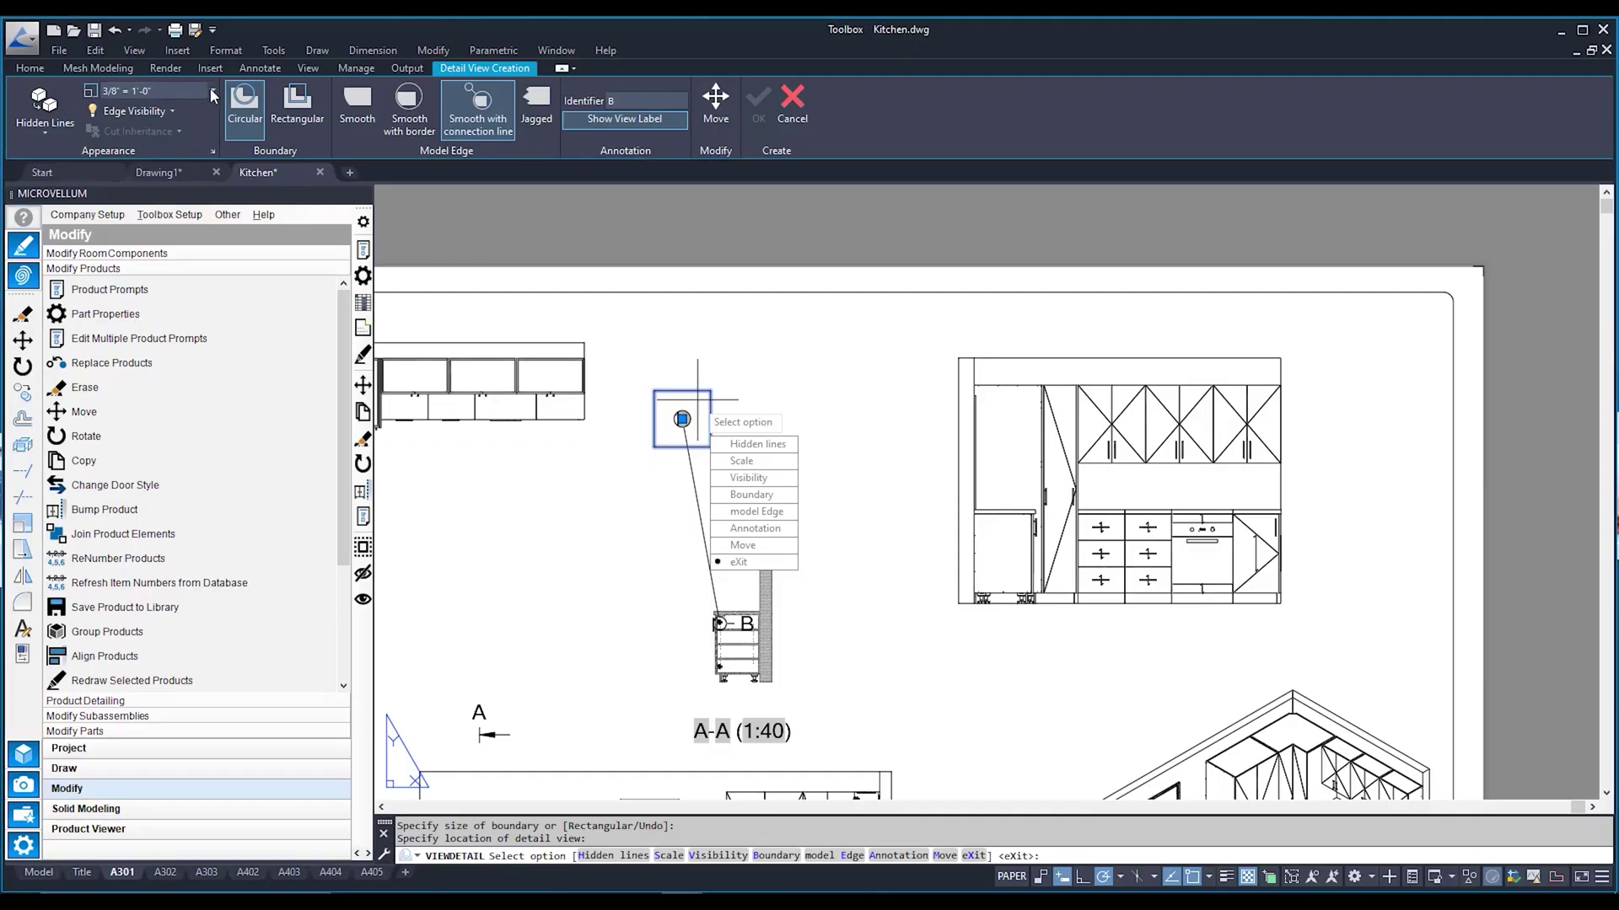
pyautogui.click(213, 91)
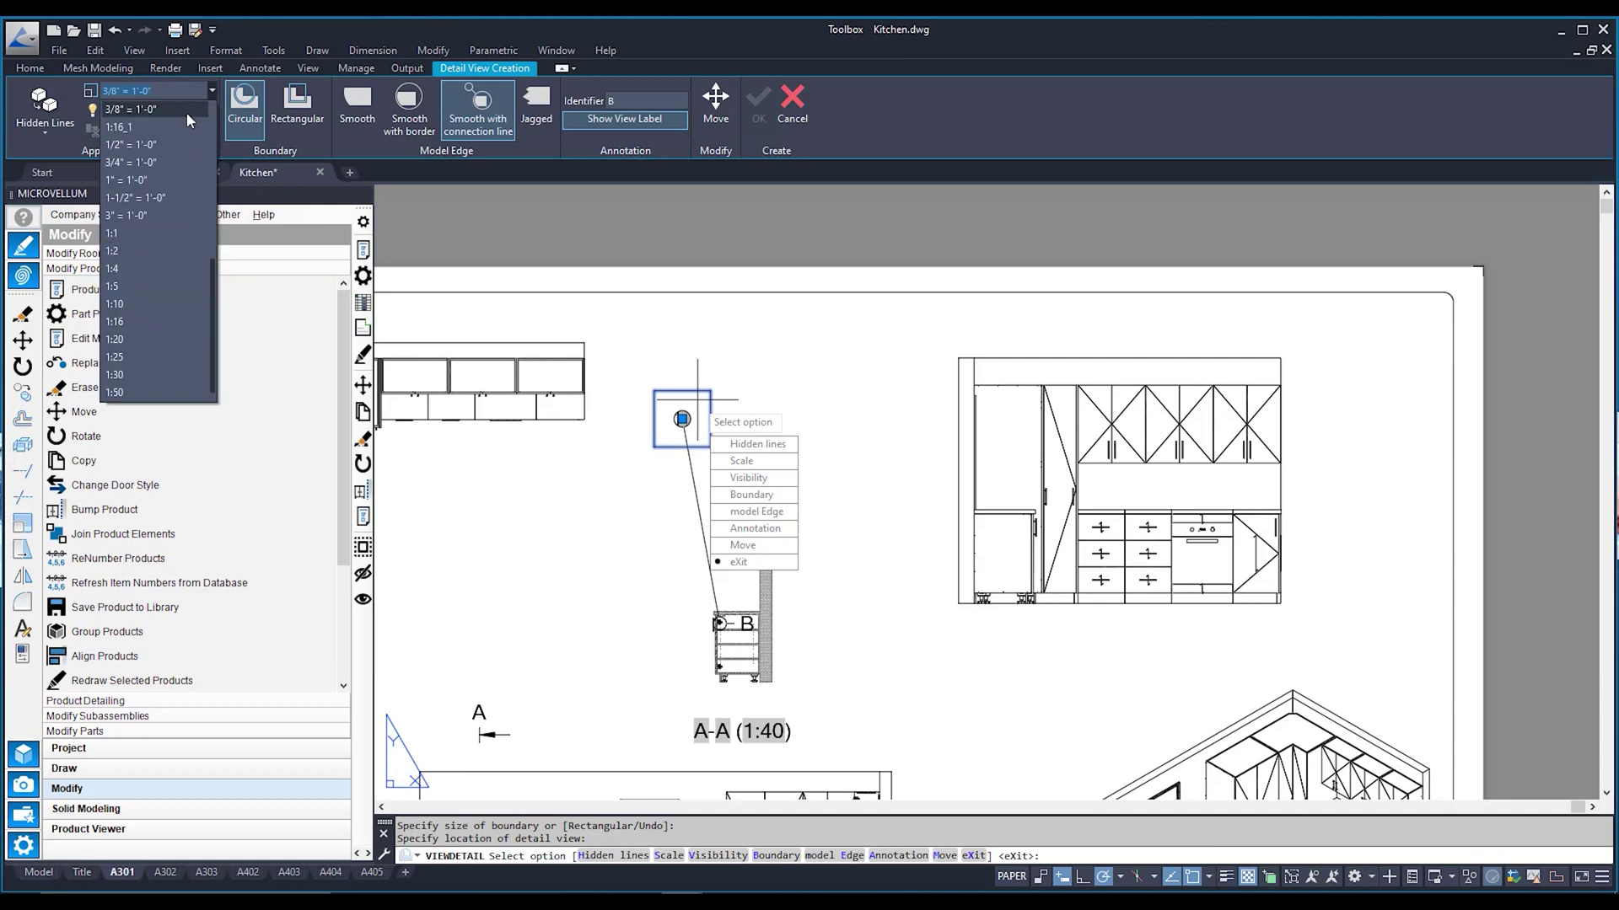
pyautogui.click(148, 286)
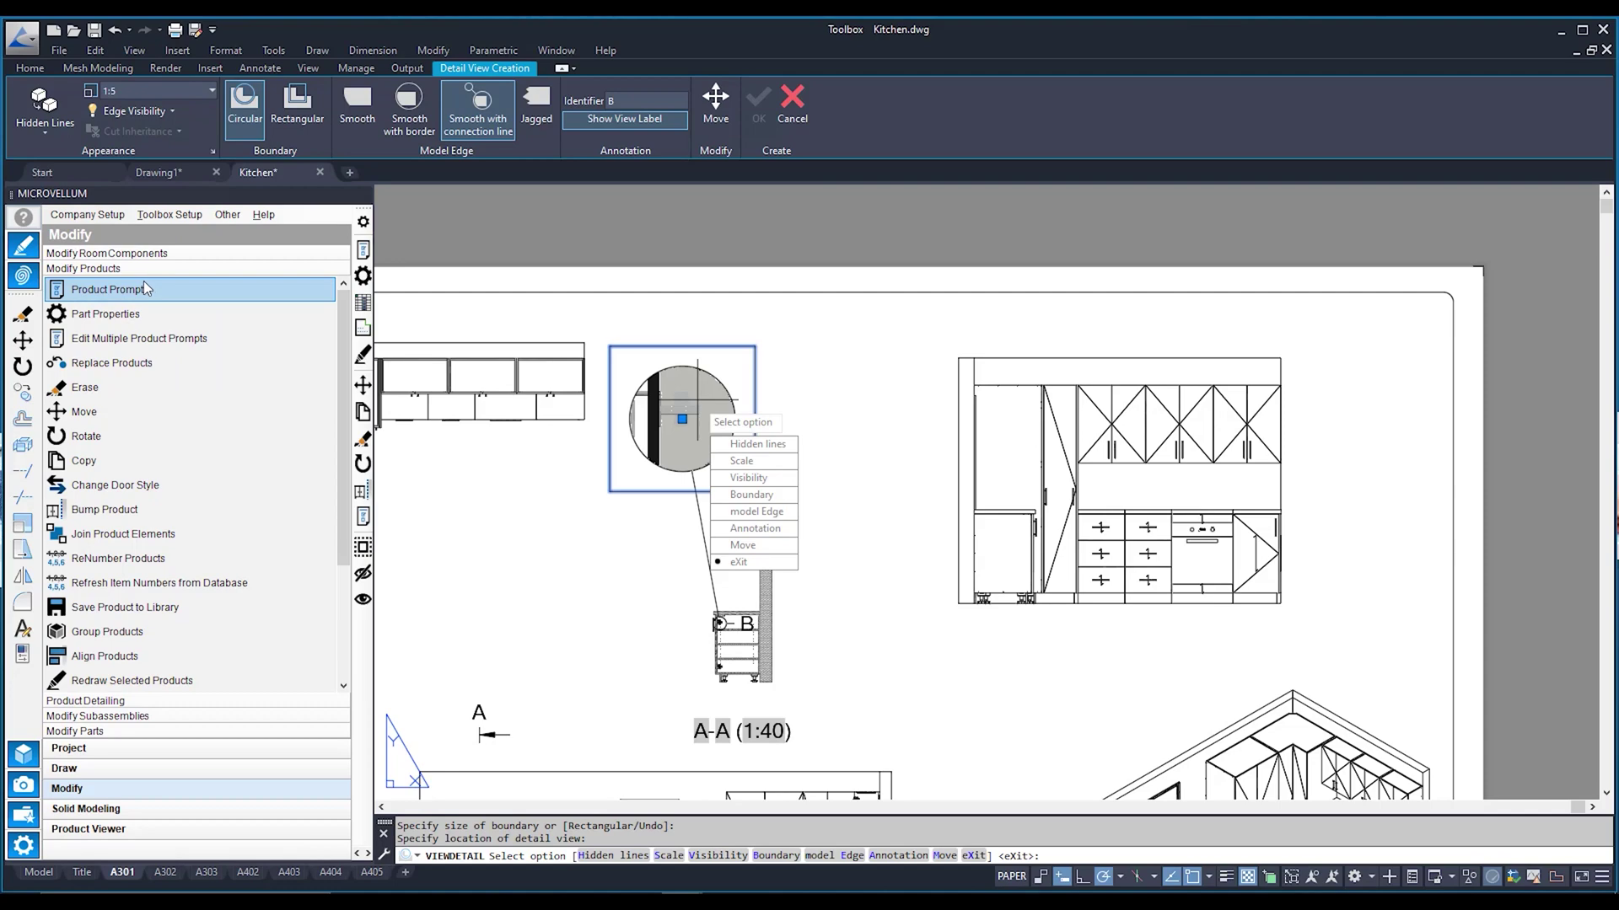
pyautogui.press('Return')
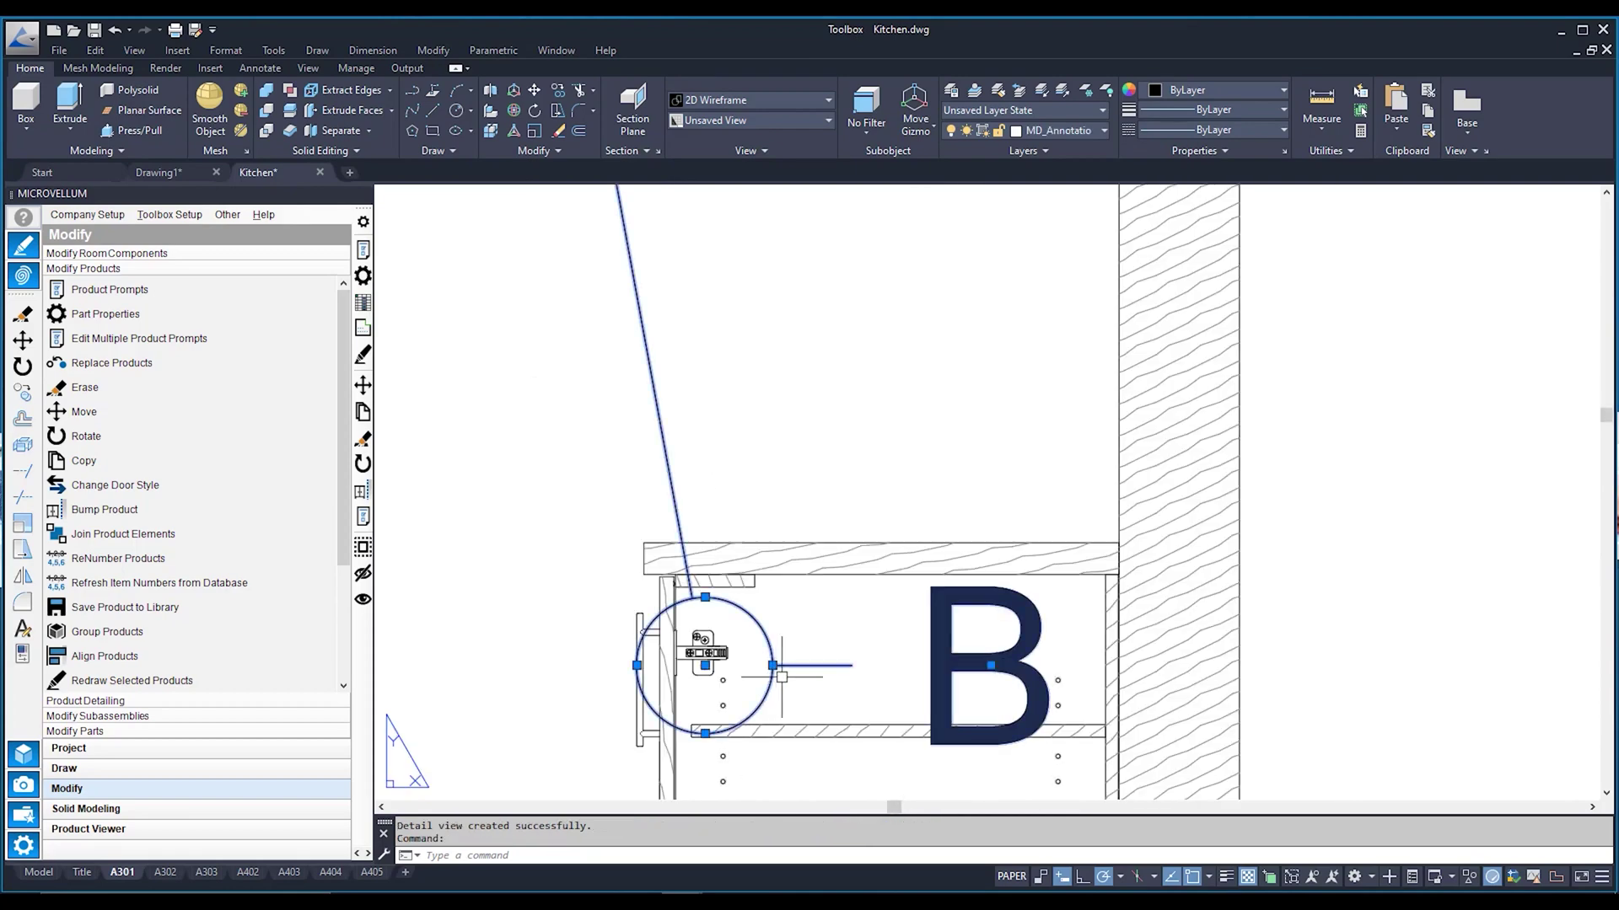
# Step: Move detail B's boundary circle on section A-A so it is centred on the countertop's lower front corner
pyautogui.click(704, 665)
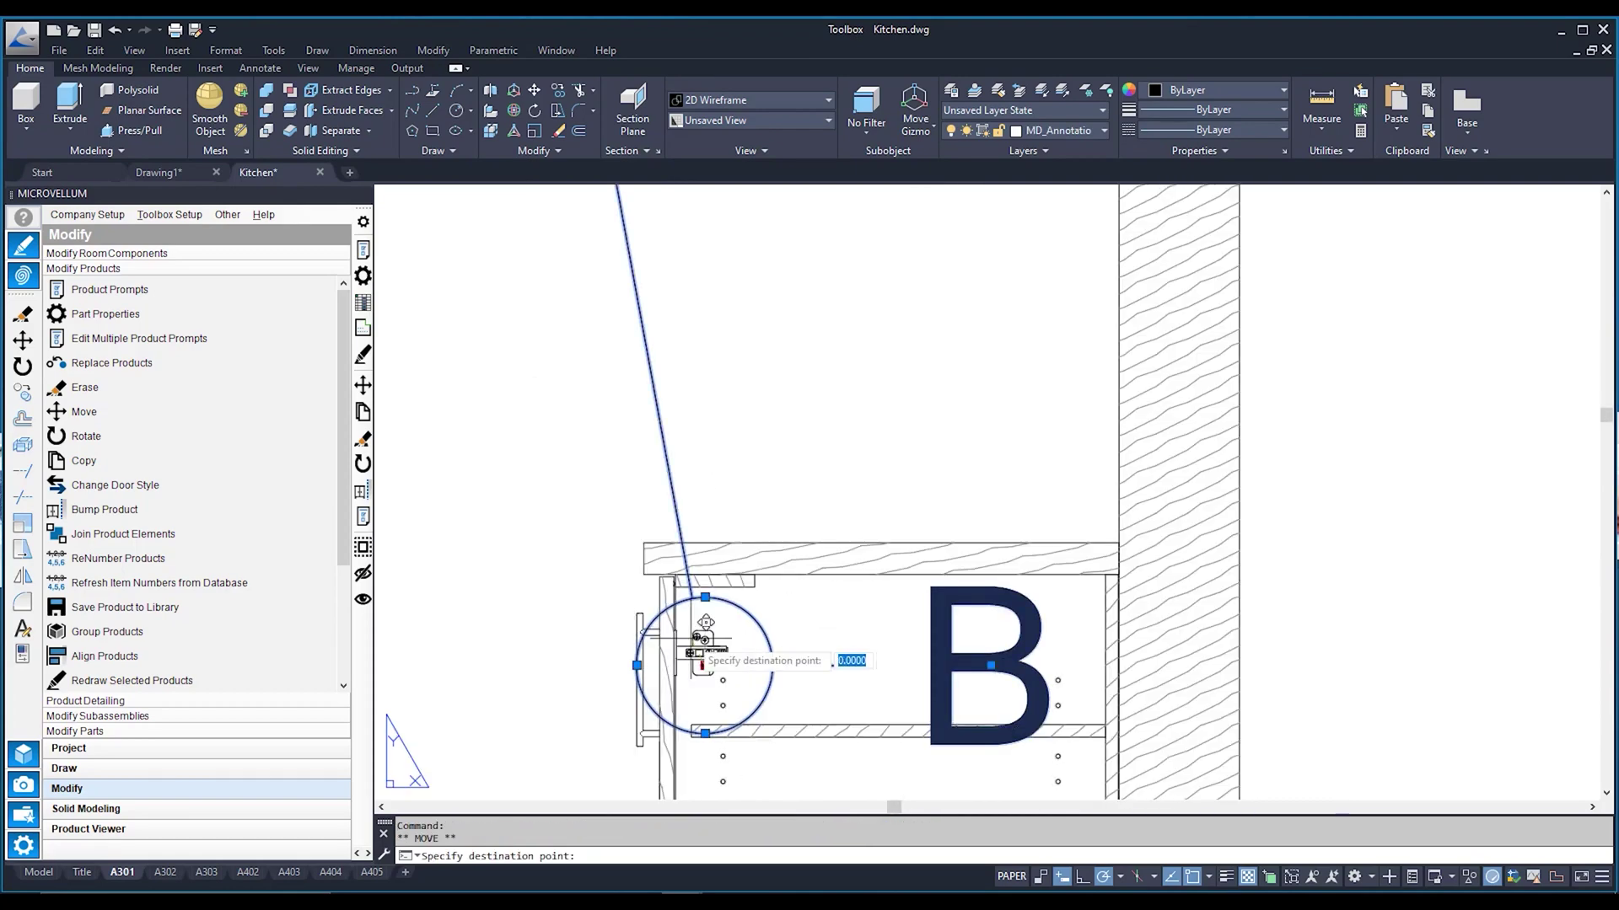
pyautogui.click(660, 553)
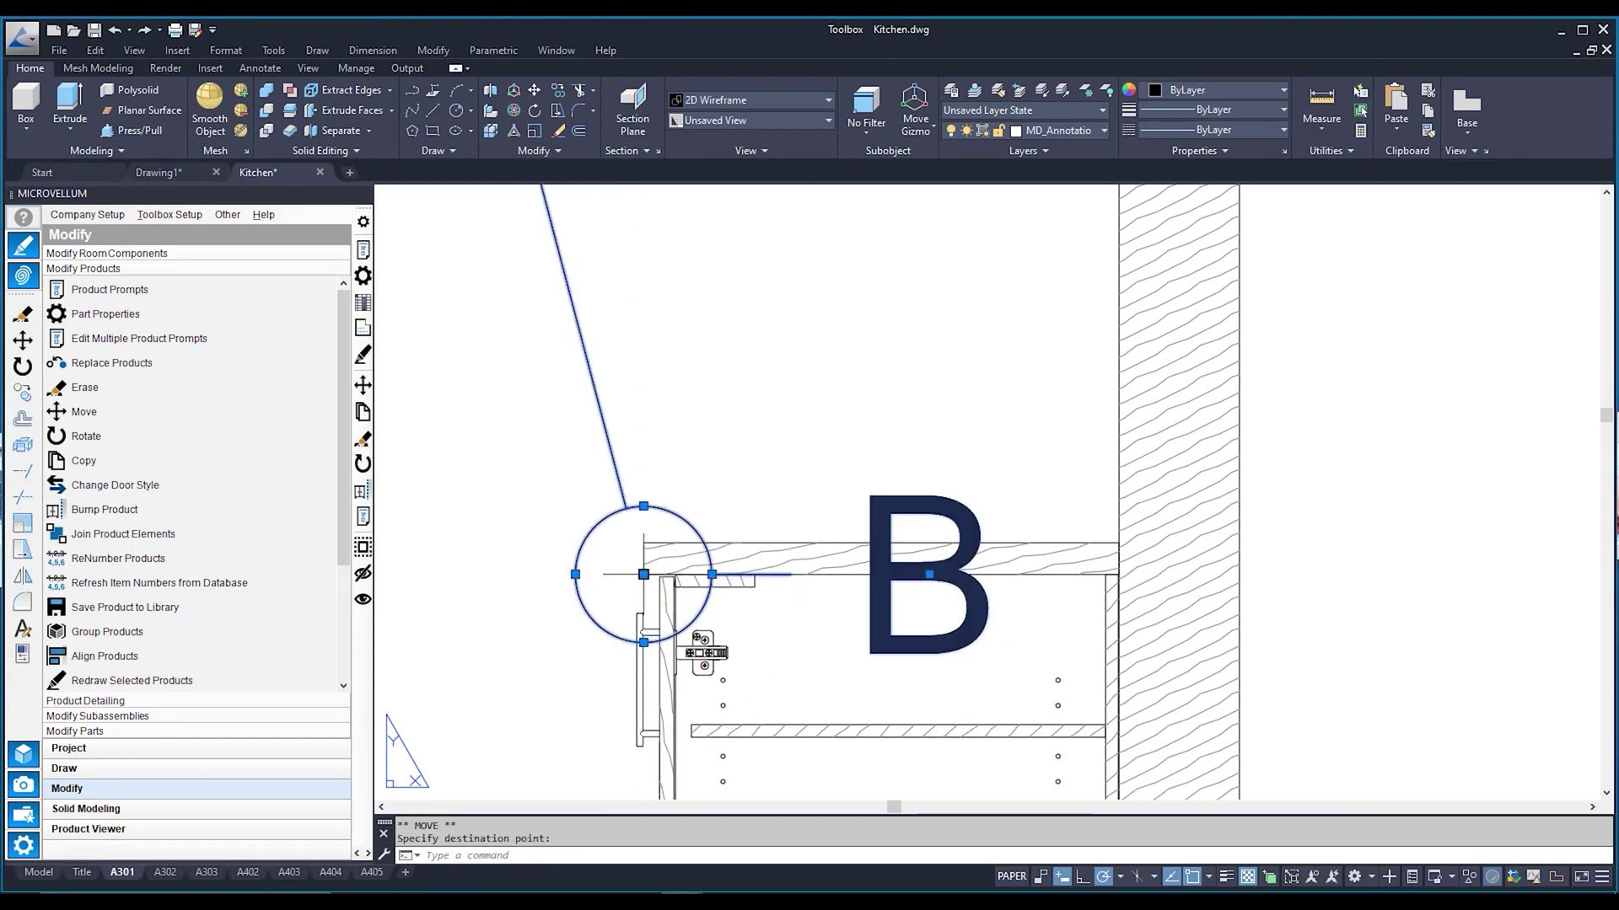
pyautogui.scroll(-6, 776, 433)
pyautogui.moveTo(675, 190); pyautogui.dragTo(693, 624, button='middle')
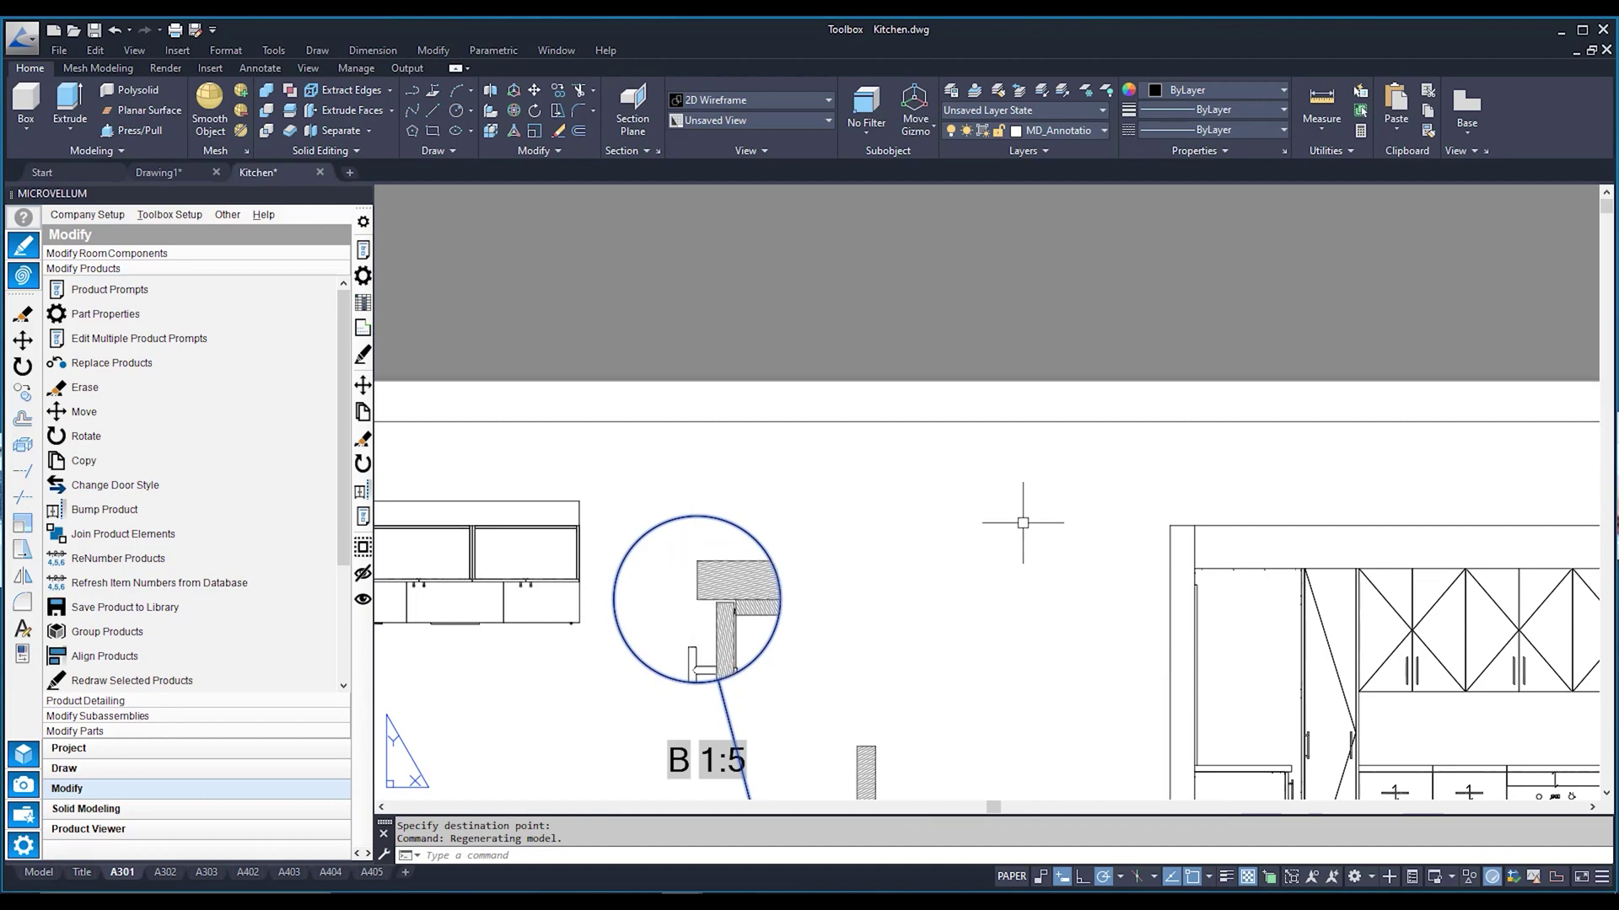
pyautogui.scroll(-4, 1037, 517)
pyautogui.moveTo(1032, 573); pyautogui.dragTo(996, 473, button='middle')
pyautogui.press('Escape')
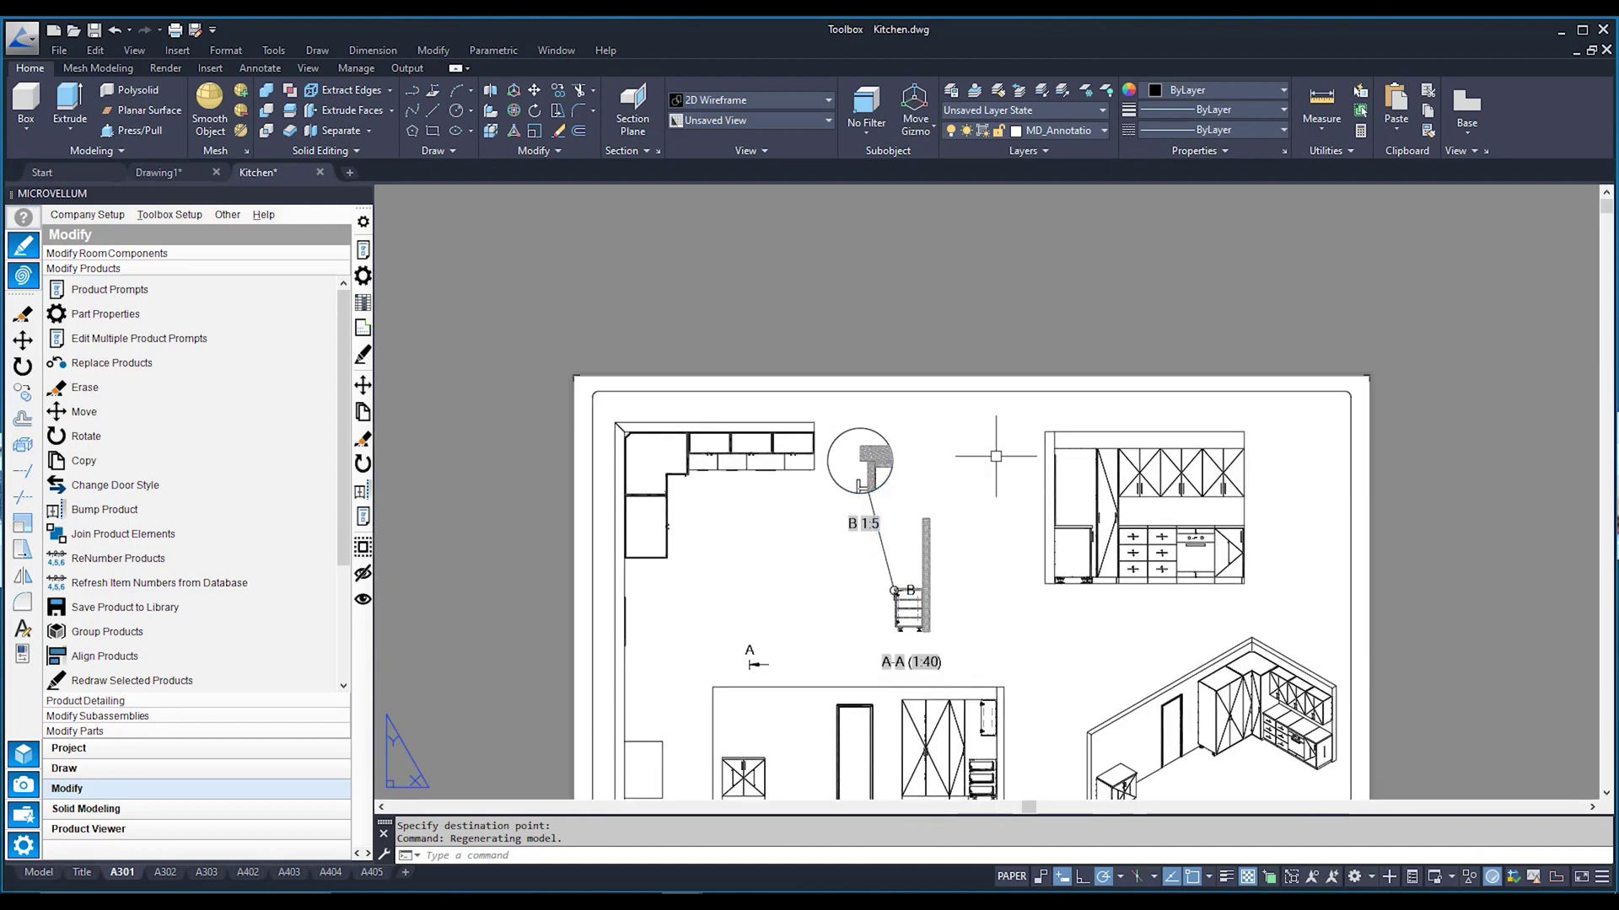
pyautogui.moveTo(994, 608); pyautogui.dragTo(983, 533, button='middle')
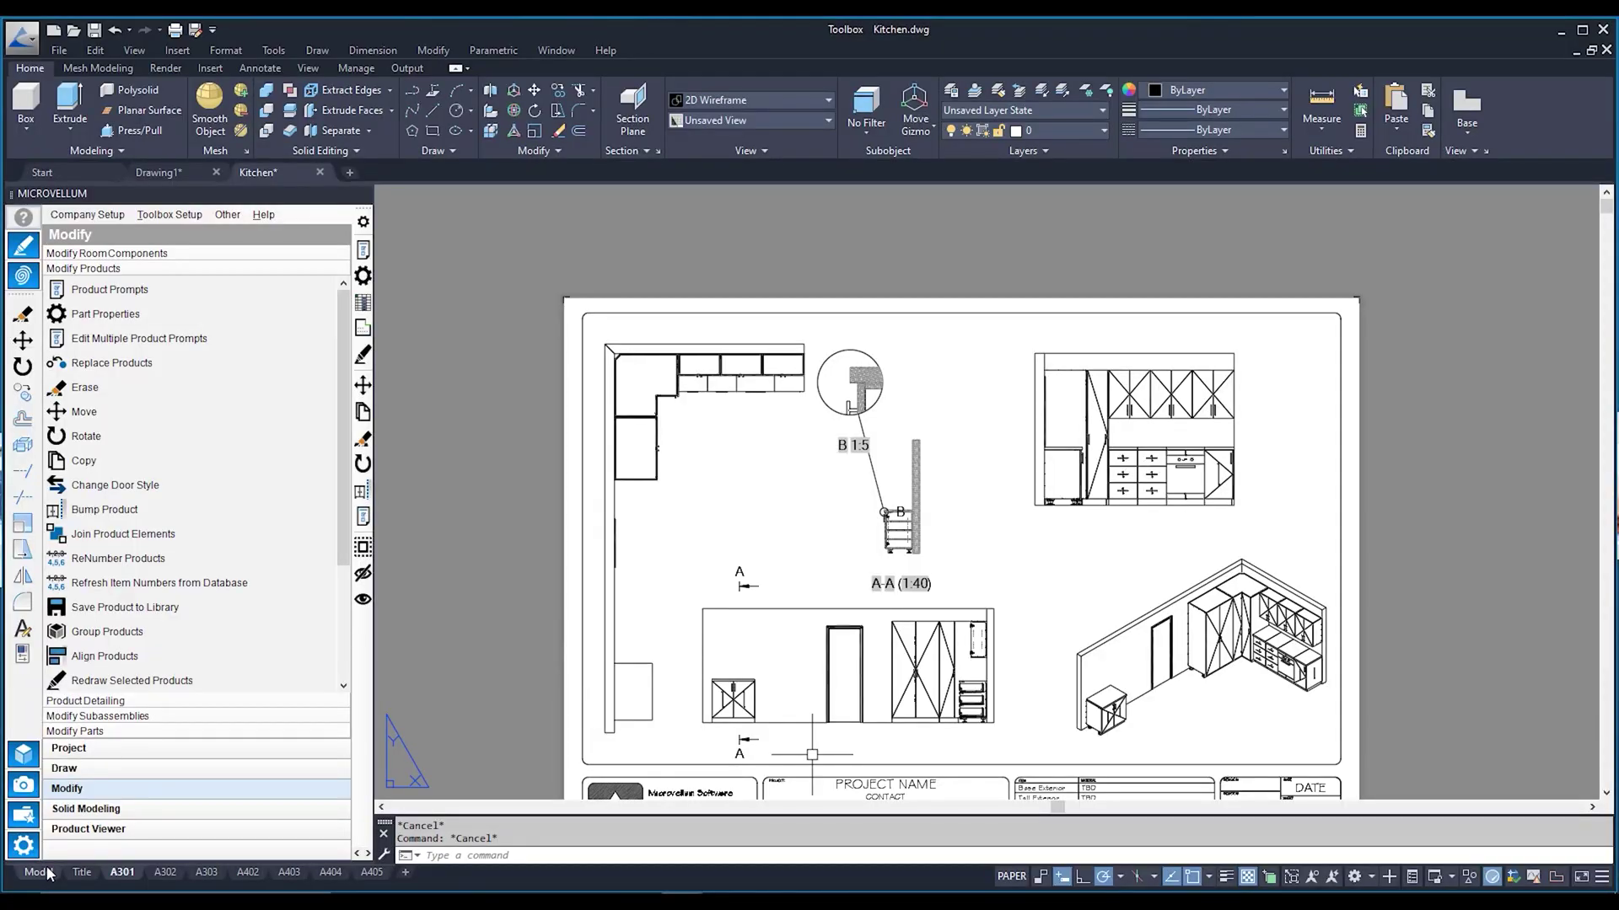
# Step: In model space, edit the product prompts of the Base 2 Door cabinet below the door and set its width to 1000
pyautogui.click(39, 872)
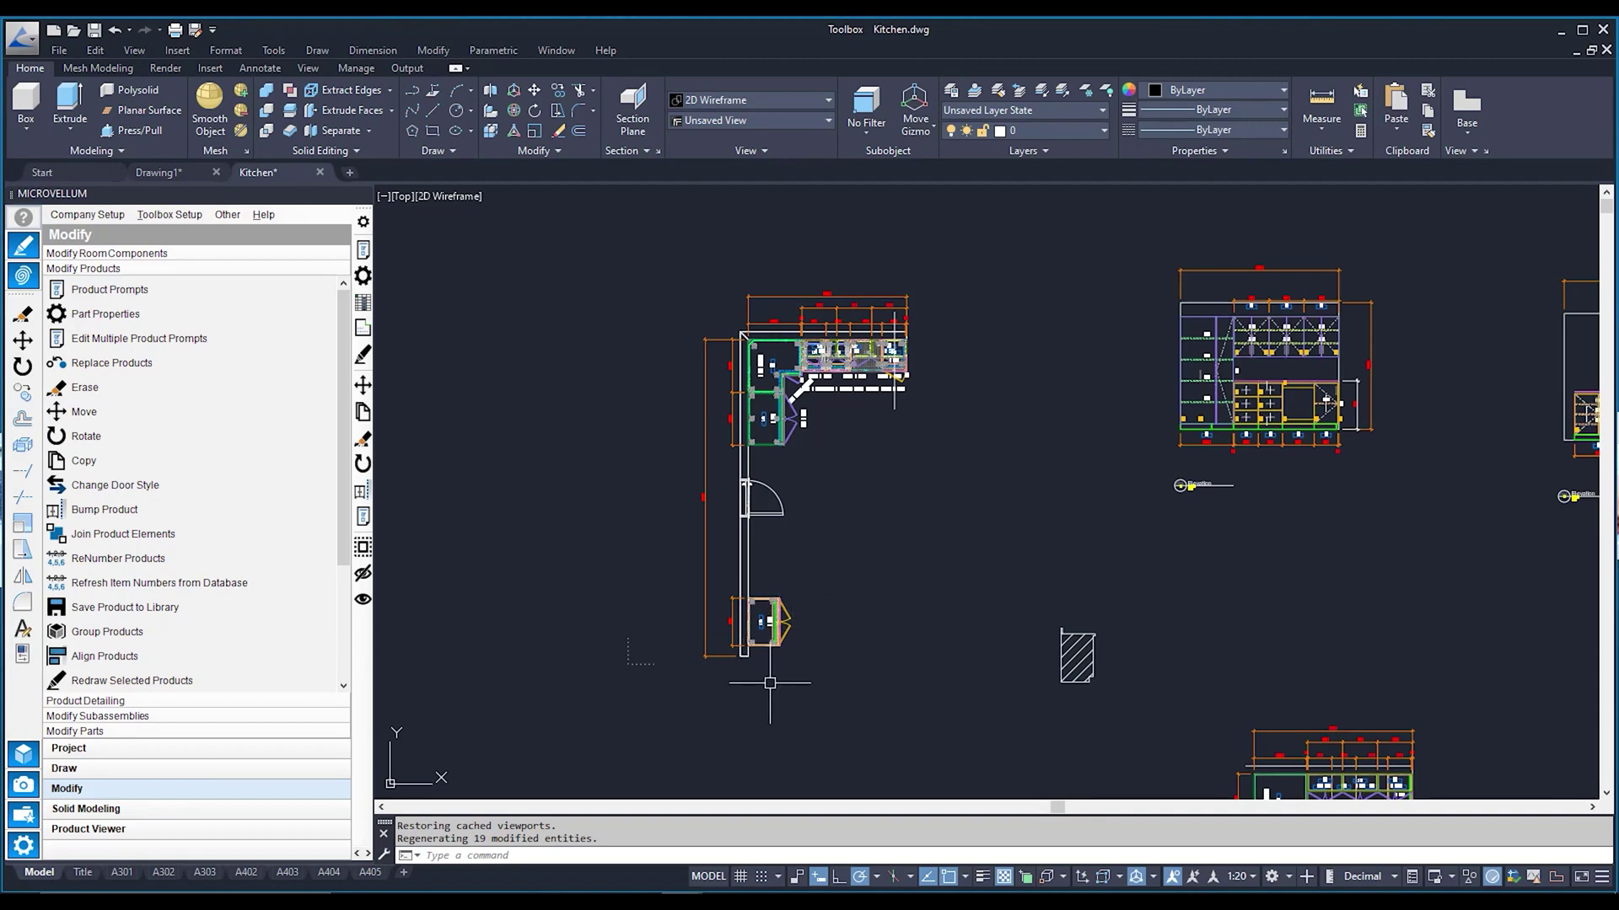
pyautogui.click(194, 295)
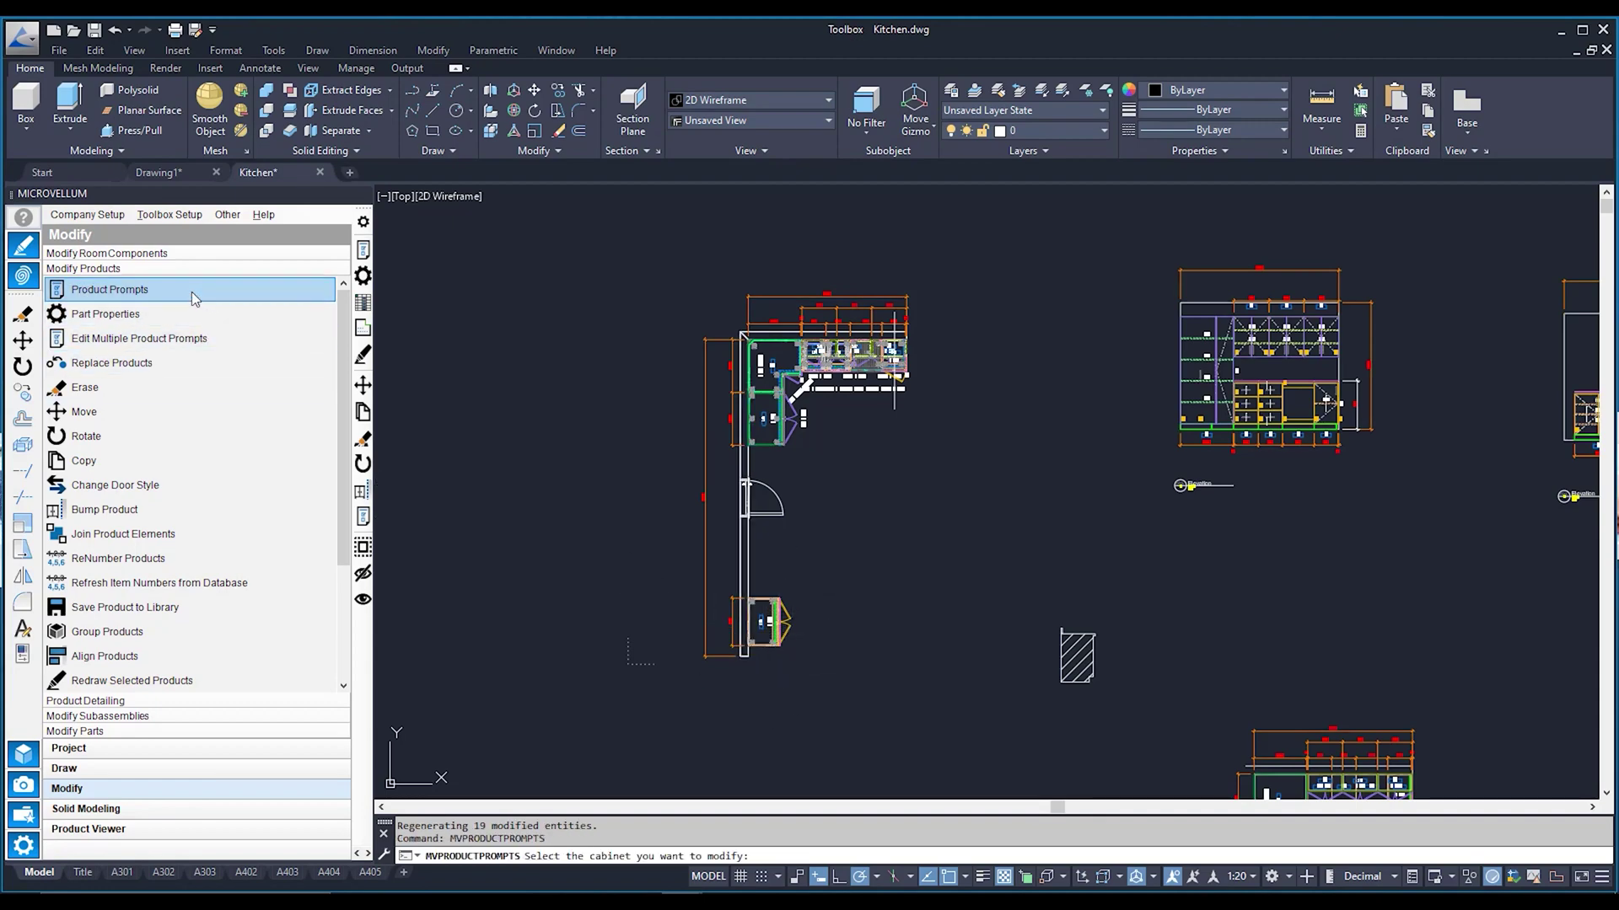
pyautogui.click(767, 622)
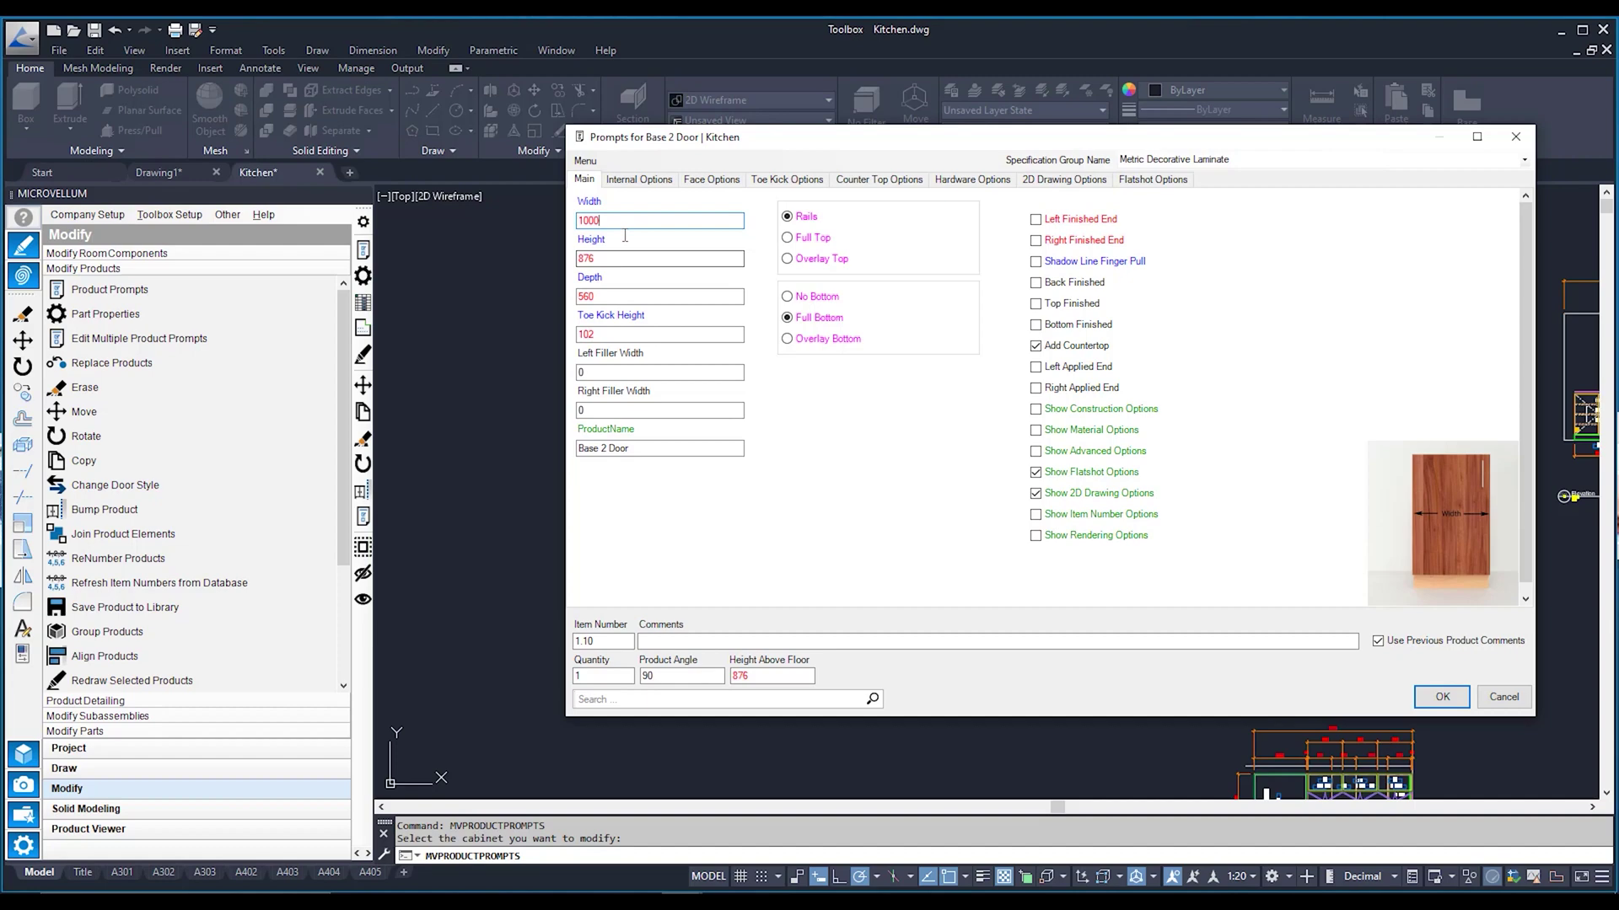
pyautogui.press('Return')
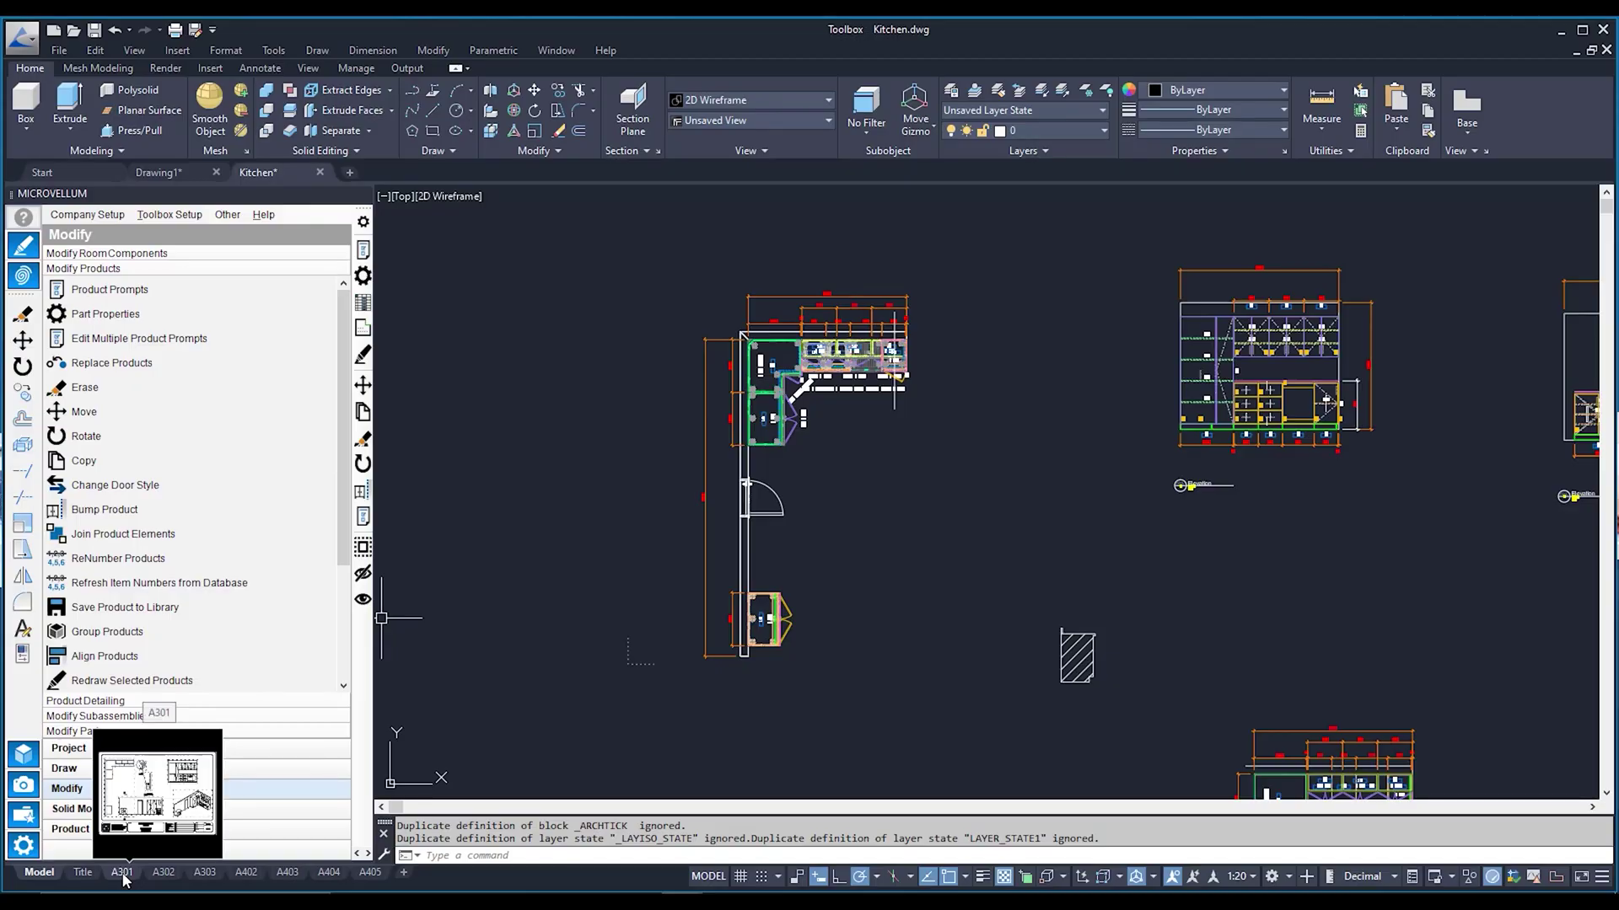
# Step: On sheet A301, edit the front elevation's model space selection to add the resized base cabinet back to the view
pyautogui.click(122, 873)
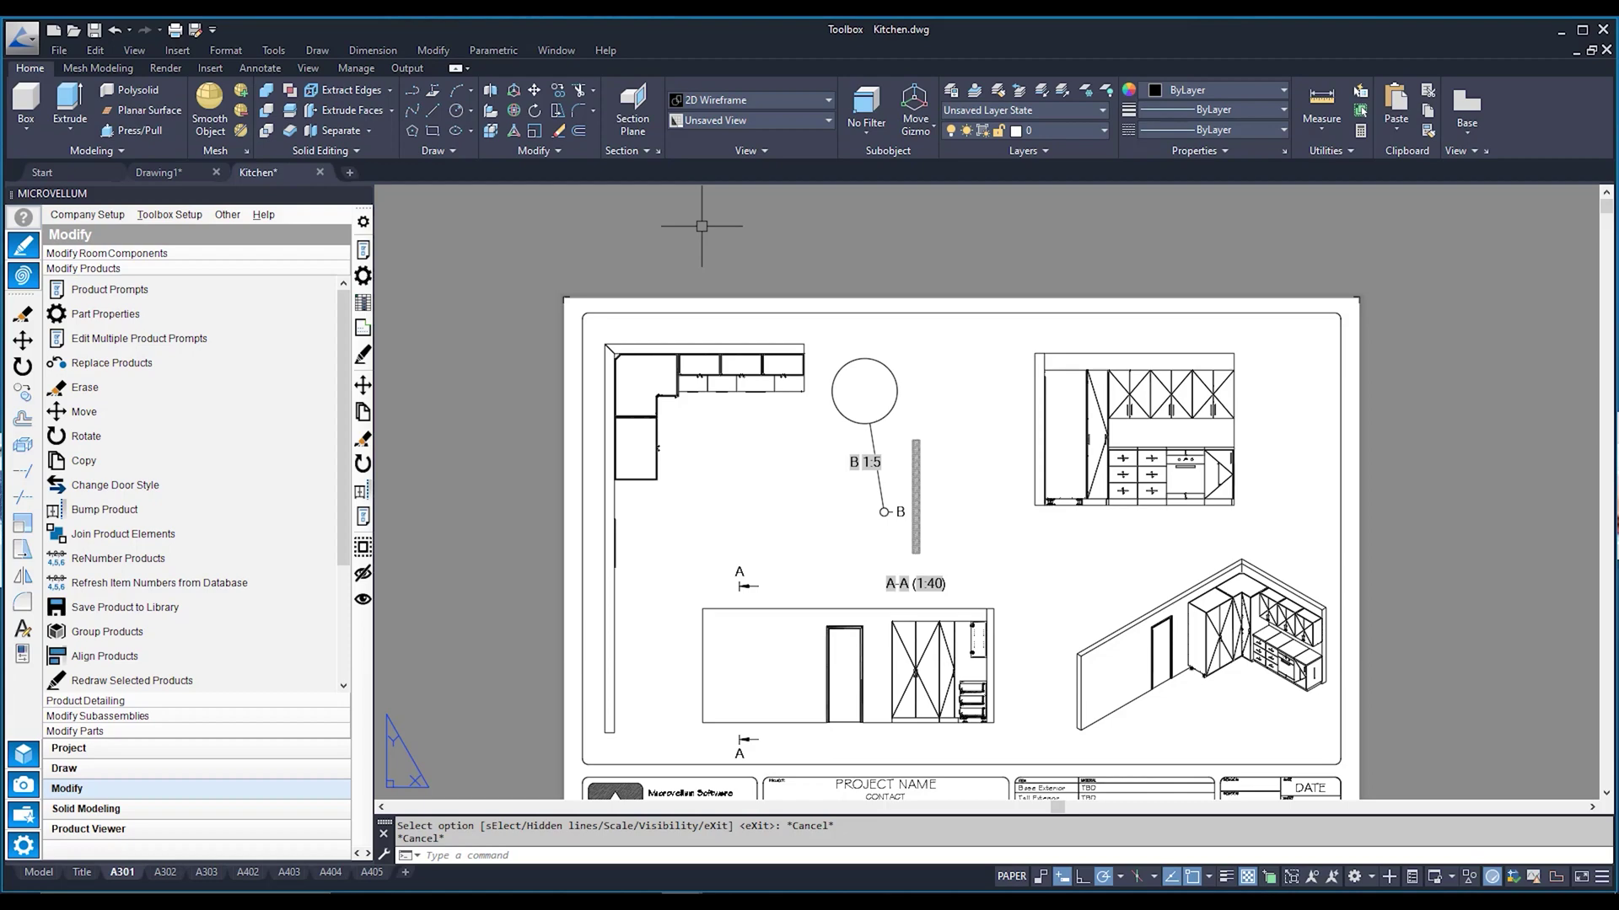
pyautogui.click(1218, 428)
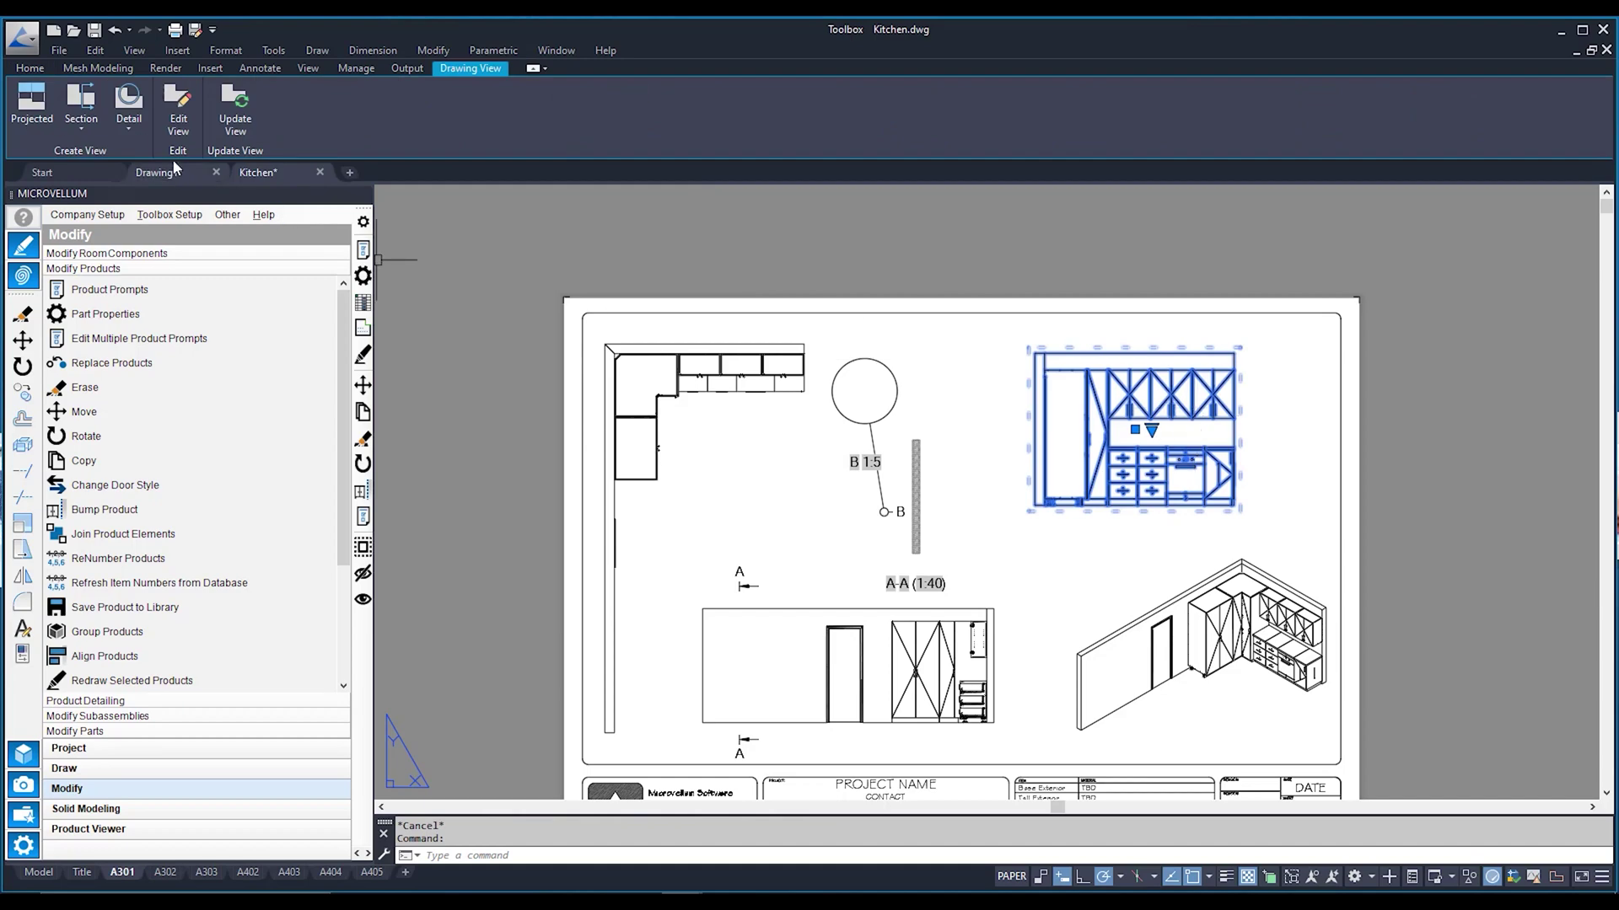
pyautogui.click(178, 105)
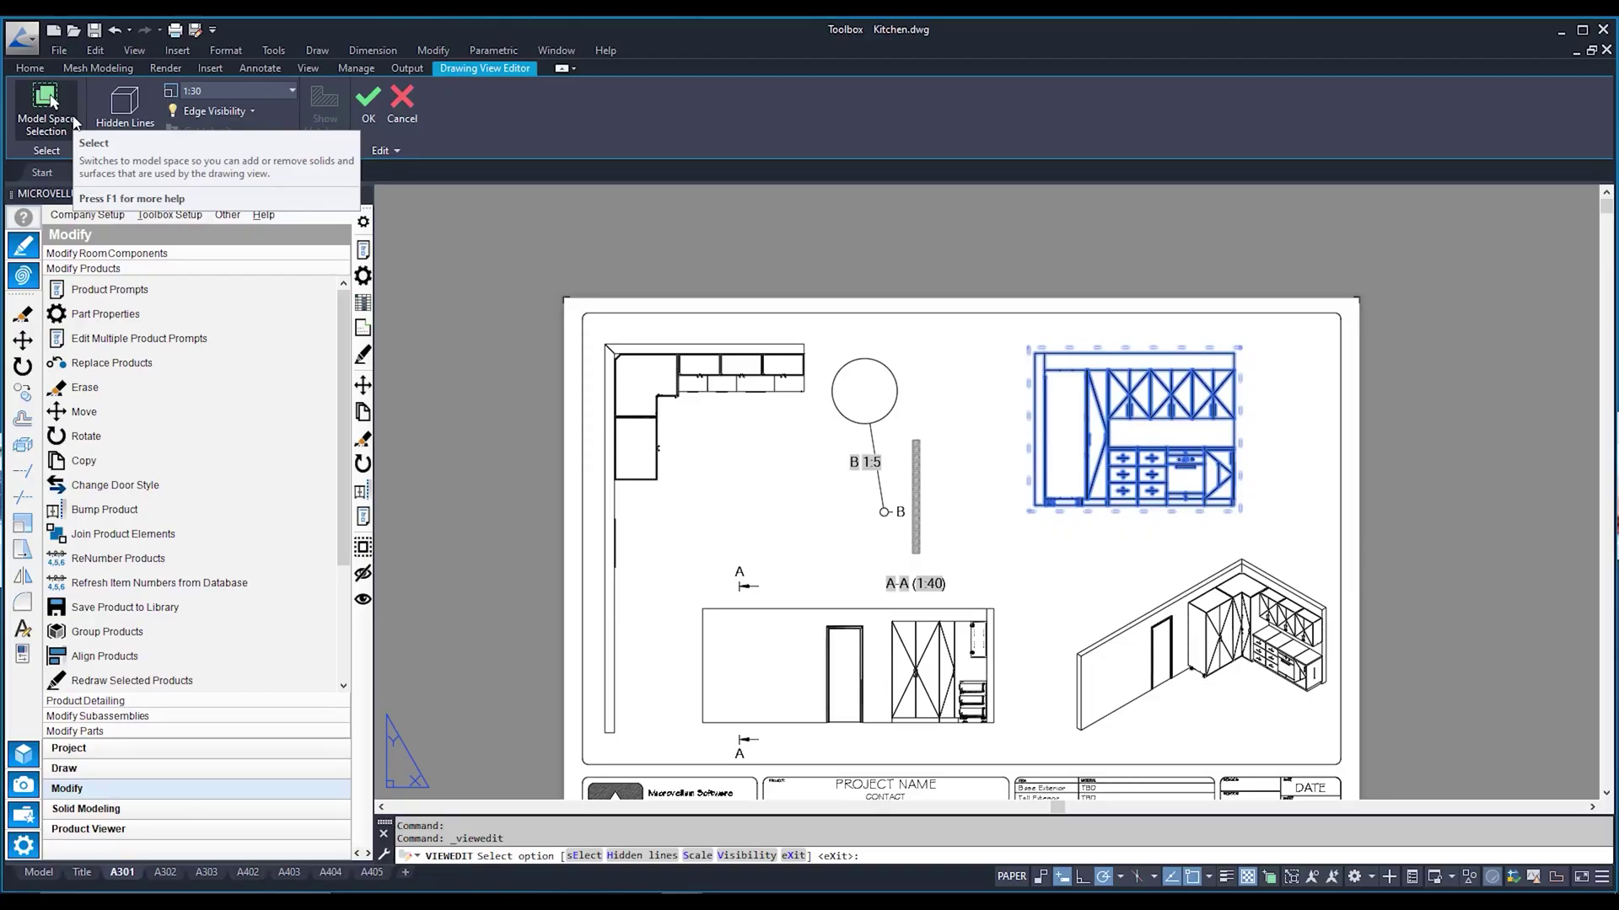
pyautogui.click(72, 115)
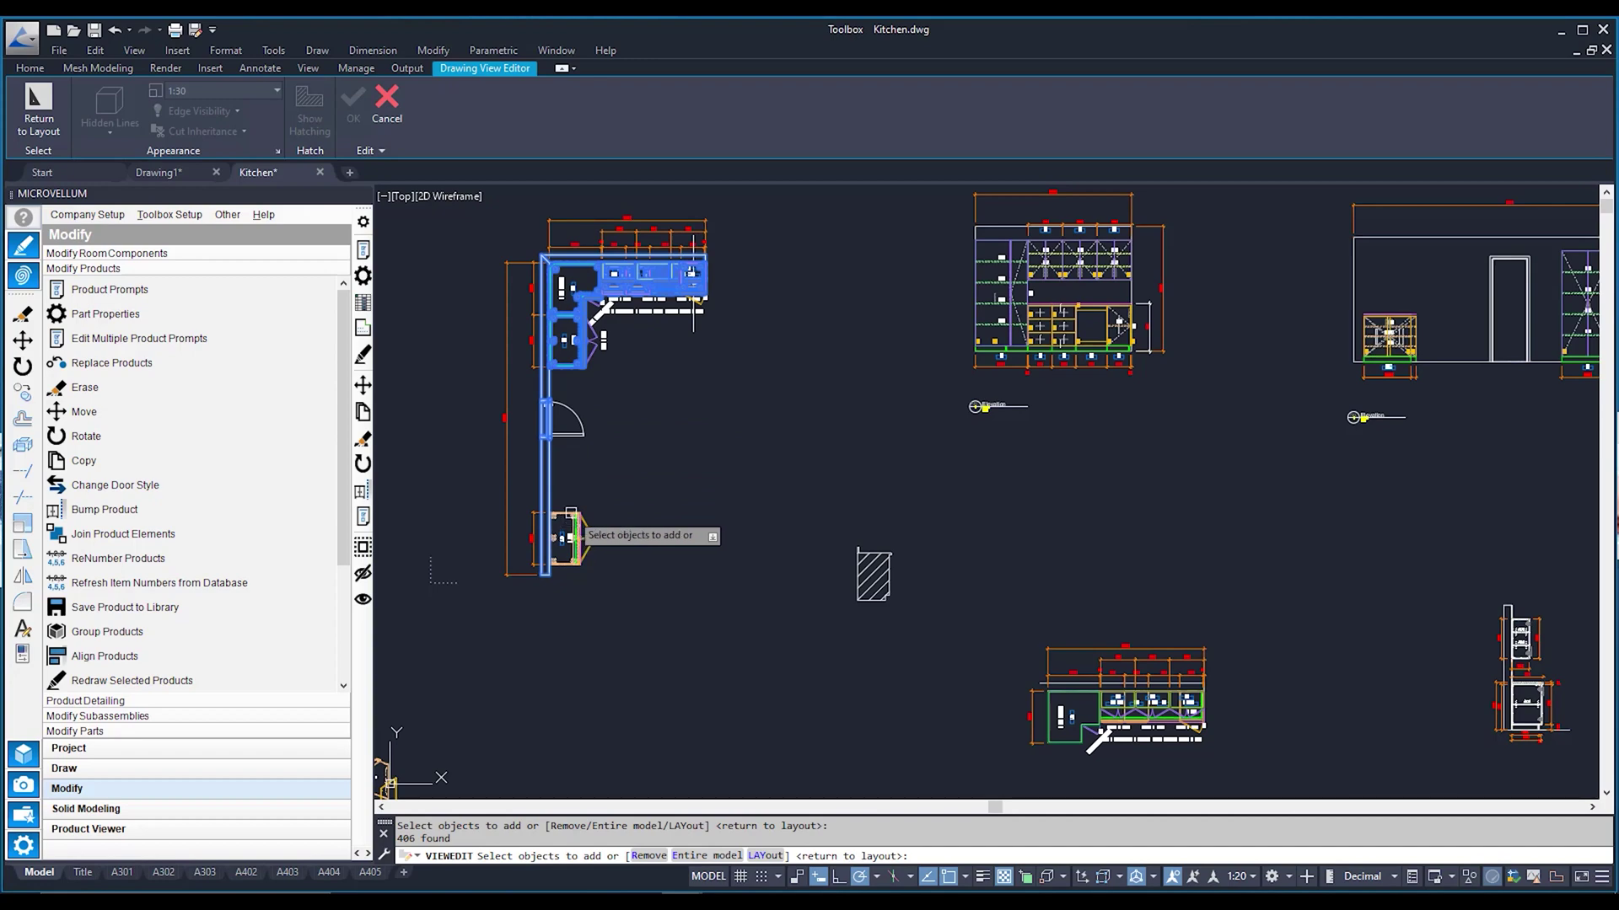
pyautogui.click(508, 469)
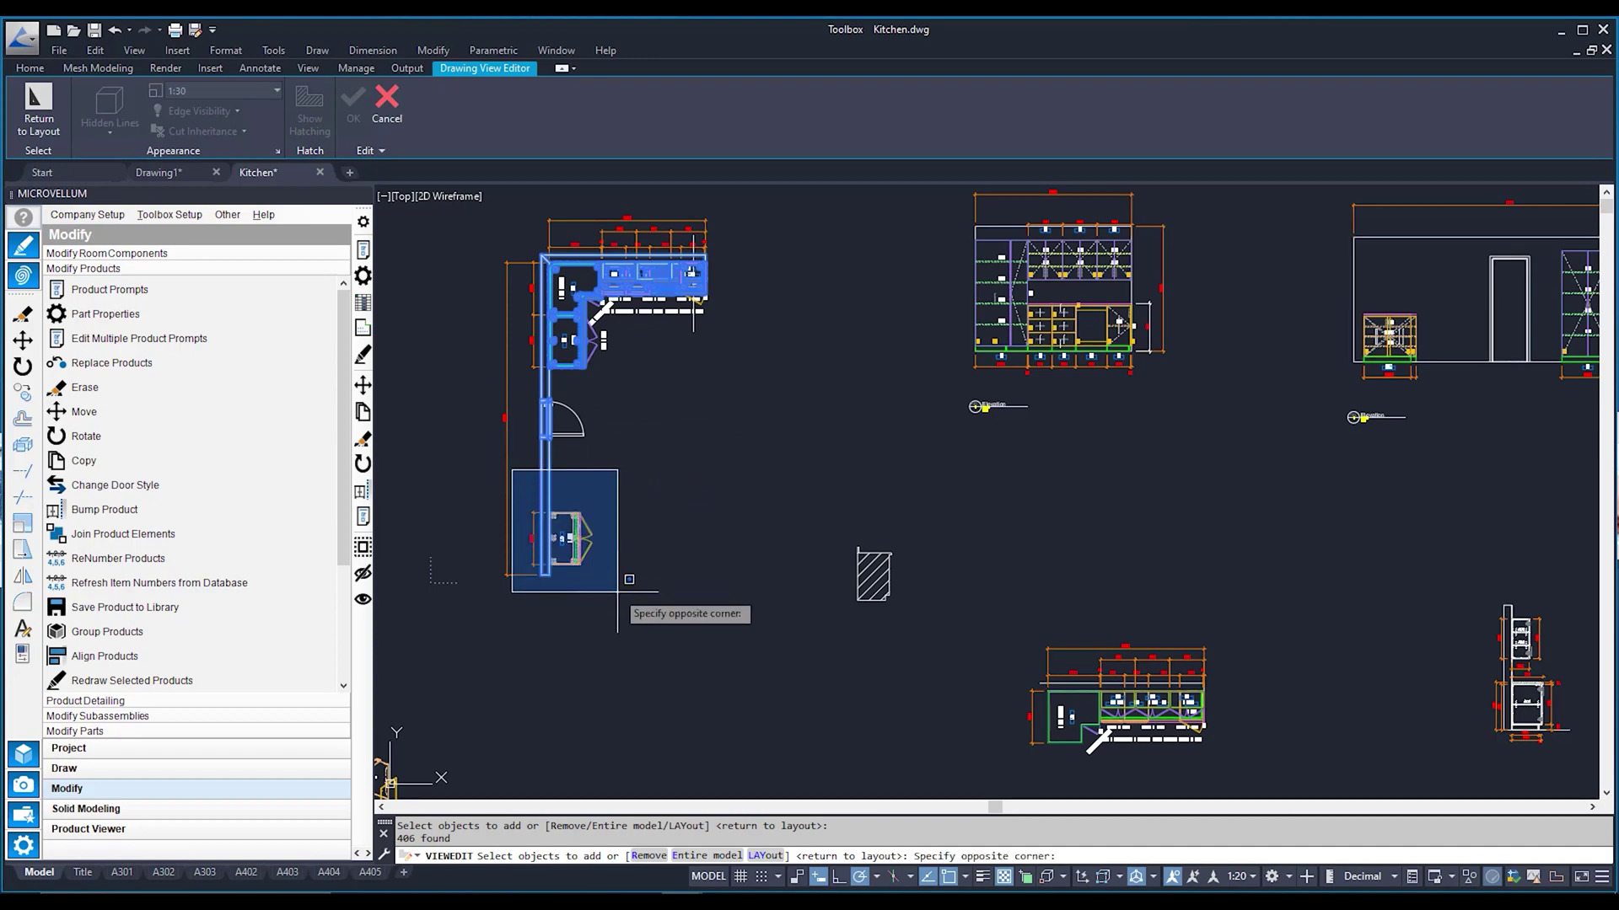
pyautogui.click(623, 606)
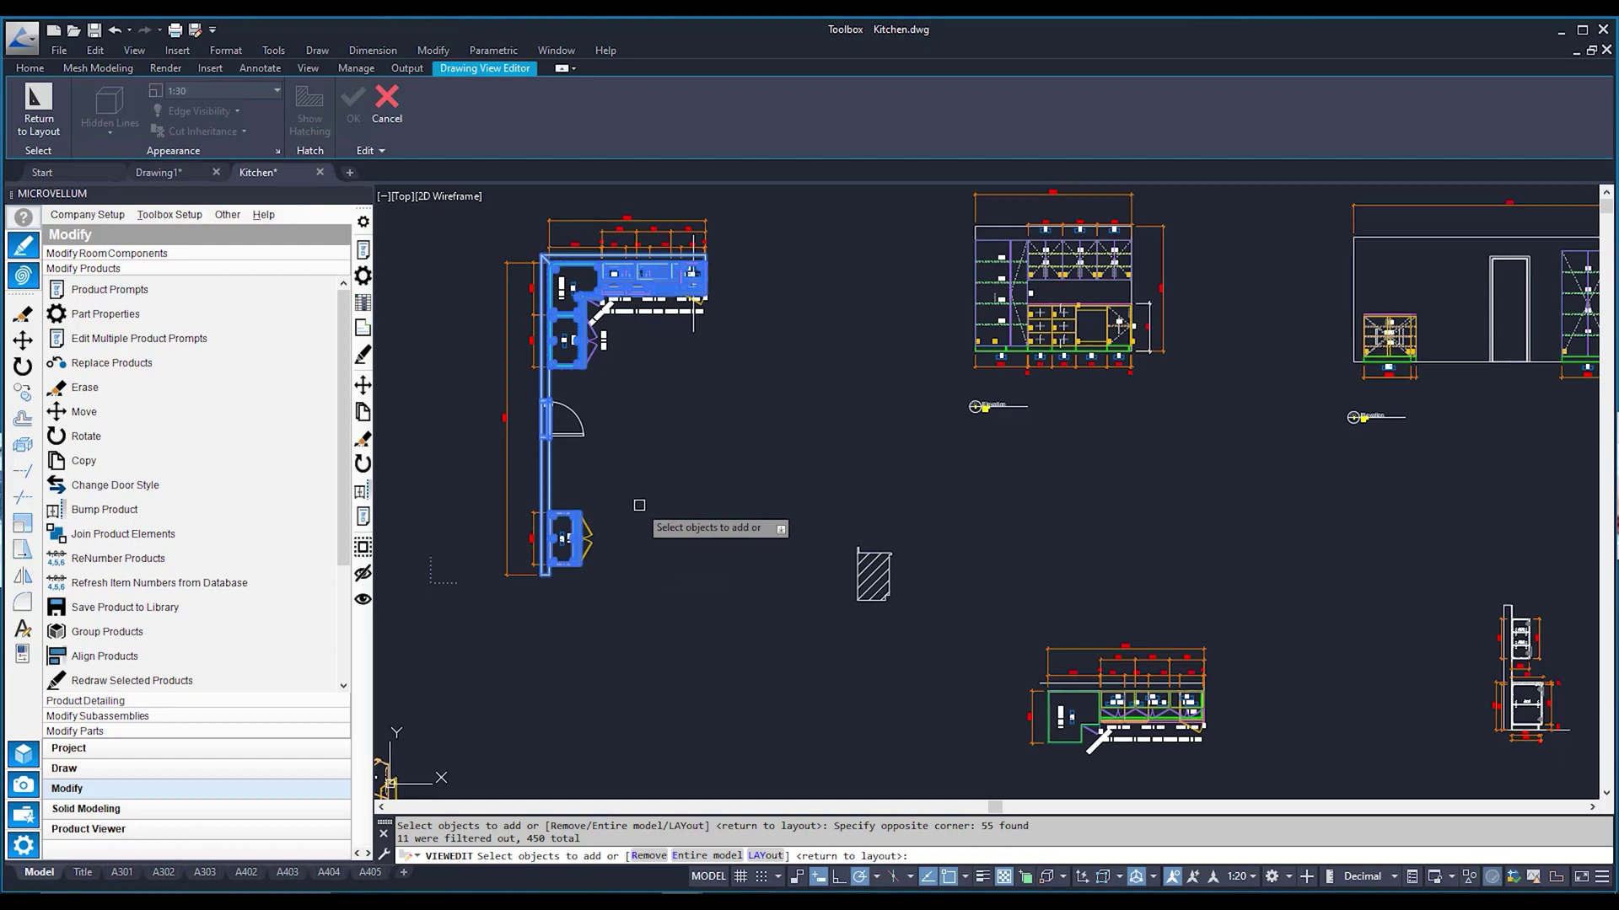
pyautogui.press('Return')
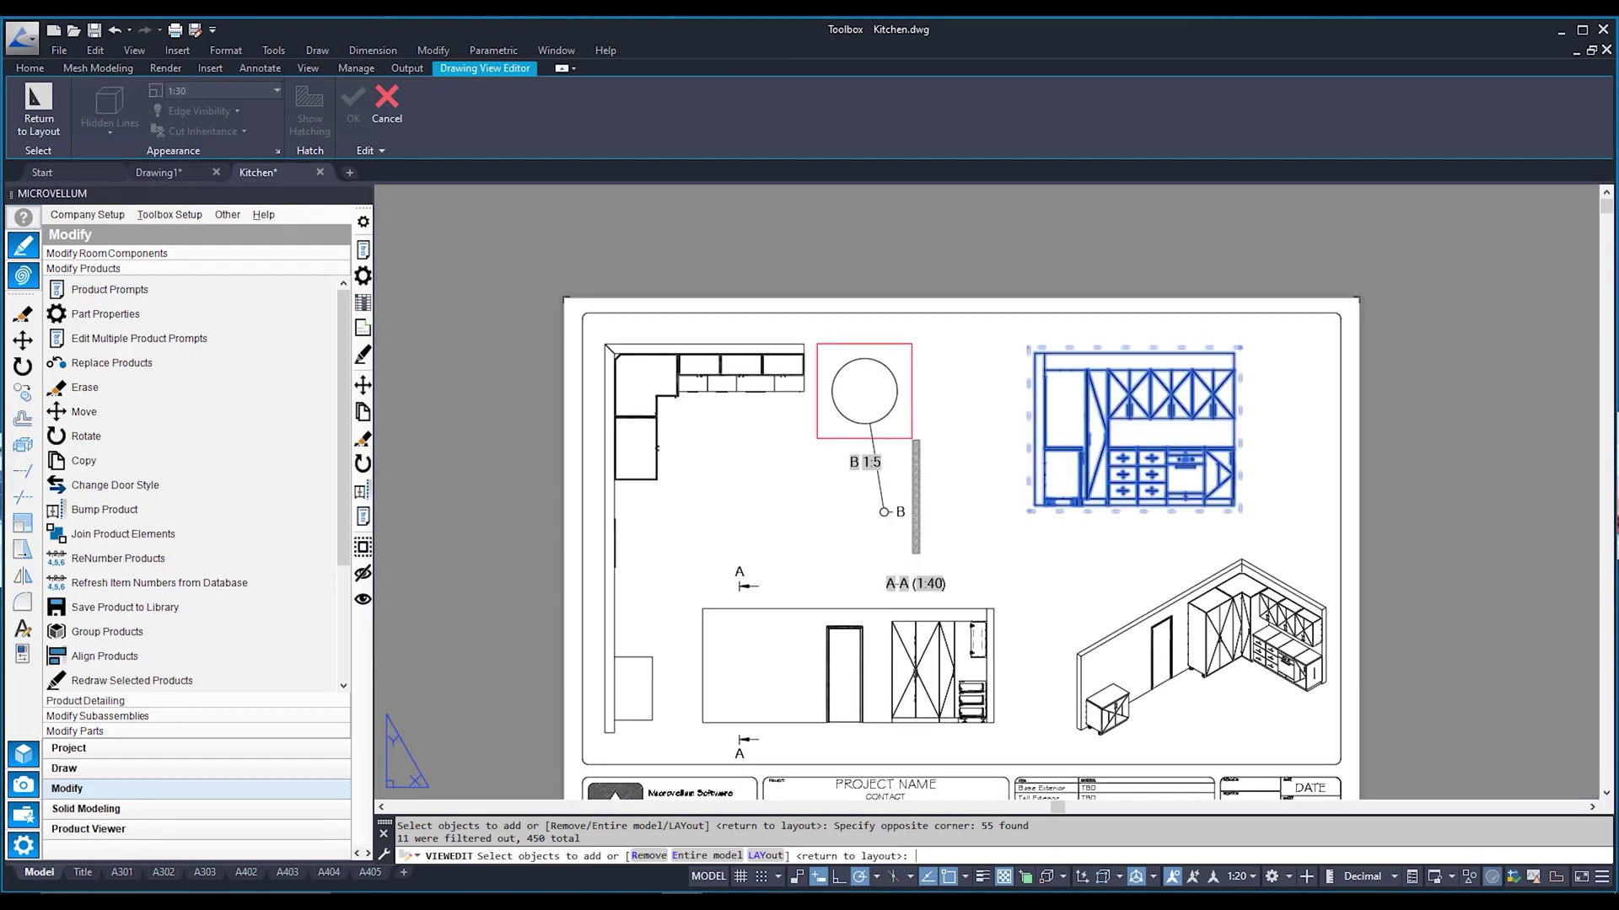
pyautogui.press('Return')
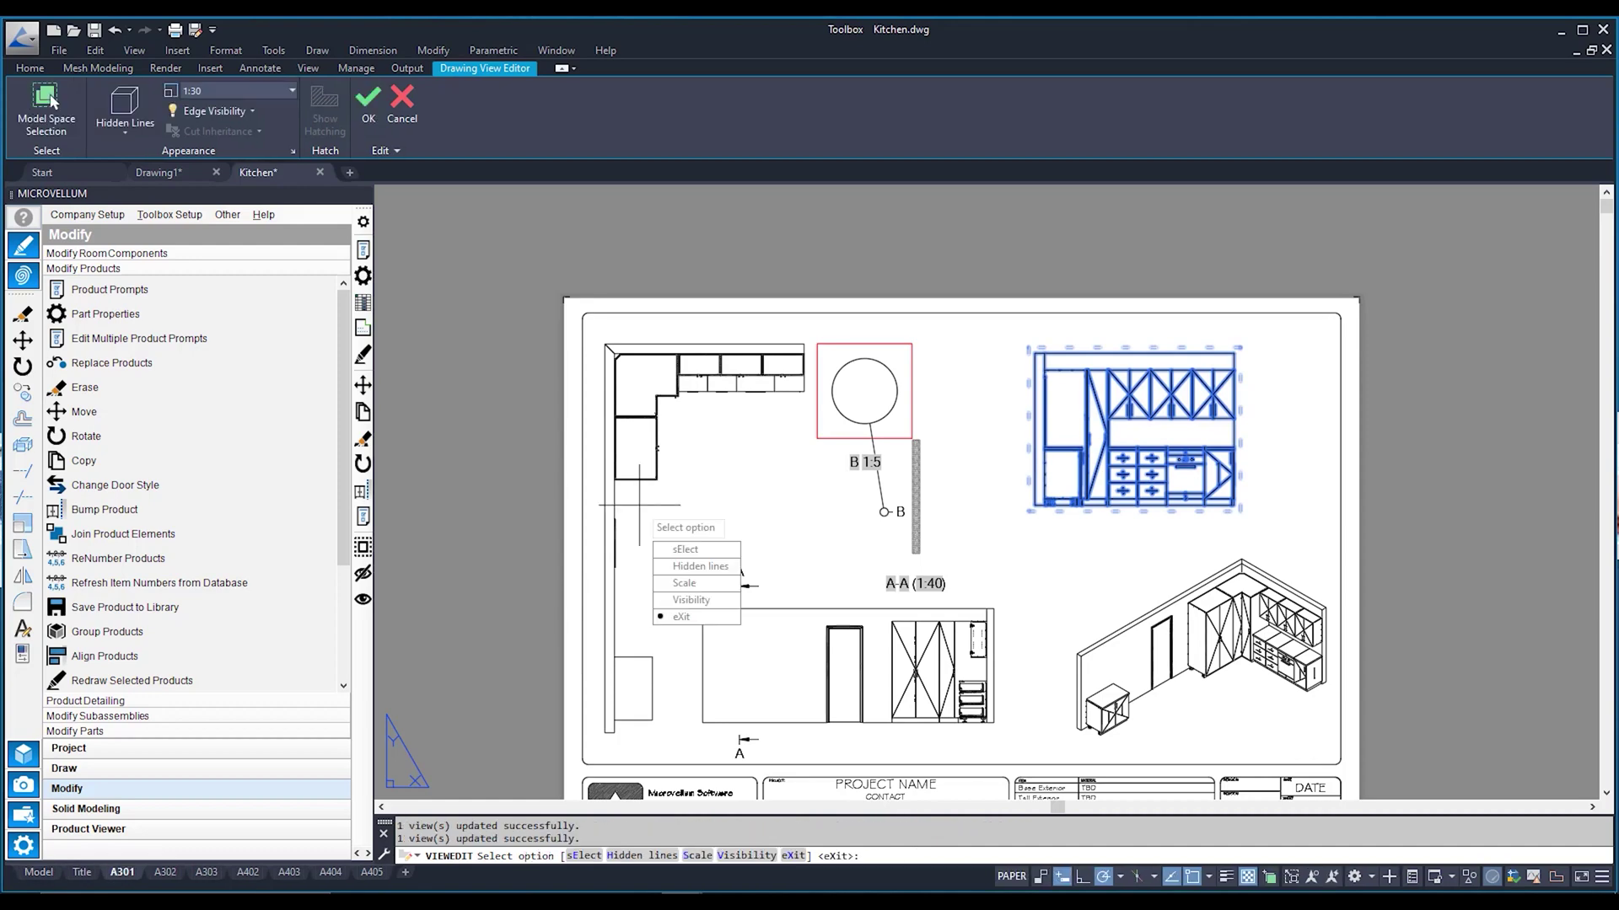
pyautogui.press('Escape')
# Step: Edit the model space selection of the 1:40 elevation below section A-A, adding the resized base cabinet below the door back to the view
pyautogui.click(788, 702)
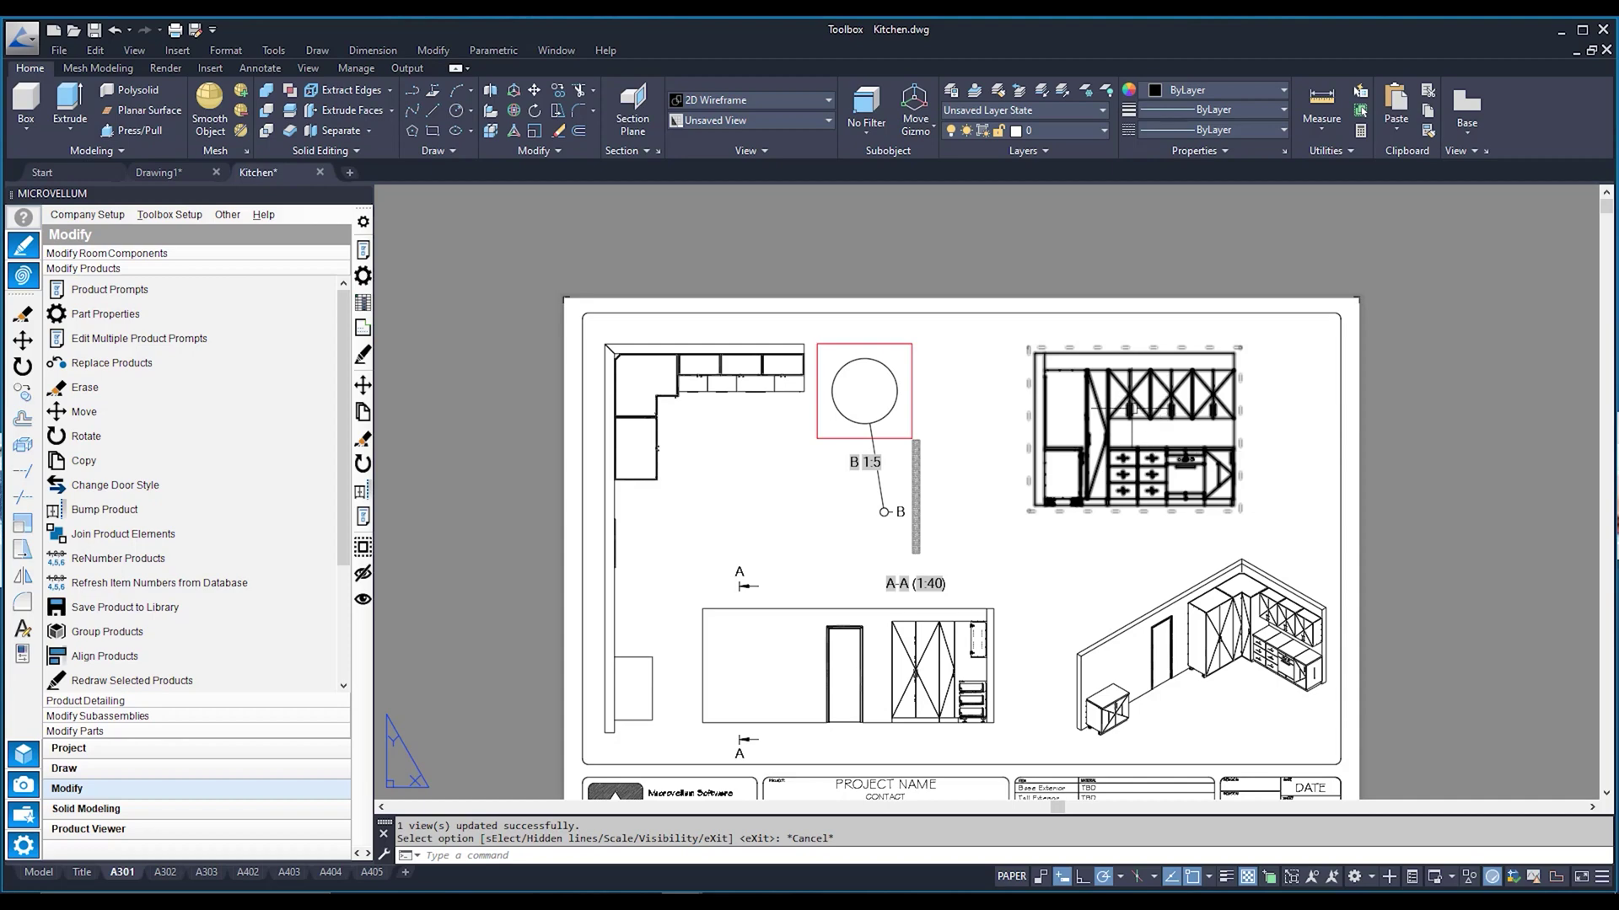
pyautogui.moveTo(948, 653)
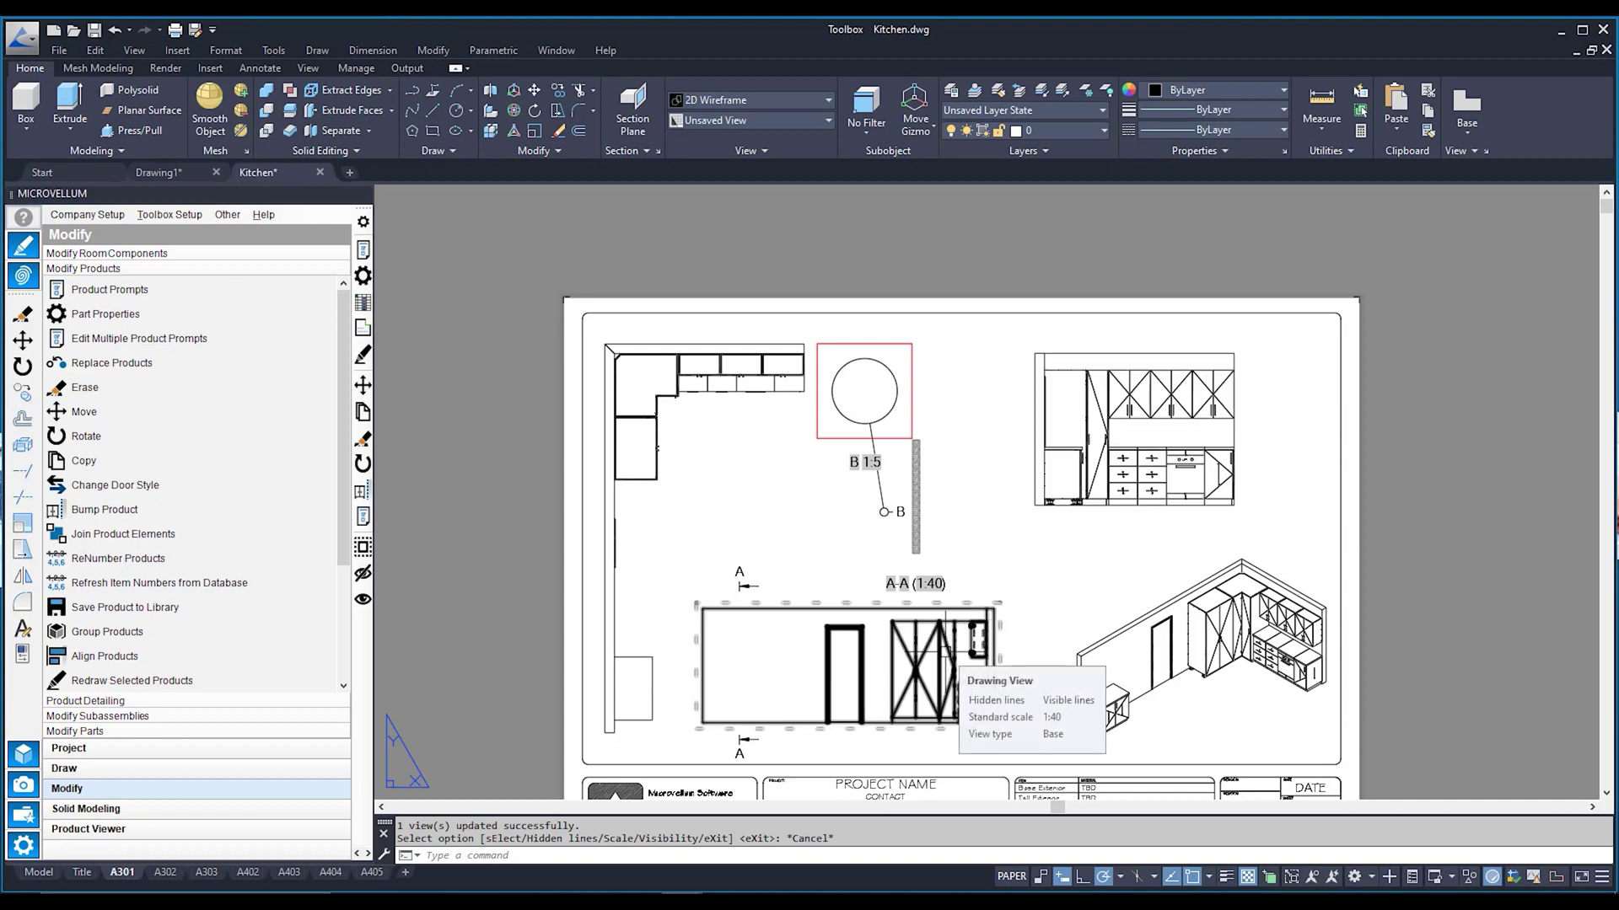
pyautogui.click(944, 658)
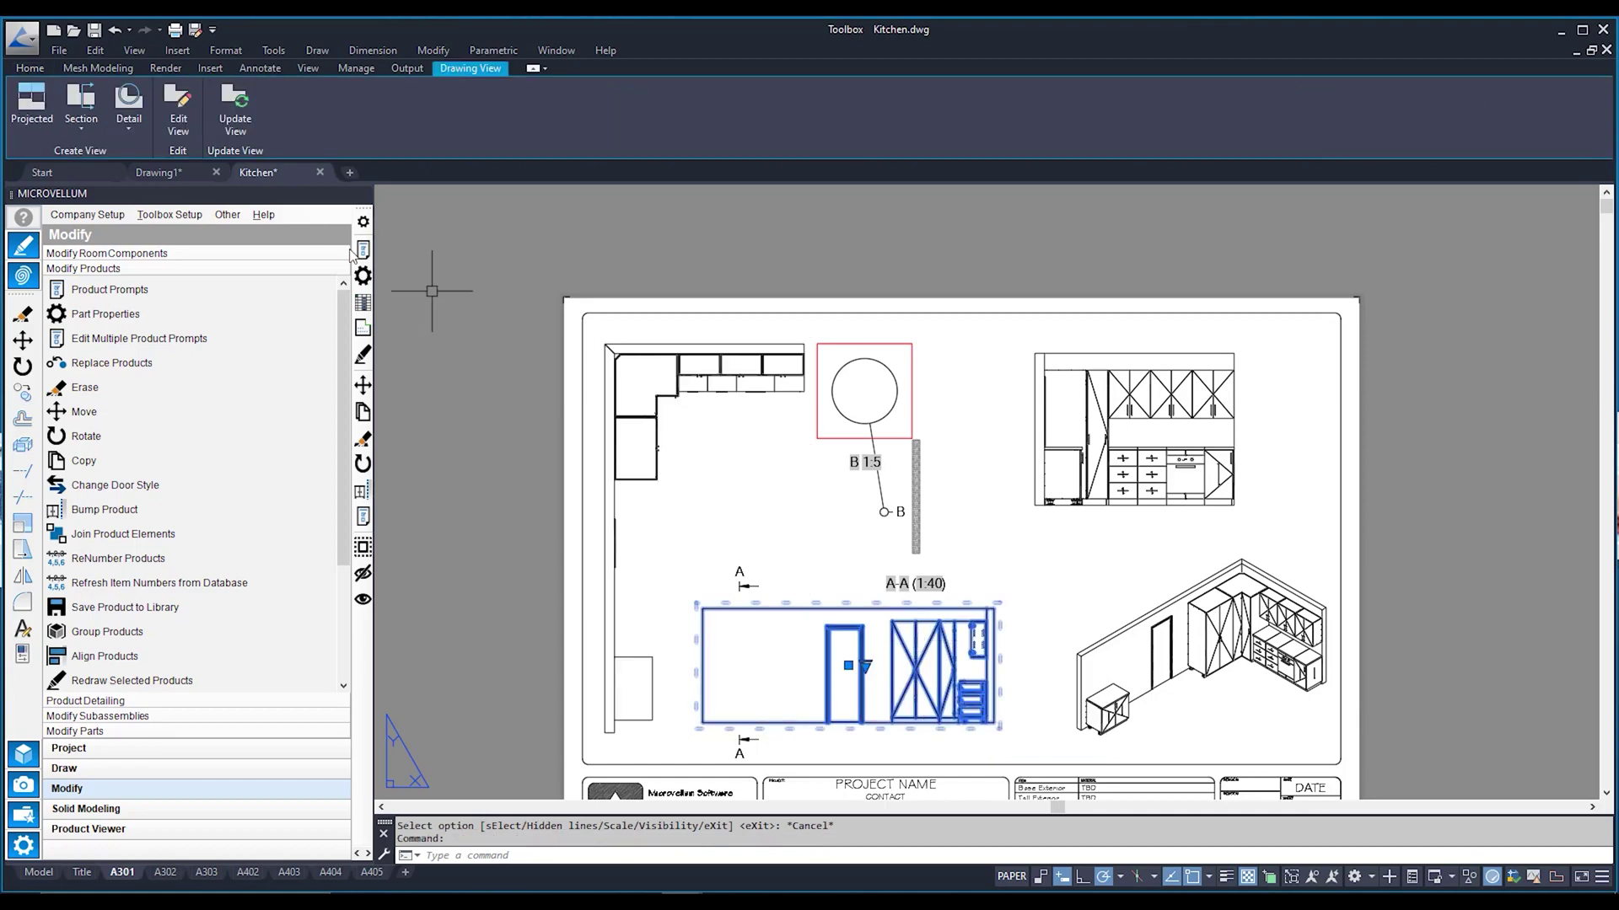
pyautogui.click(180, 114)
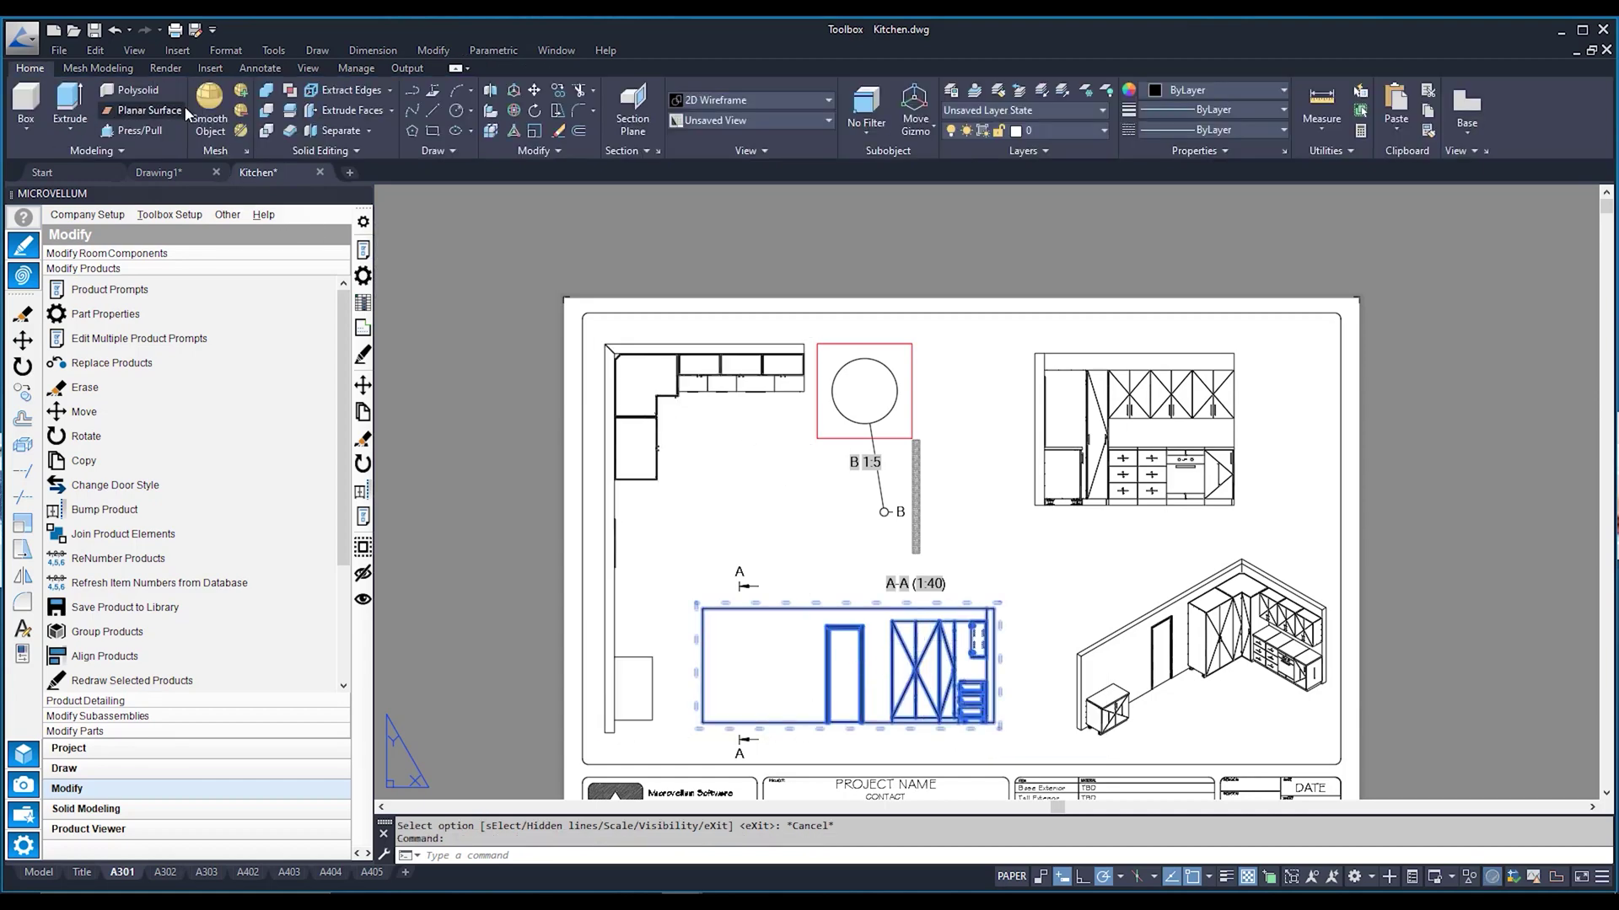
pyautogui.click(46, 102)
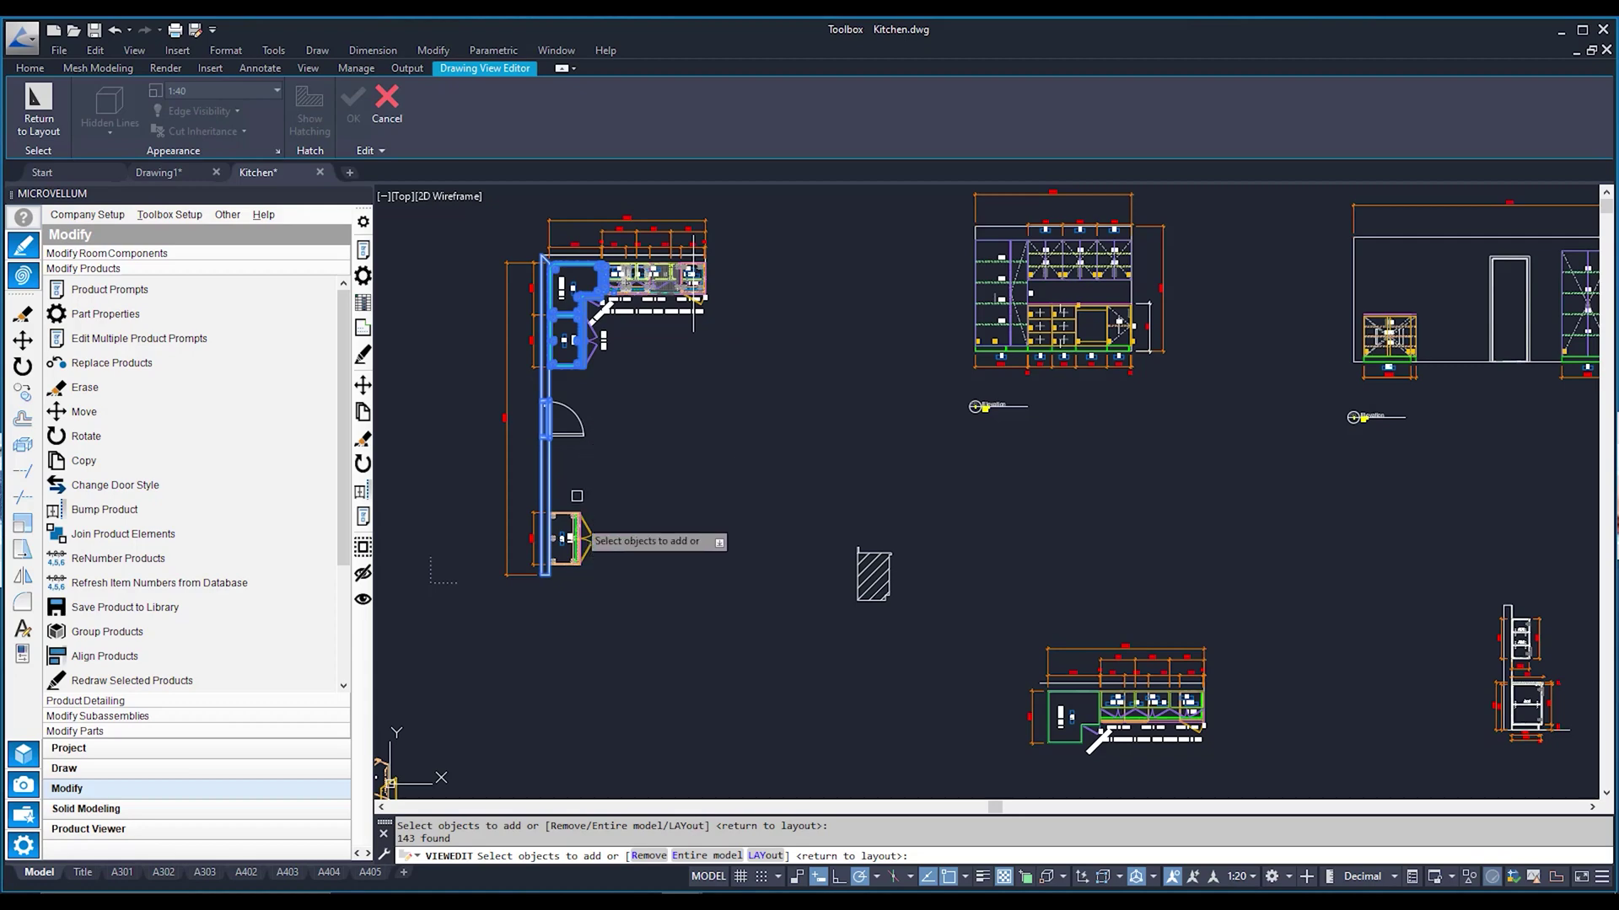
pyautogui.click(516, 479)
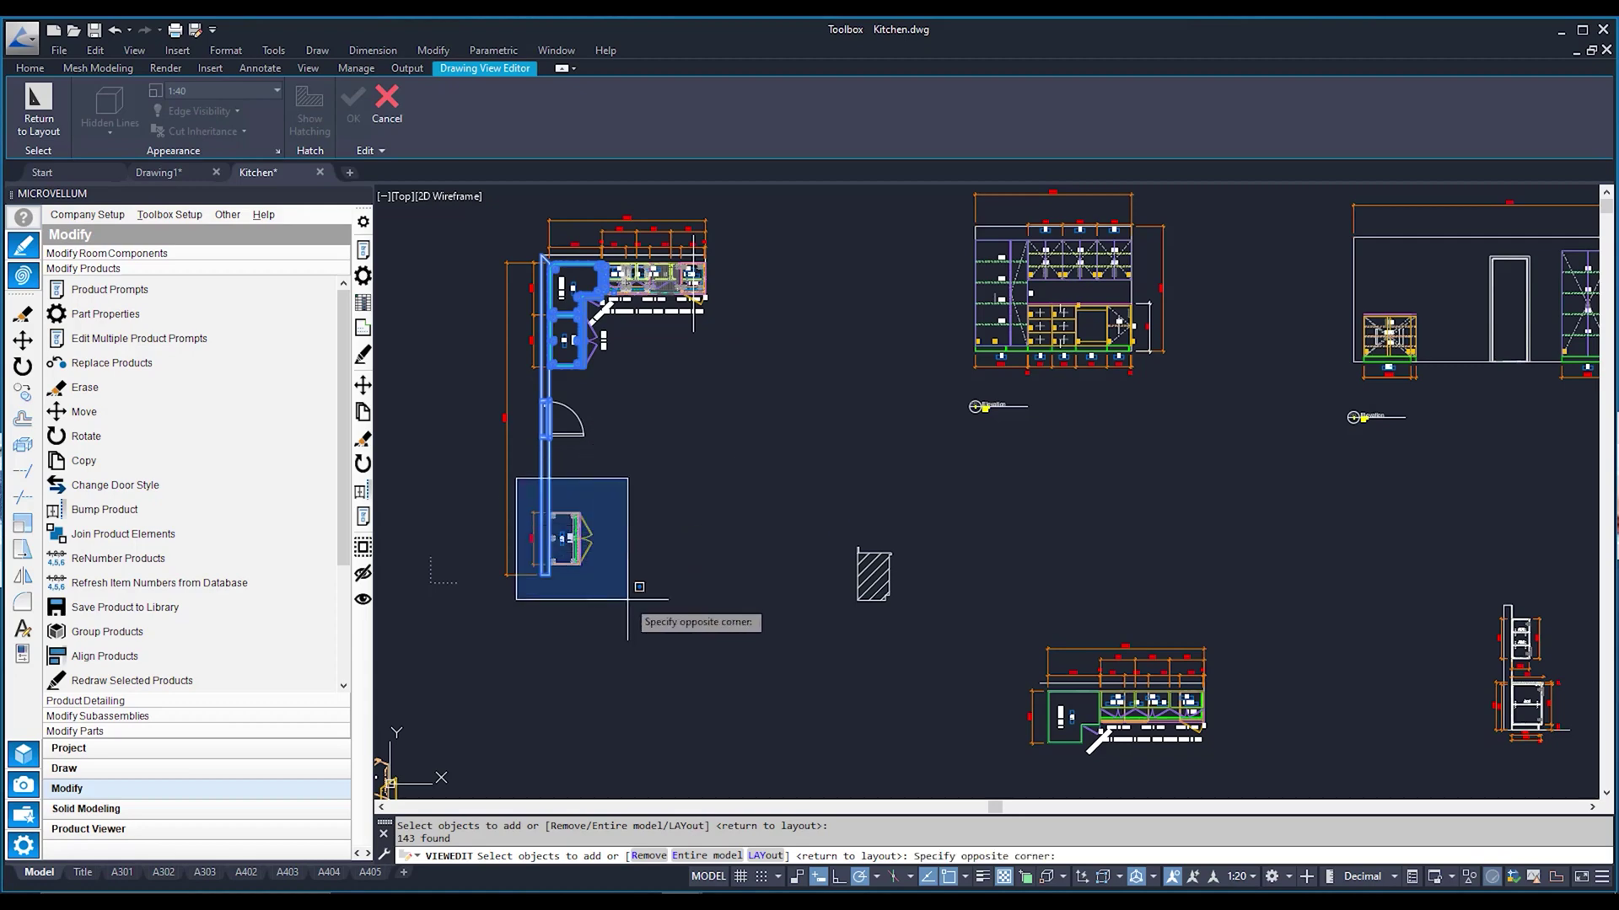
pyautogui.click(675, 636)
pyautogui.press('Return')
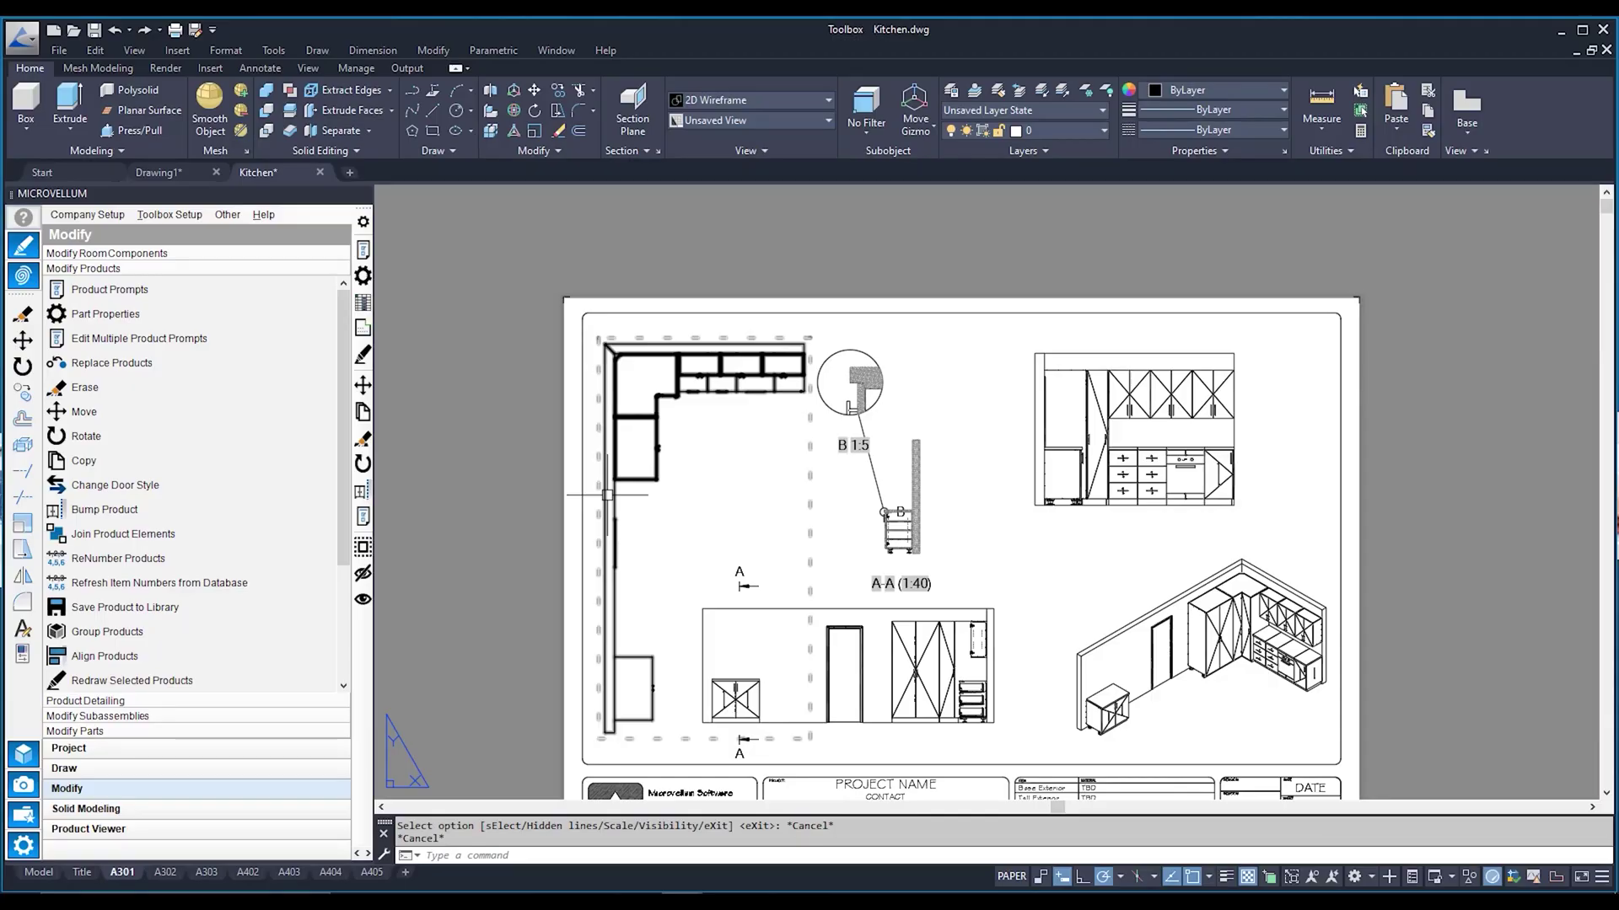
# Step: Add a vertical linear dimension on the 1:40 elevation from the upper cabinet's top rear corner to the floor, placed outside the wall
pyautogui.click(261, 68)
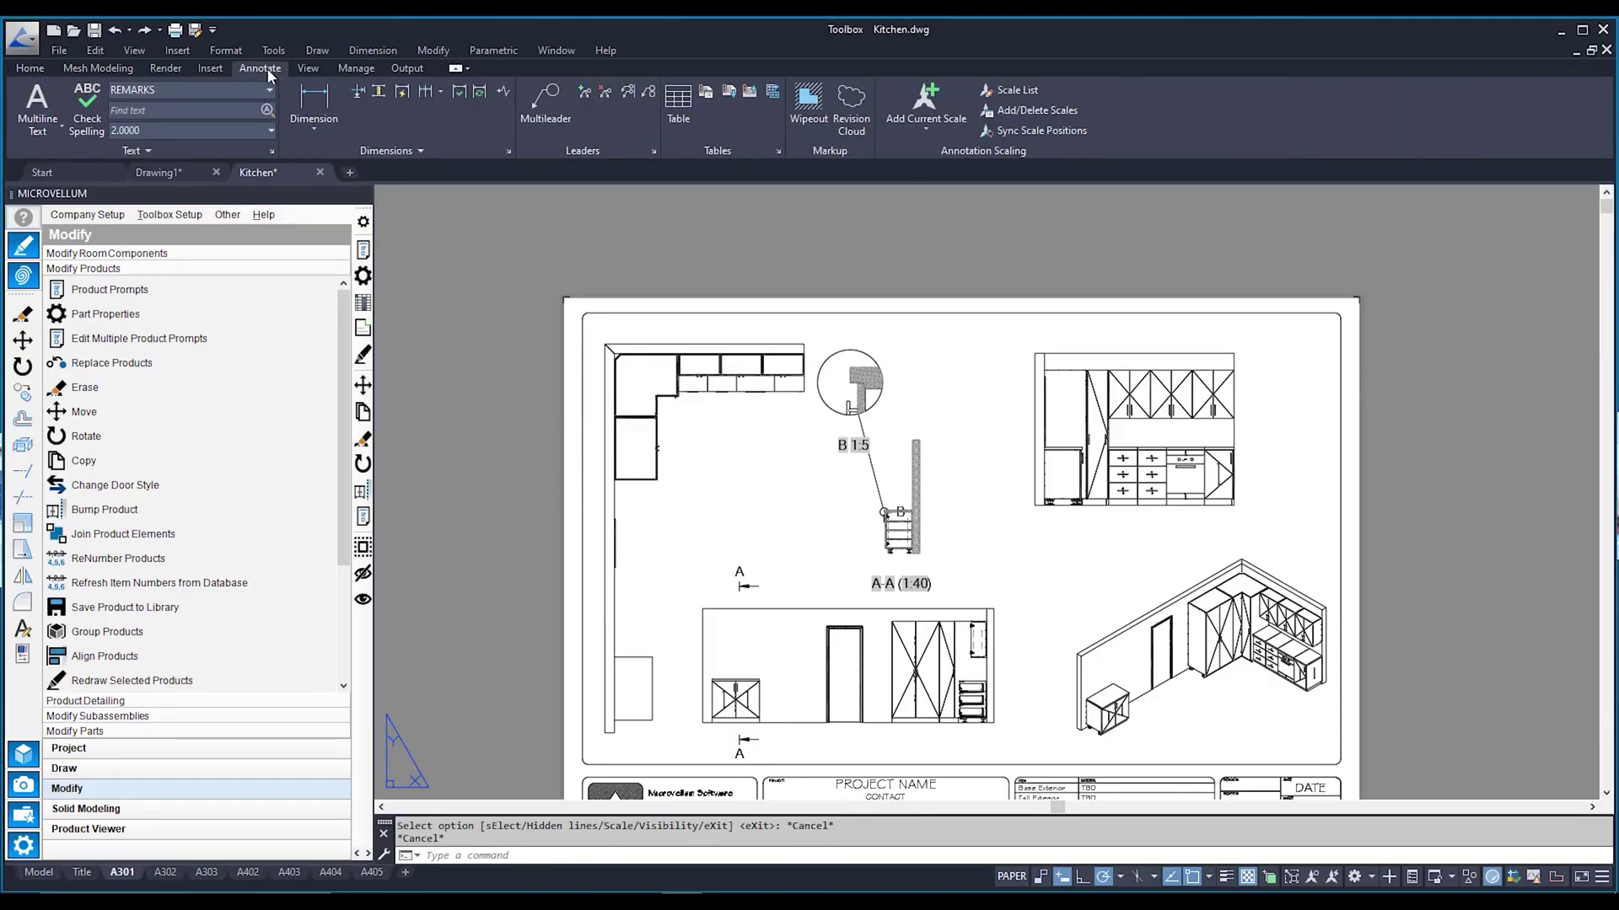
pyautogui.click(316, 102)
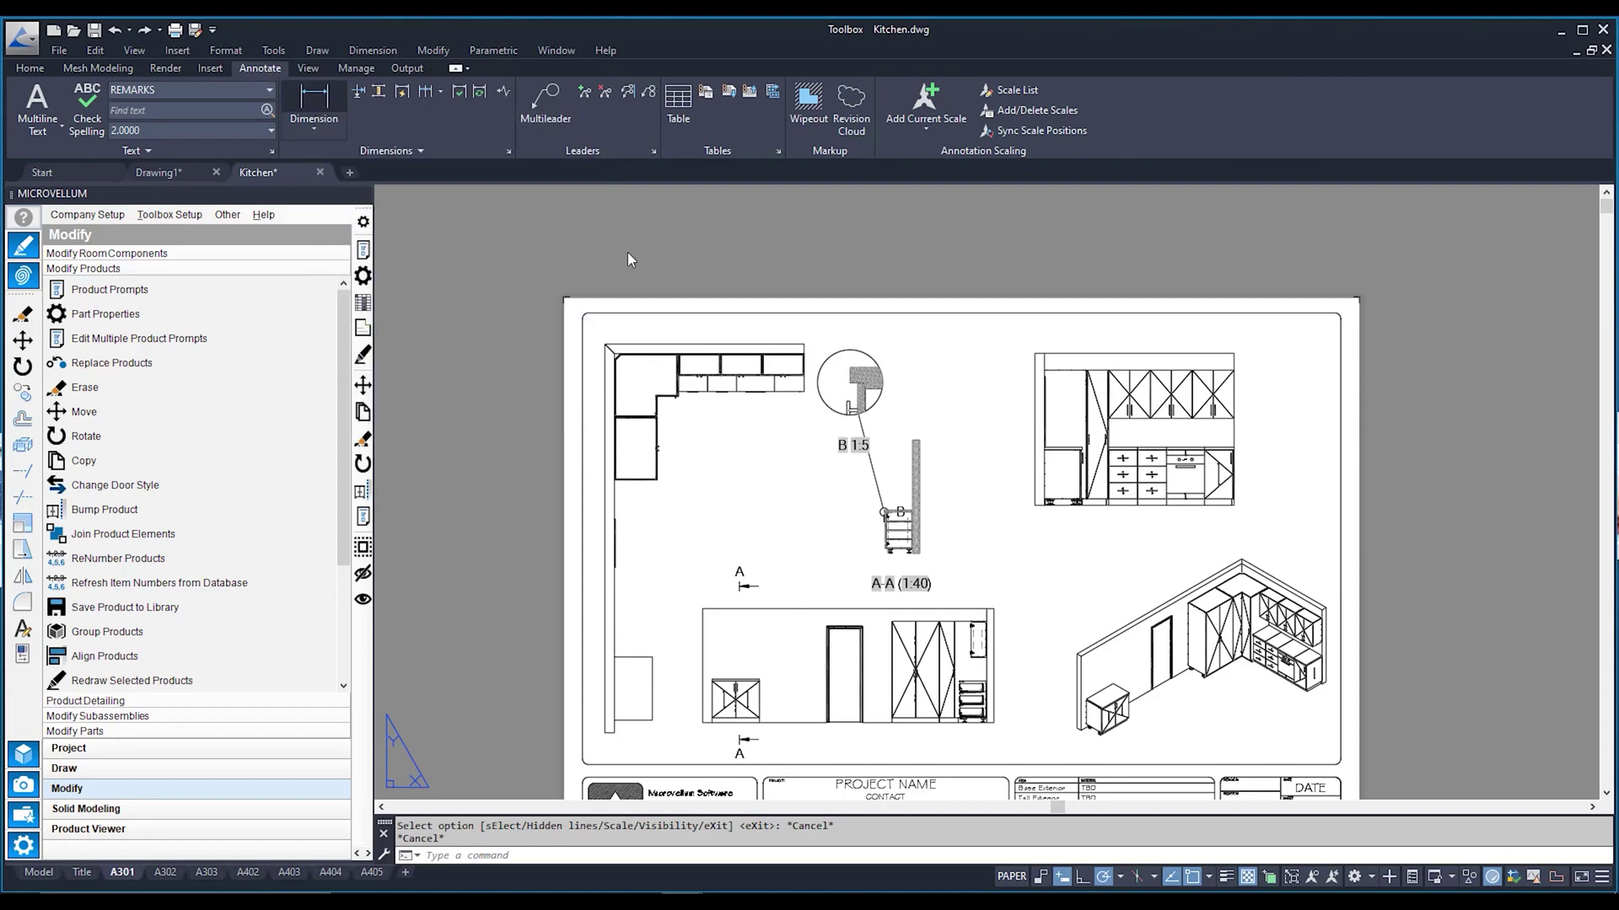
pyautogui.scroll(8, 993, 646)
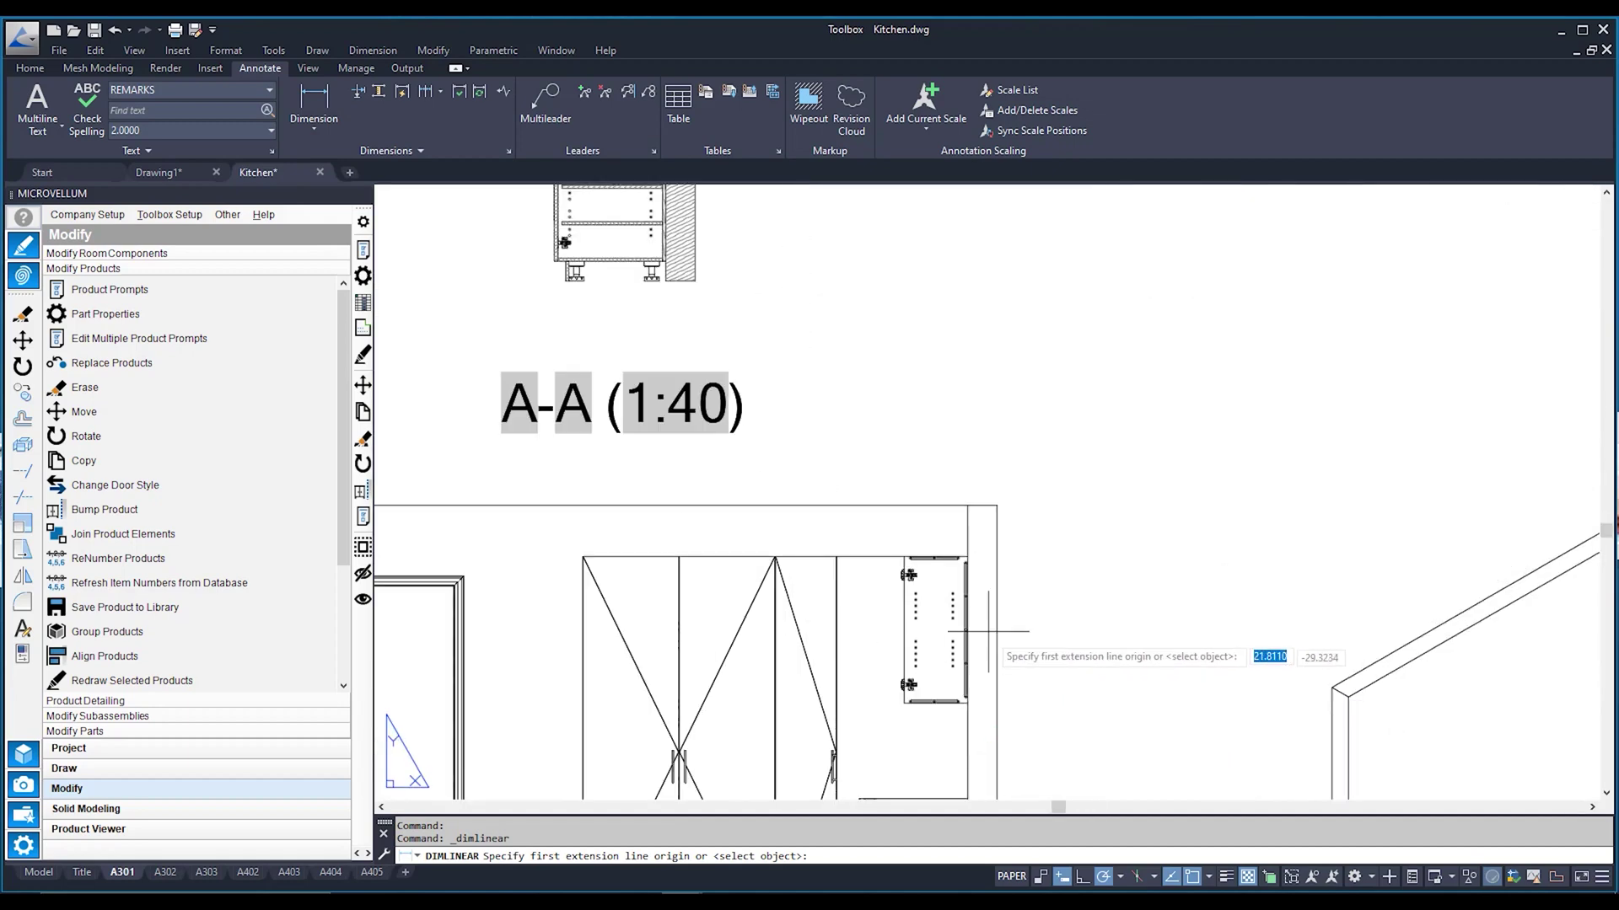
pyautogui.click(934, 452)
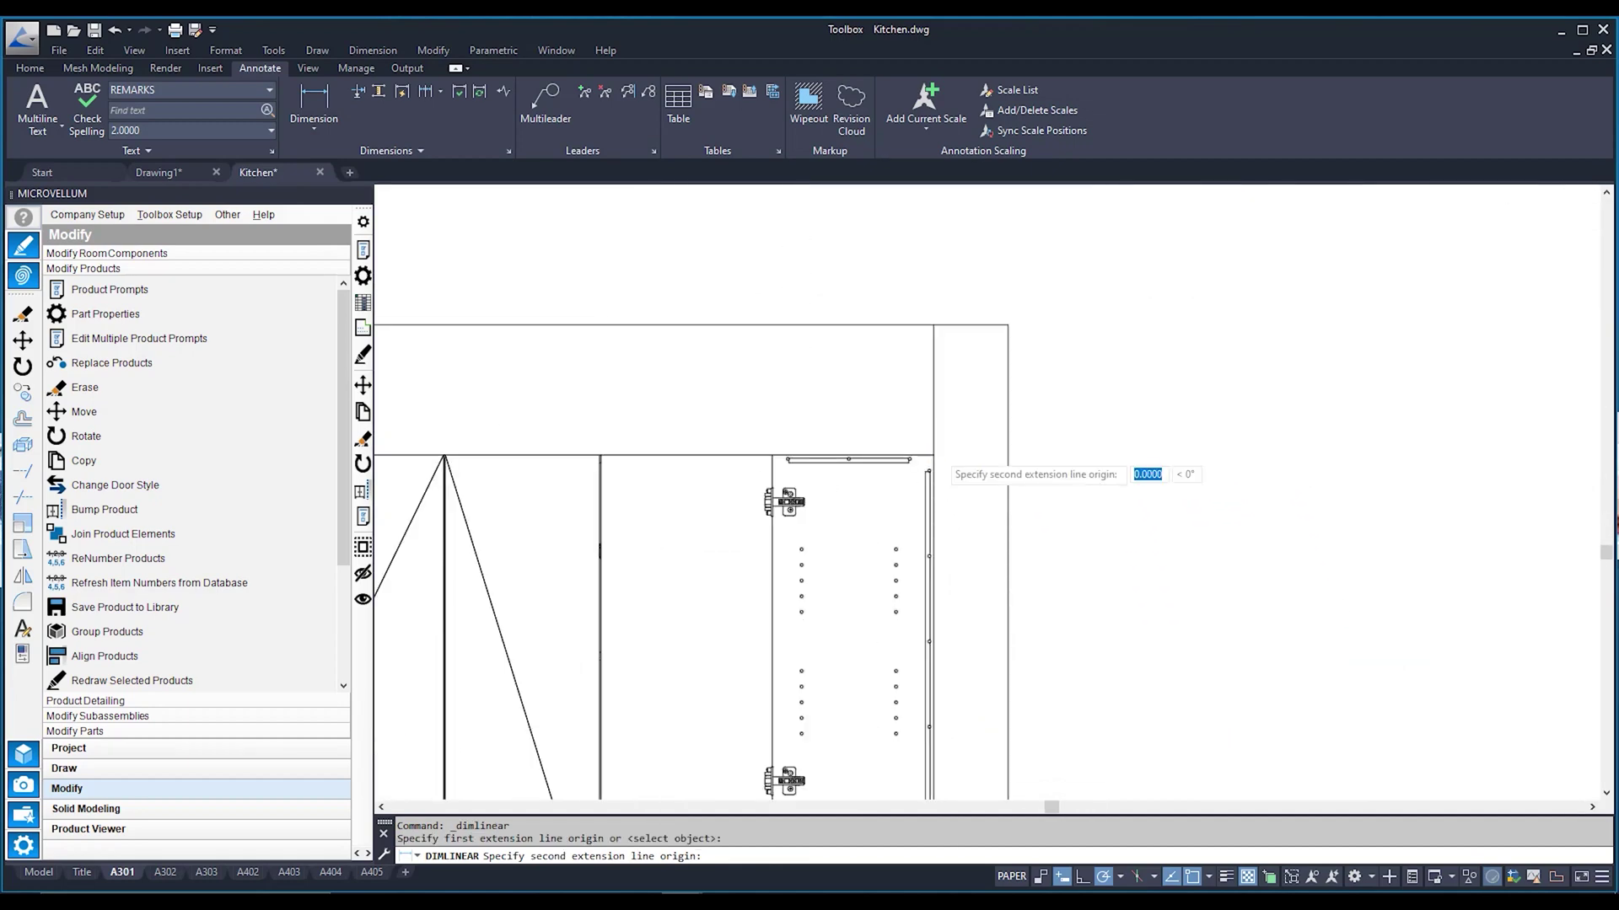
pyautogui.scroll(-6, 934, 455)
pyautogui.scroll(2, 935, 461)
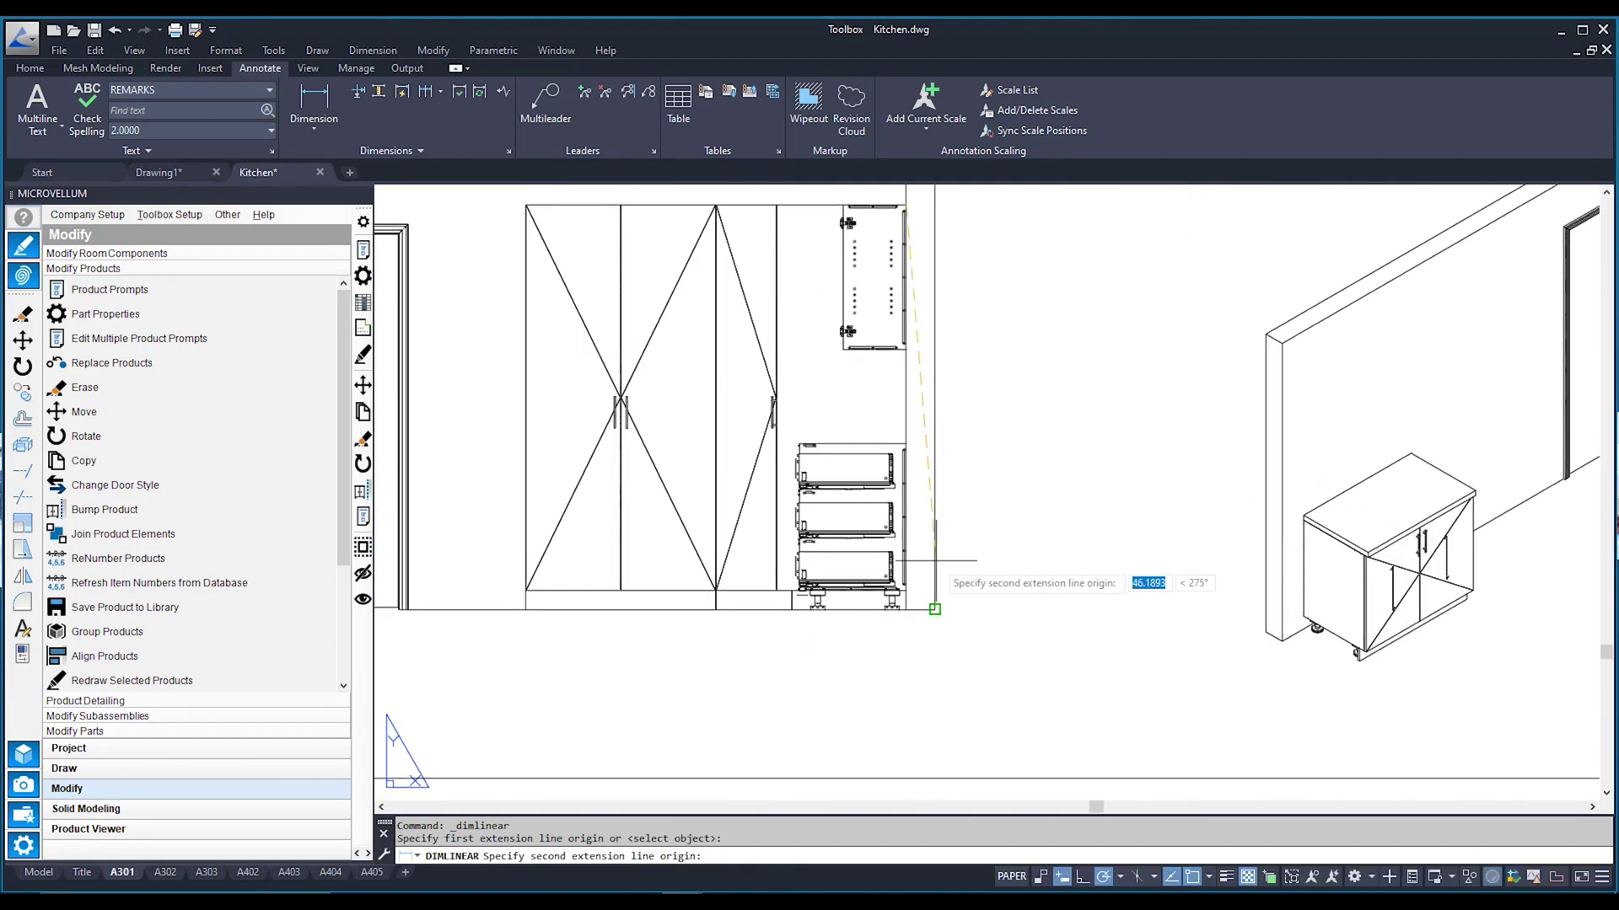
pyautogui.click(906, 608)
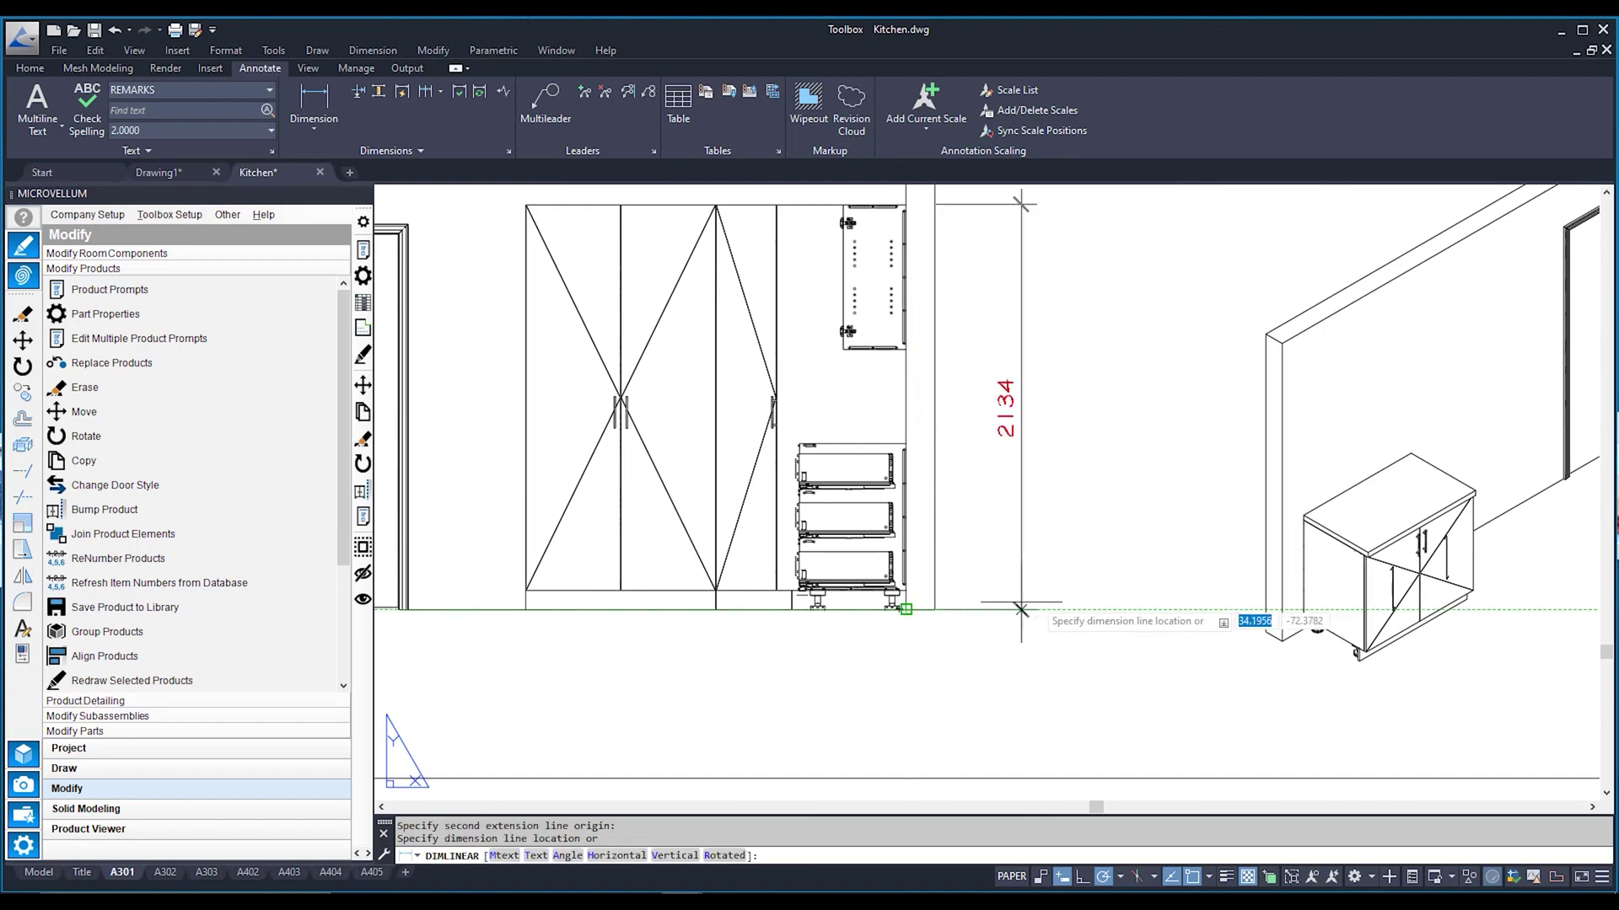
pyautogui.click(1064, 590)
pyautogui.scroll(-2, 1102, 437)
pyautogui.scroll(-3, 1102, 438)
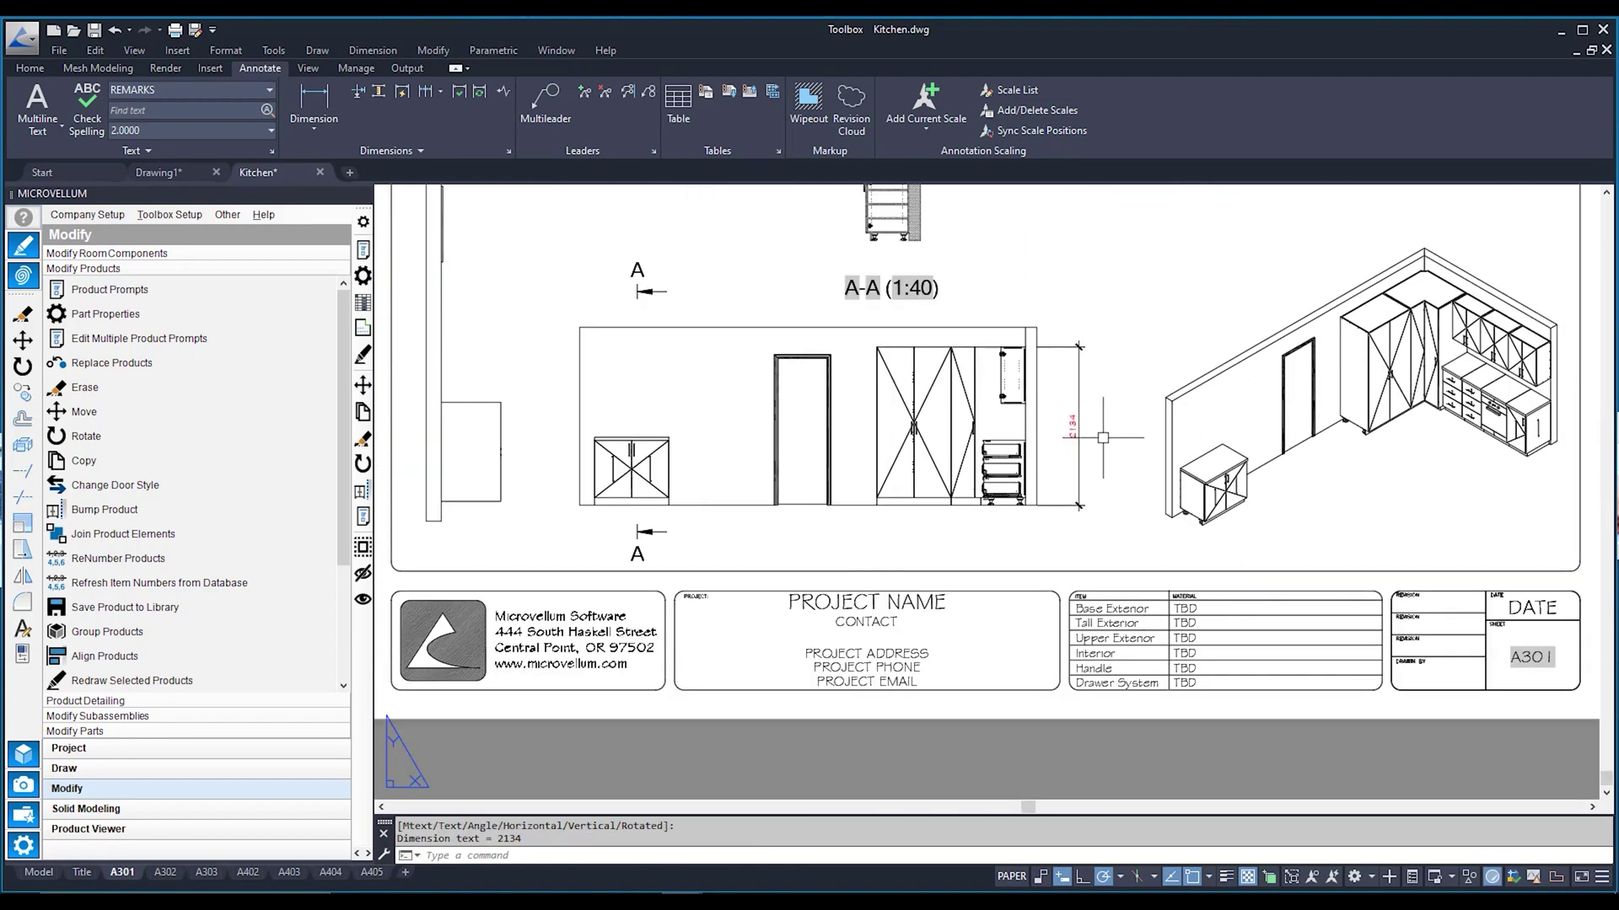